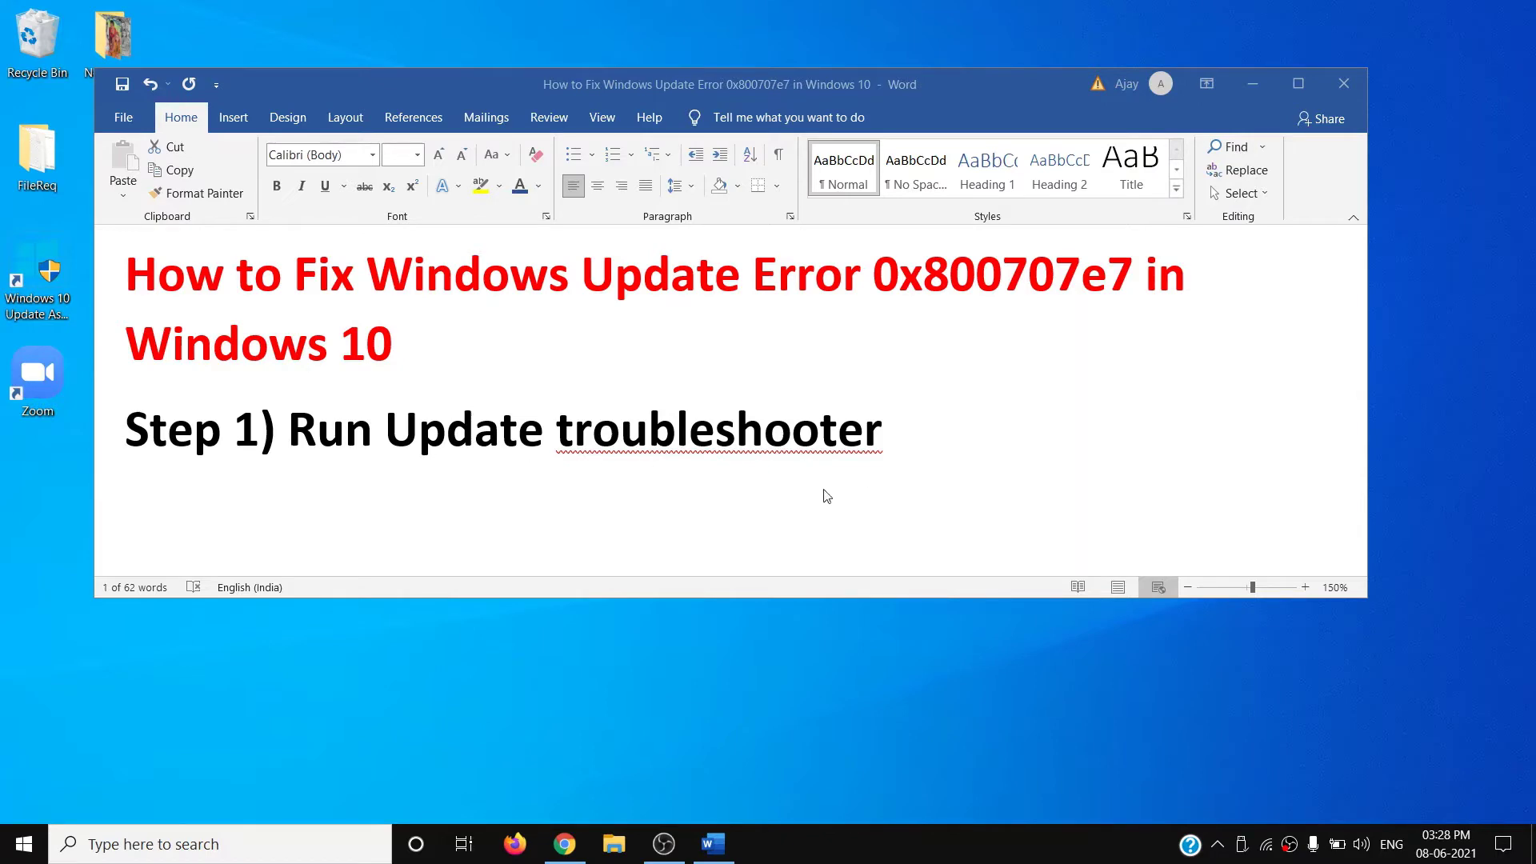
# Step: Open the additional troubleshooters page under Update & Security in Windows Settings
pyautogui.click(24, 844)
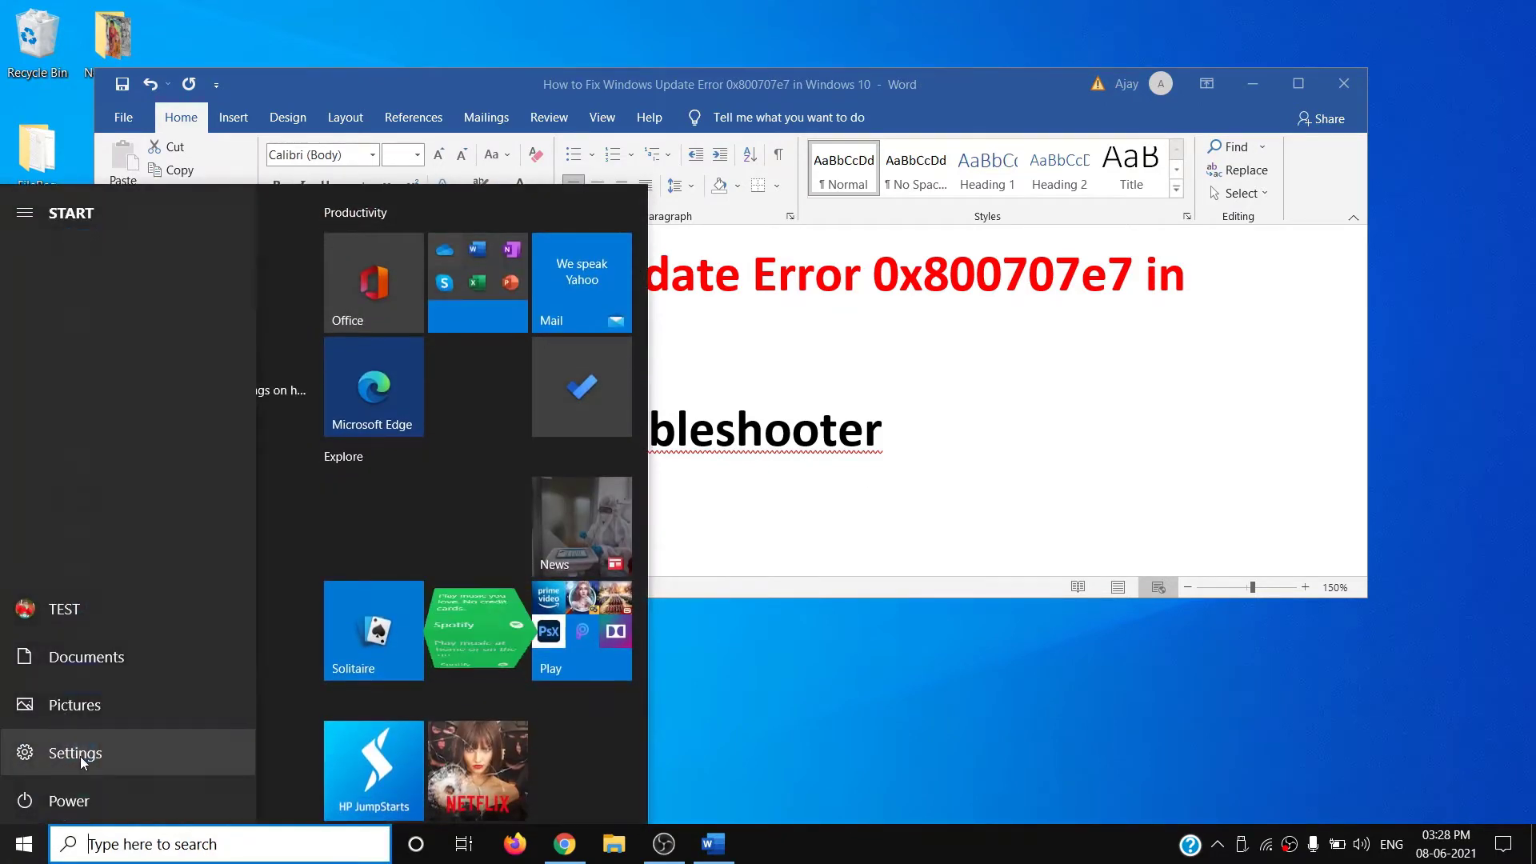
pyautogui.click(84, 756)
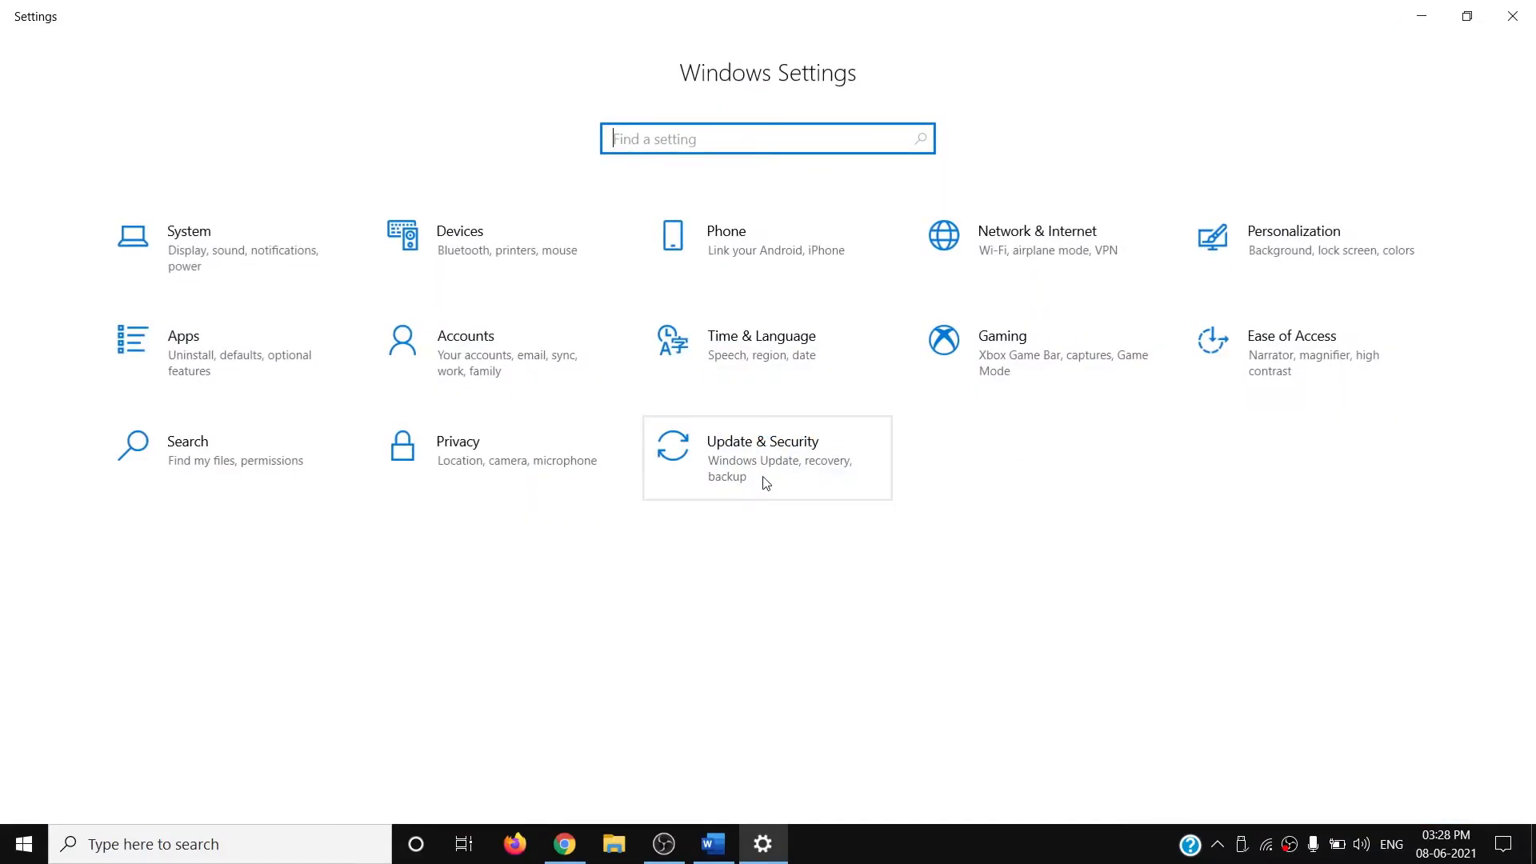
pyautogui.click(791, 492)
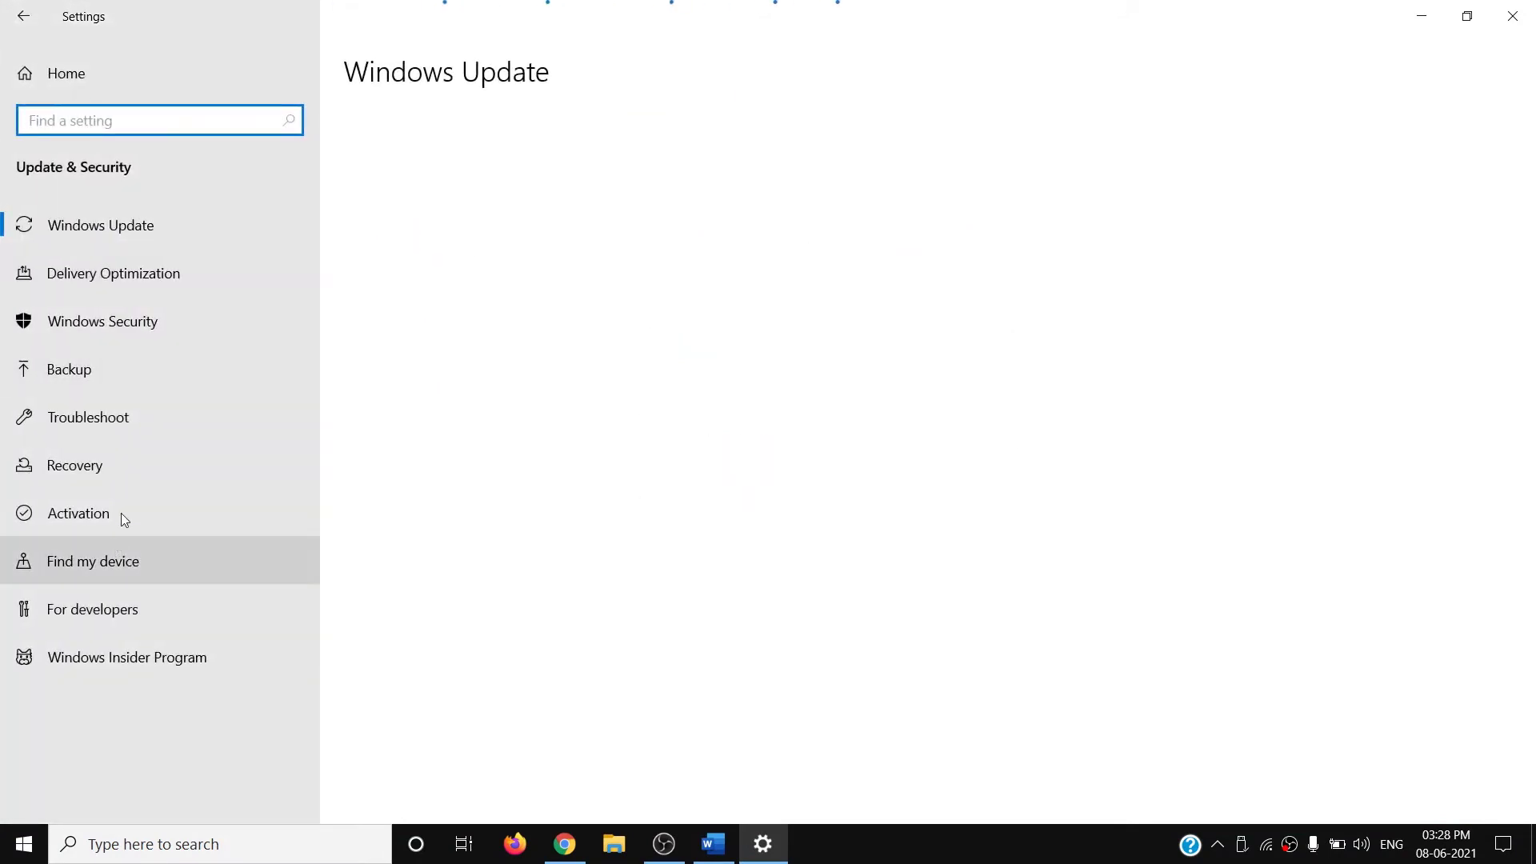
pyautogui.click(64, 424)
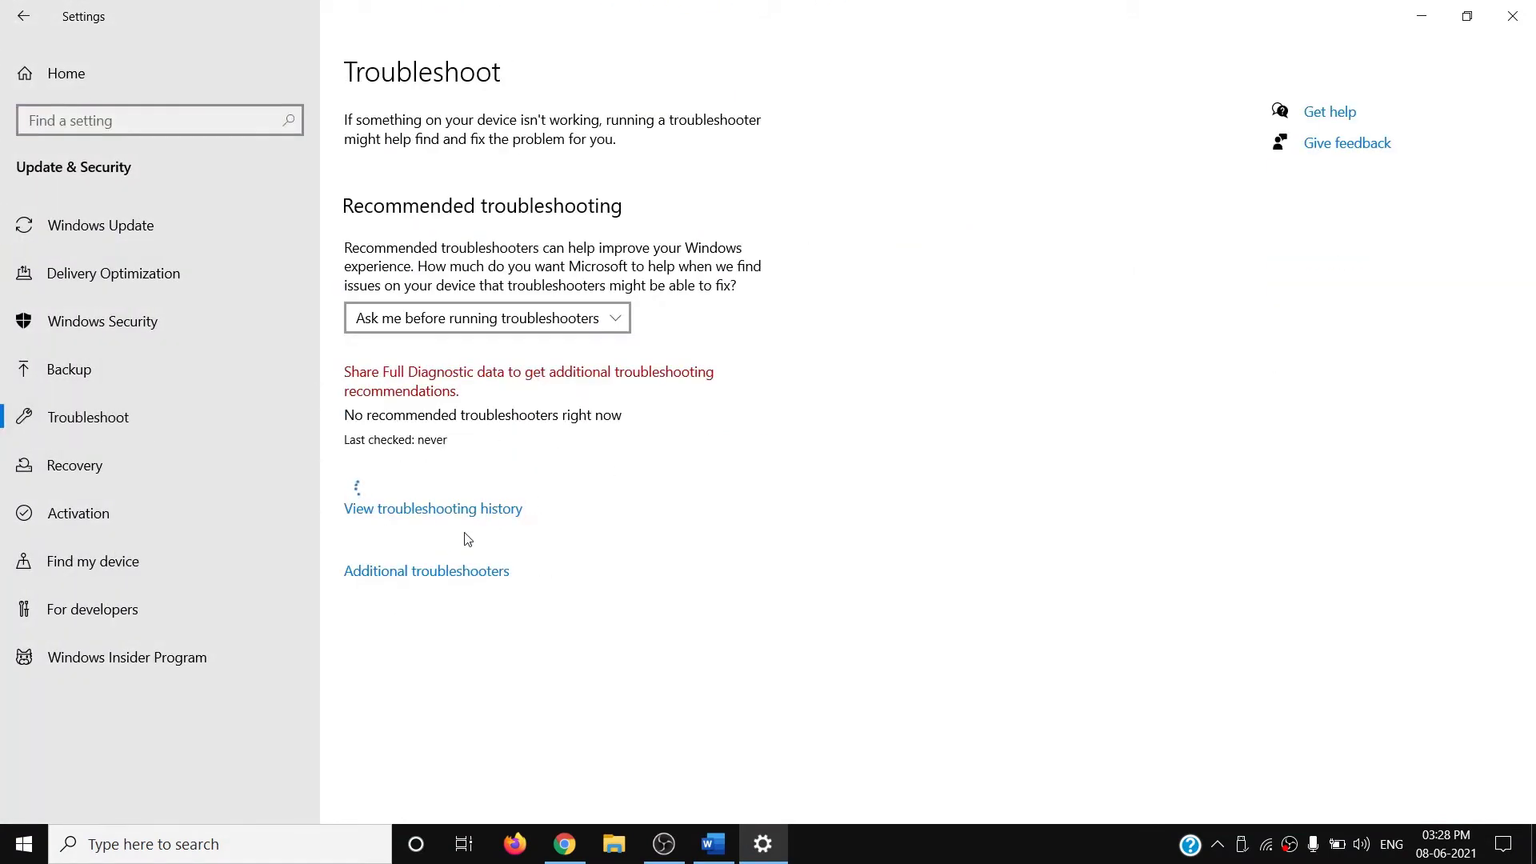
pyautogui.click(402, 574)
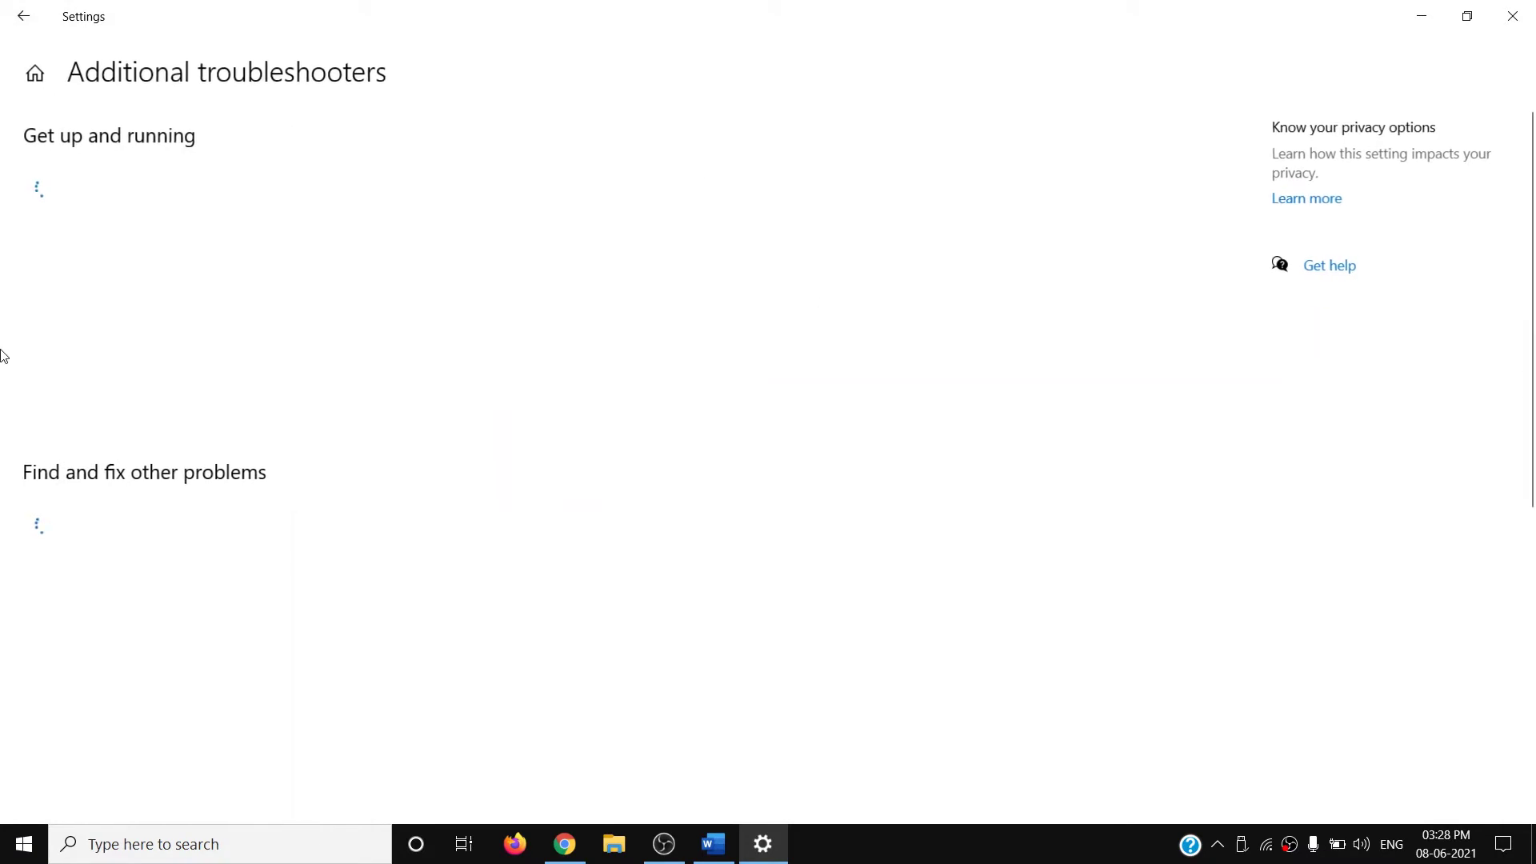
# Step: Run the Windows Update troubleshooter and minimize the Settings window while it works
pyautogui.click(140, 402)
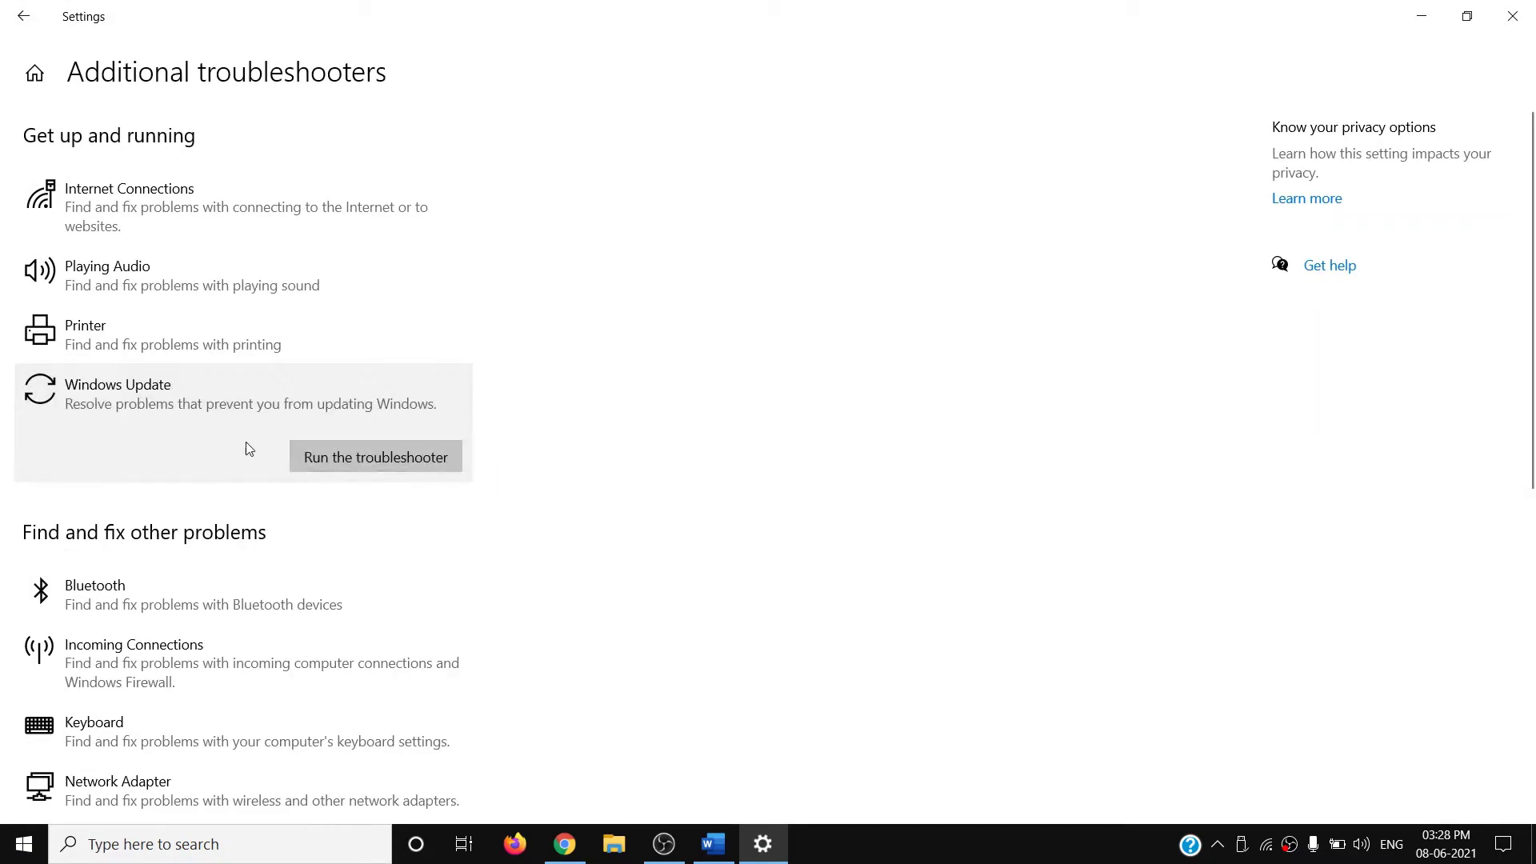
pyautogui.click(336, 464)
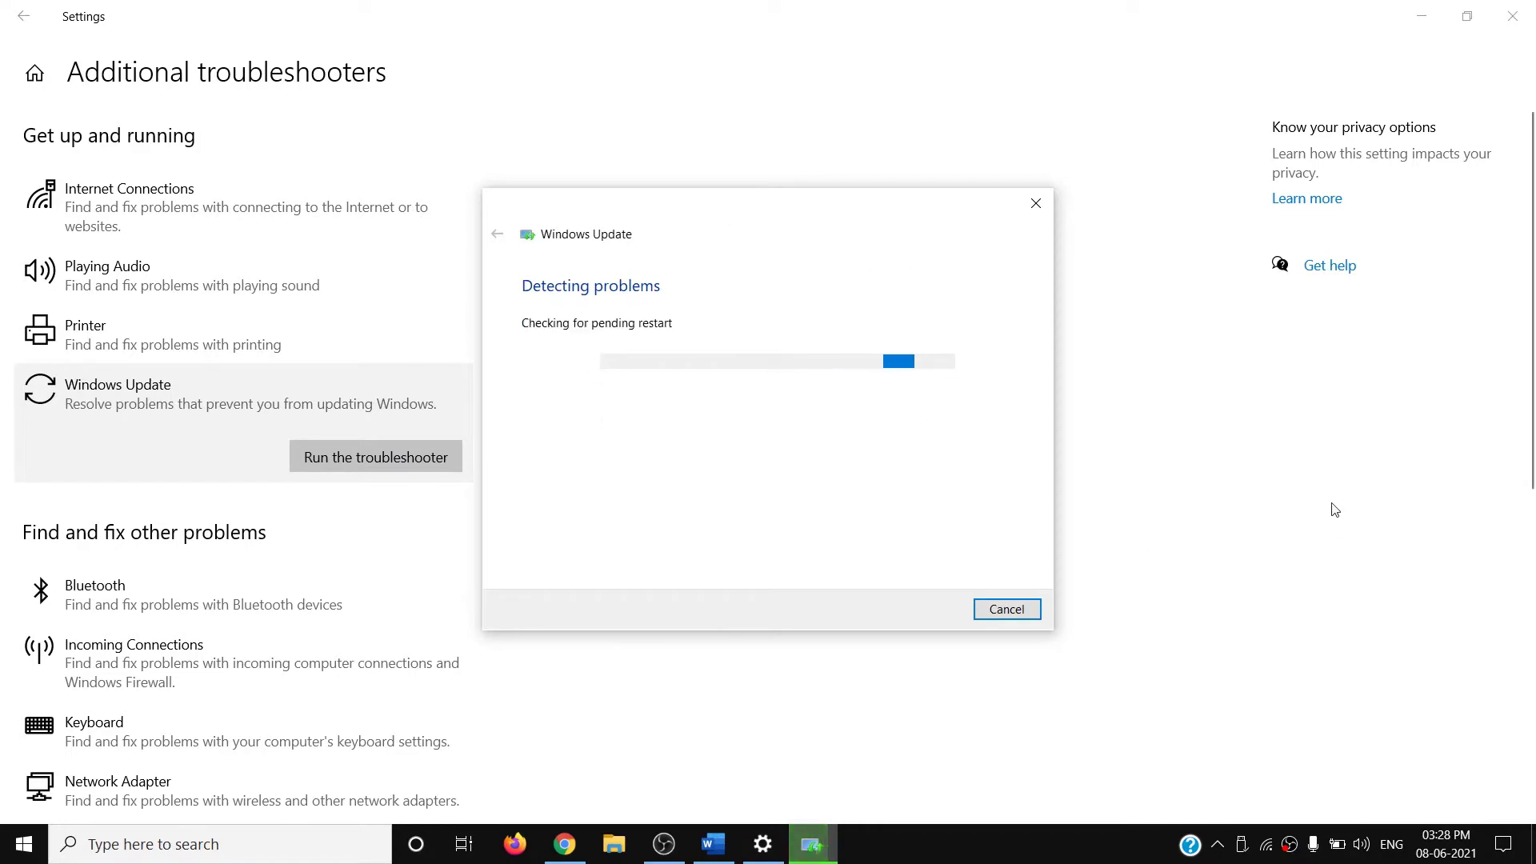
pyautogui.click(1156, 462)
pyautogui.click(1422, 16)
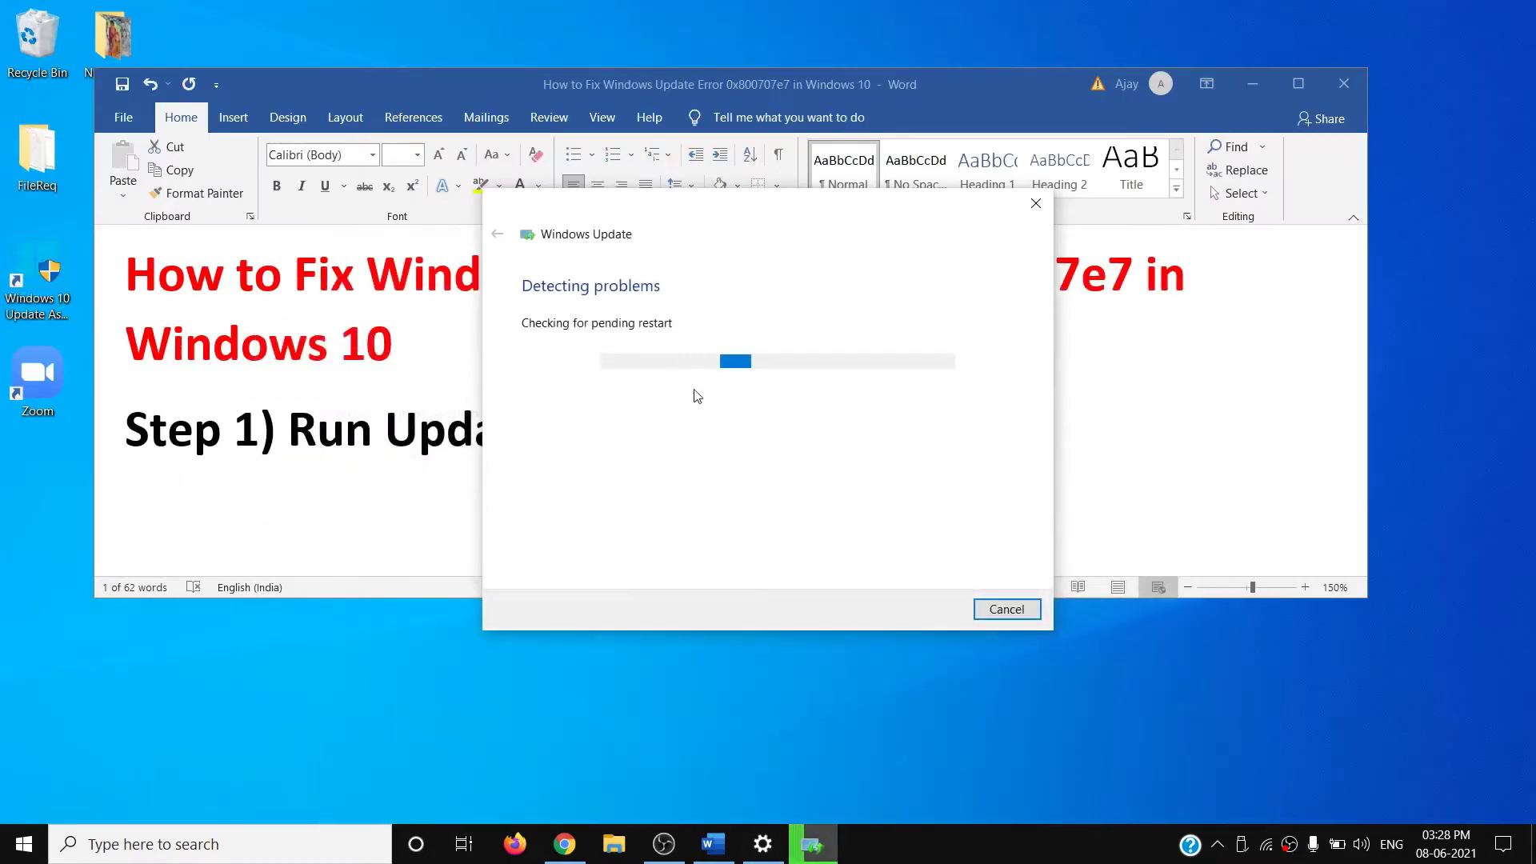
# Step: Check the Step 2 backup instruction in the Word notes and open Registry Editor
pyautogui.scroll(-5, 680, 392)
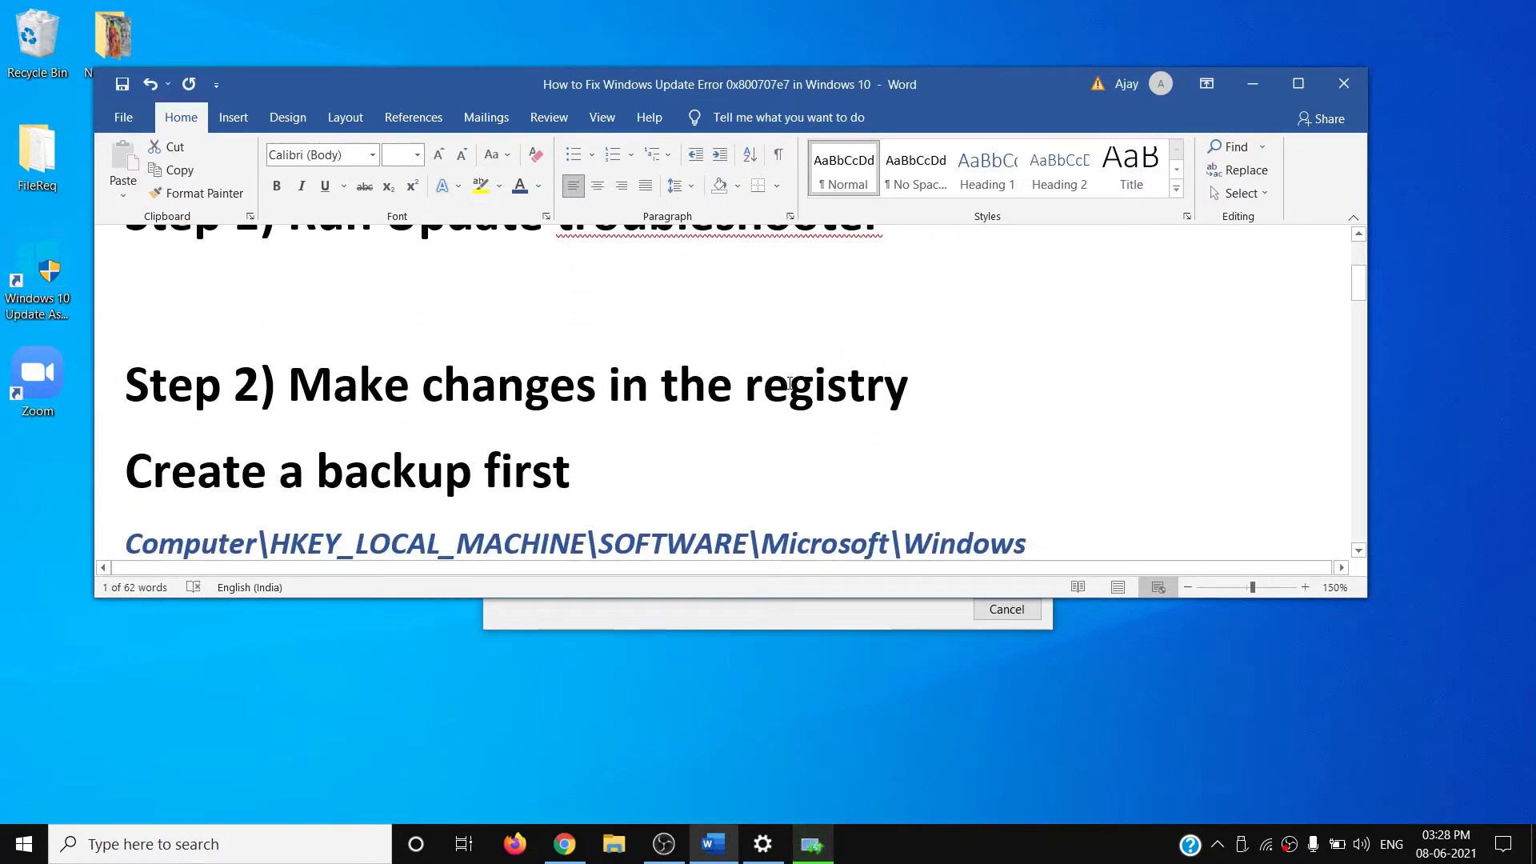
pyautogui.scroll(-1, 360, 463)
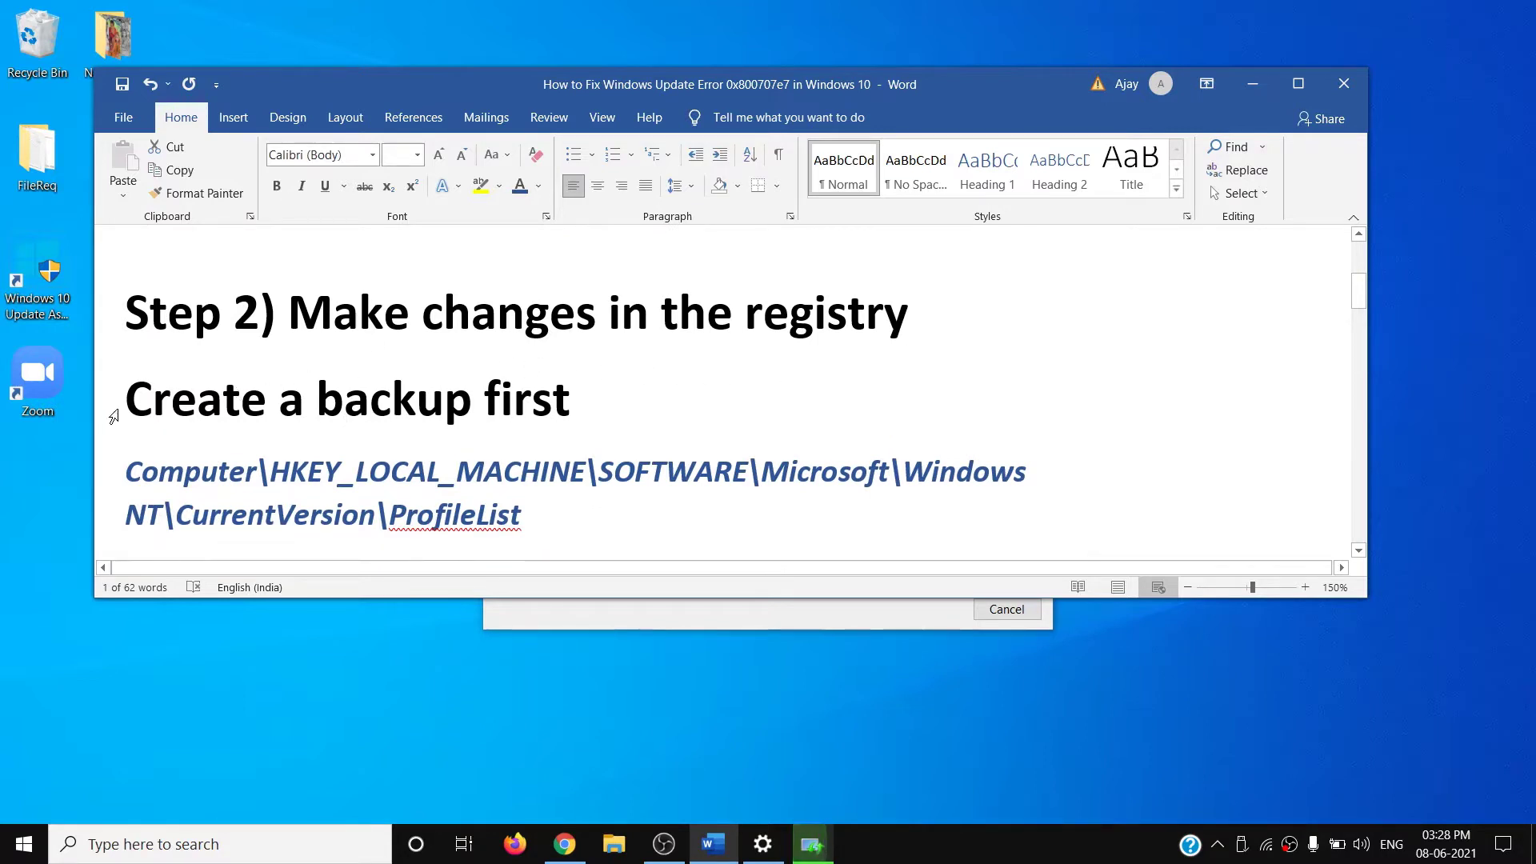
pyautogui.moveTo(126, 404); pyautogui.dragTo(480, 404)
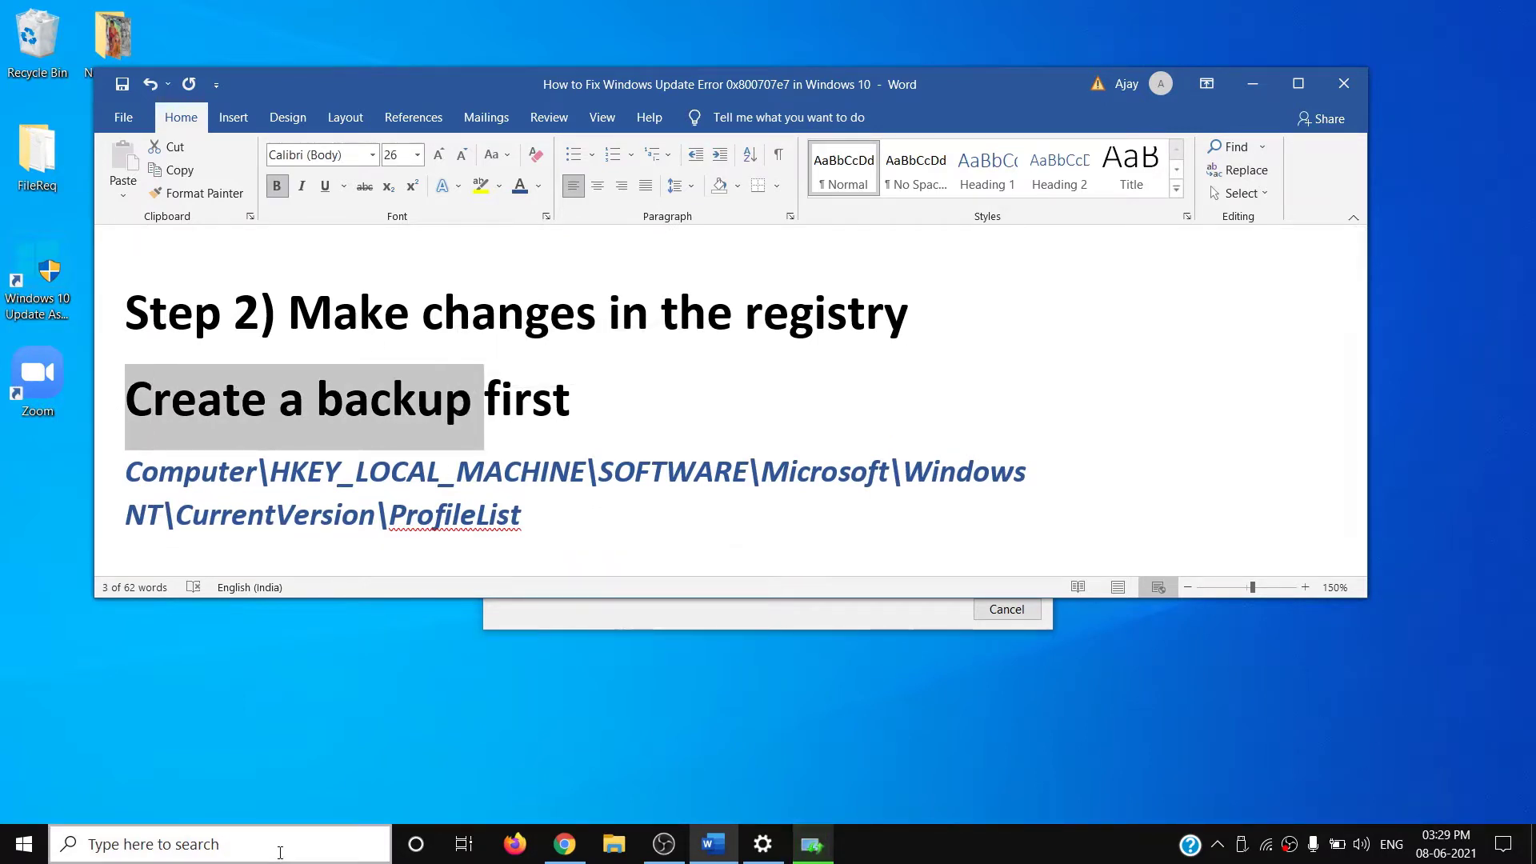
pyautogui.click(280, 852)
pyautogui.write('registry')
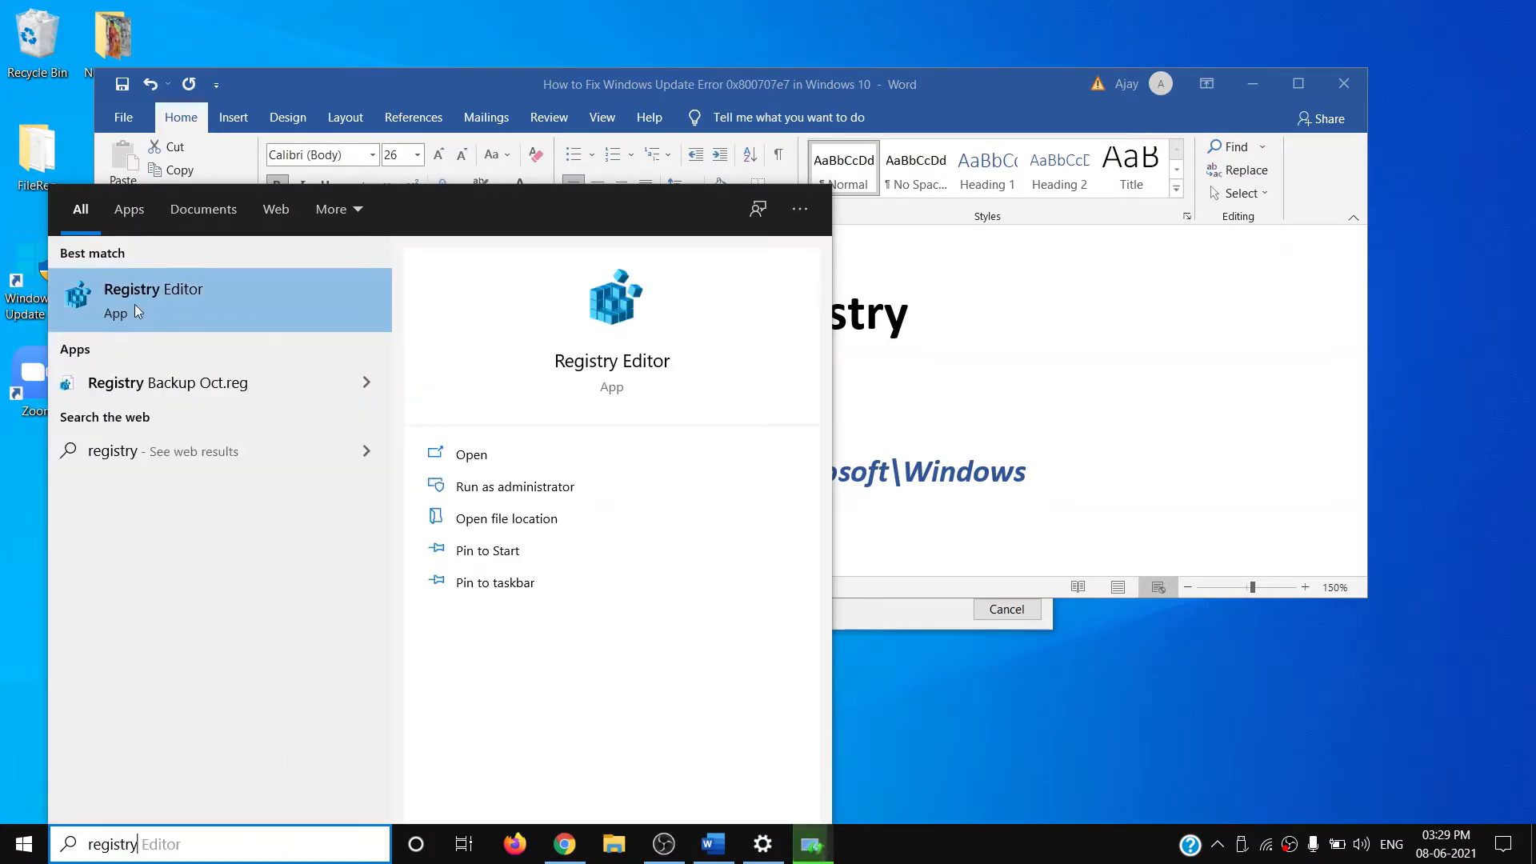
pyautogui.click(197, 315)
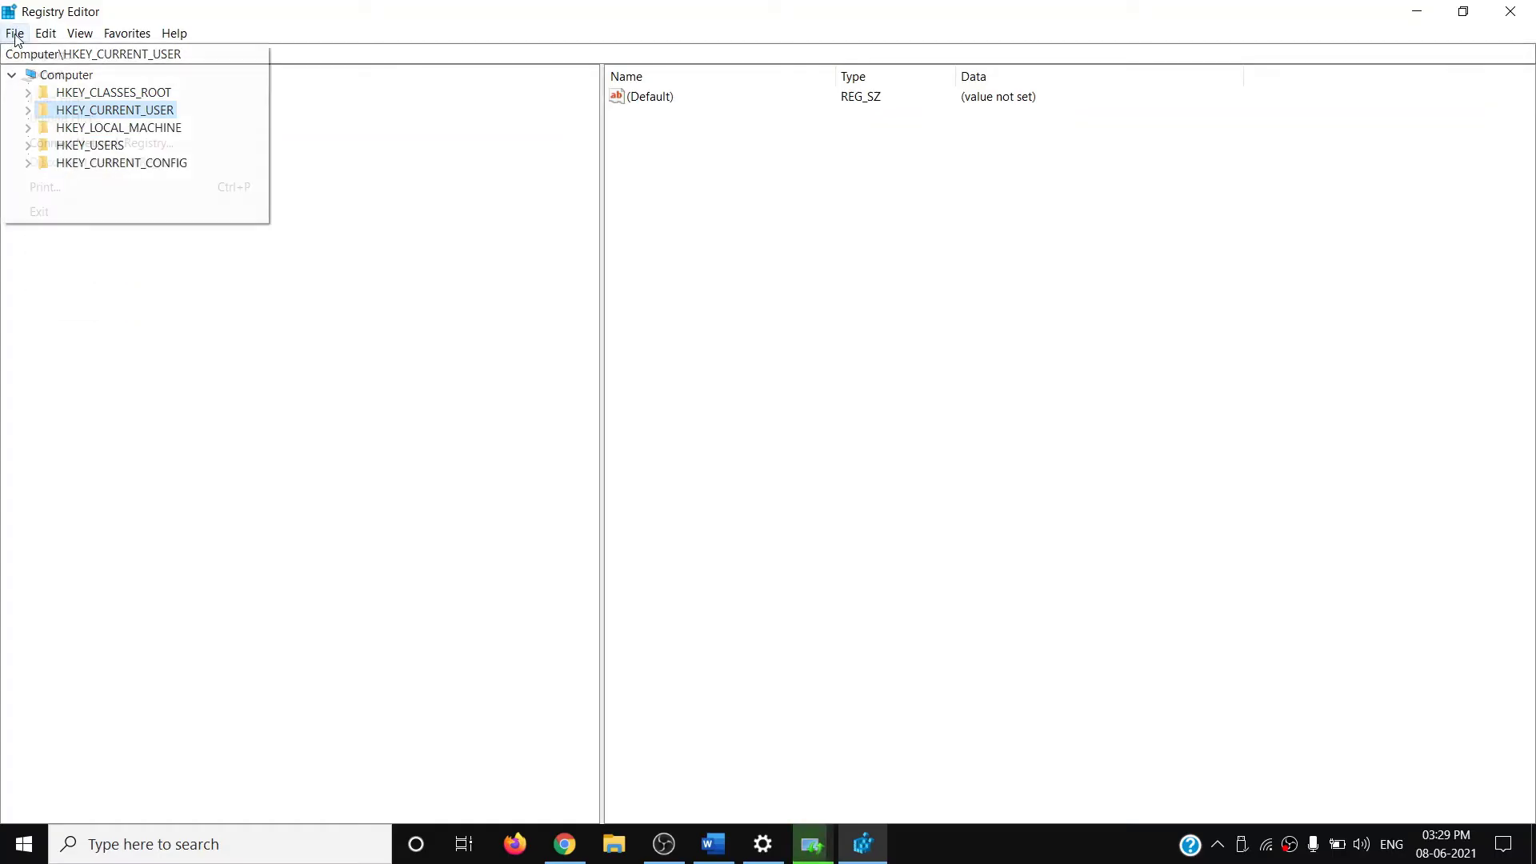
# Step: Export the entire registry to the Desktop as a registration file named backup, with the export range set to All
pyautogui.click(14, 36)
pyautogui.click(68, 78)
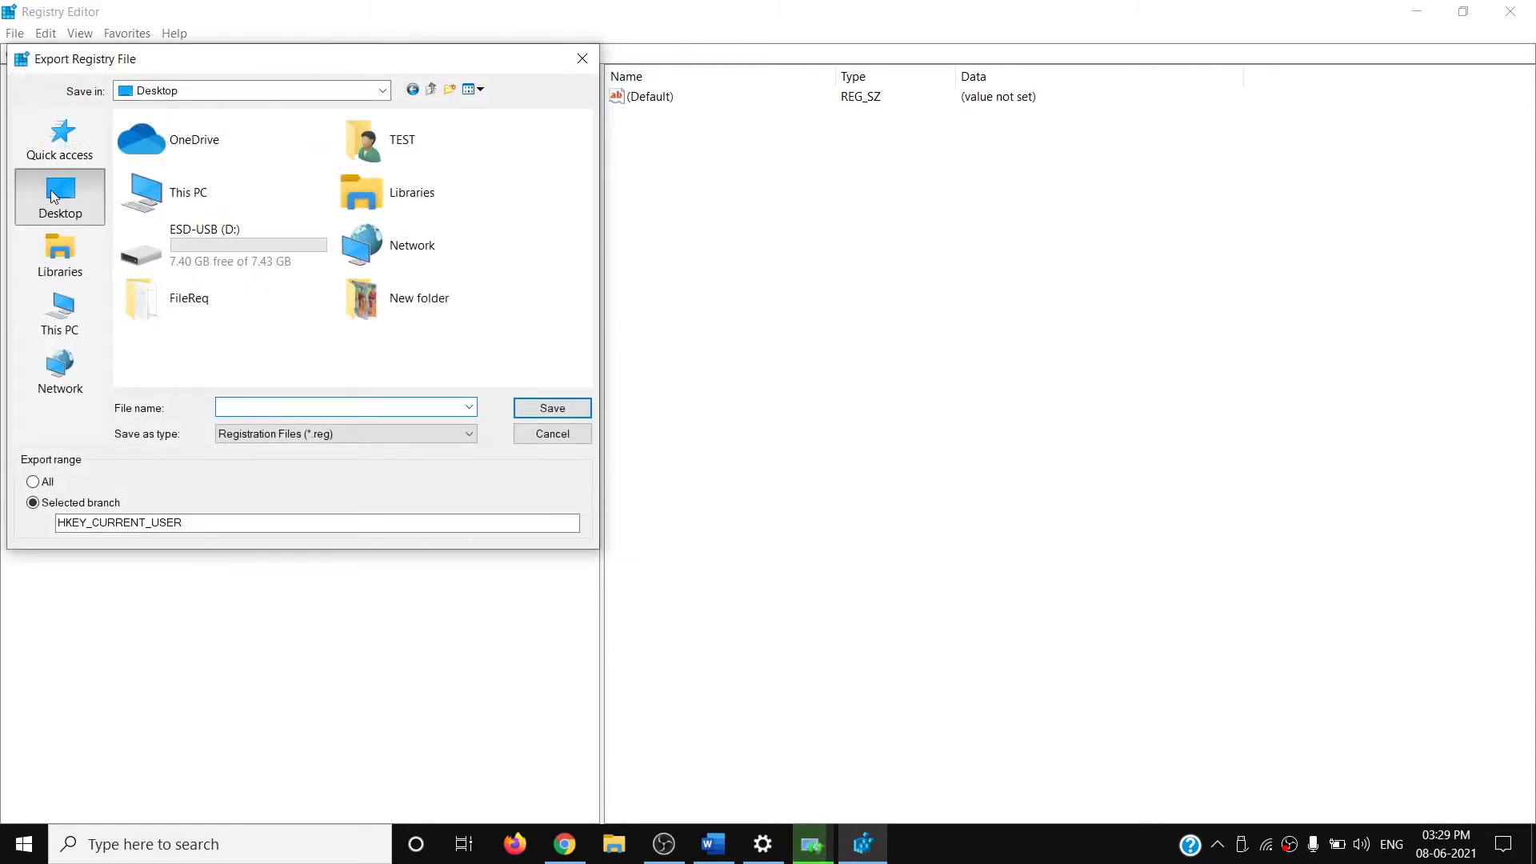
pyautogui.write('bac')
pyautogui.click(260, 407)
pyautogui.write('kup')
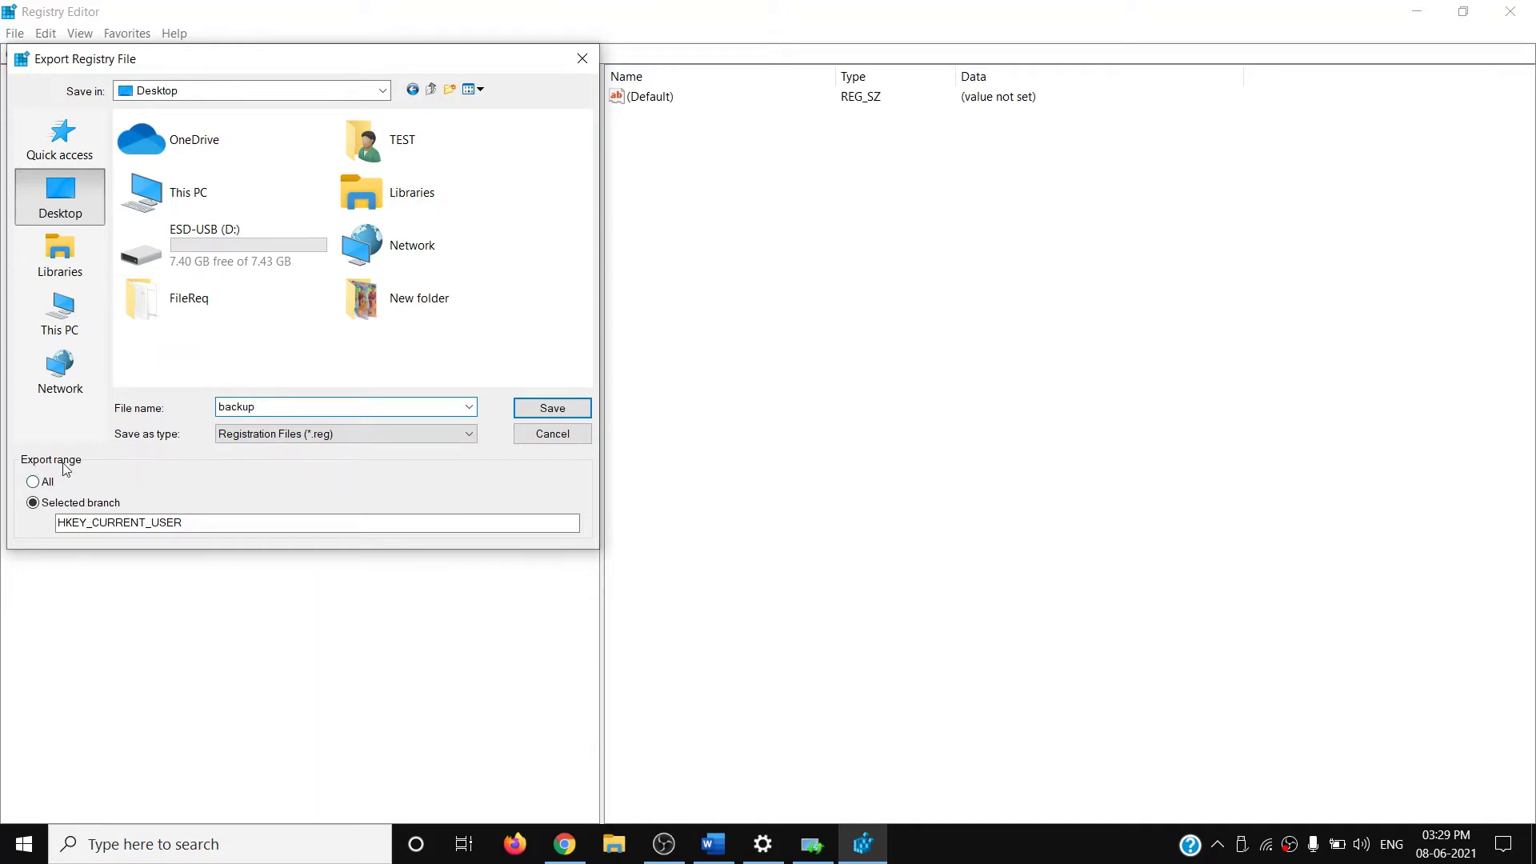
pyautogui.click(37, 481)
pyautogui.click(550, 409)
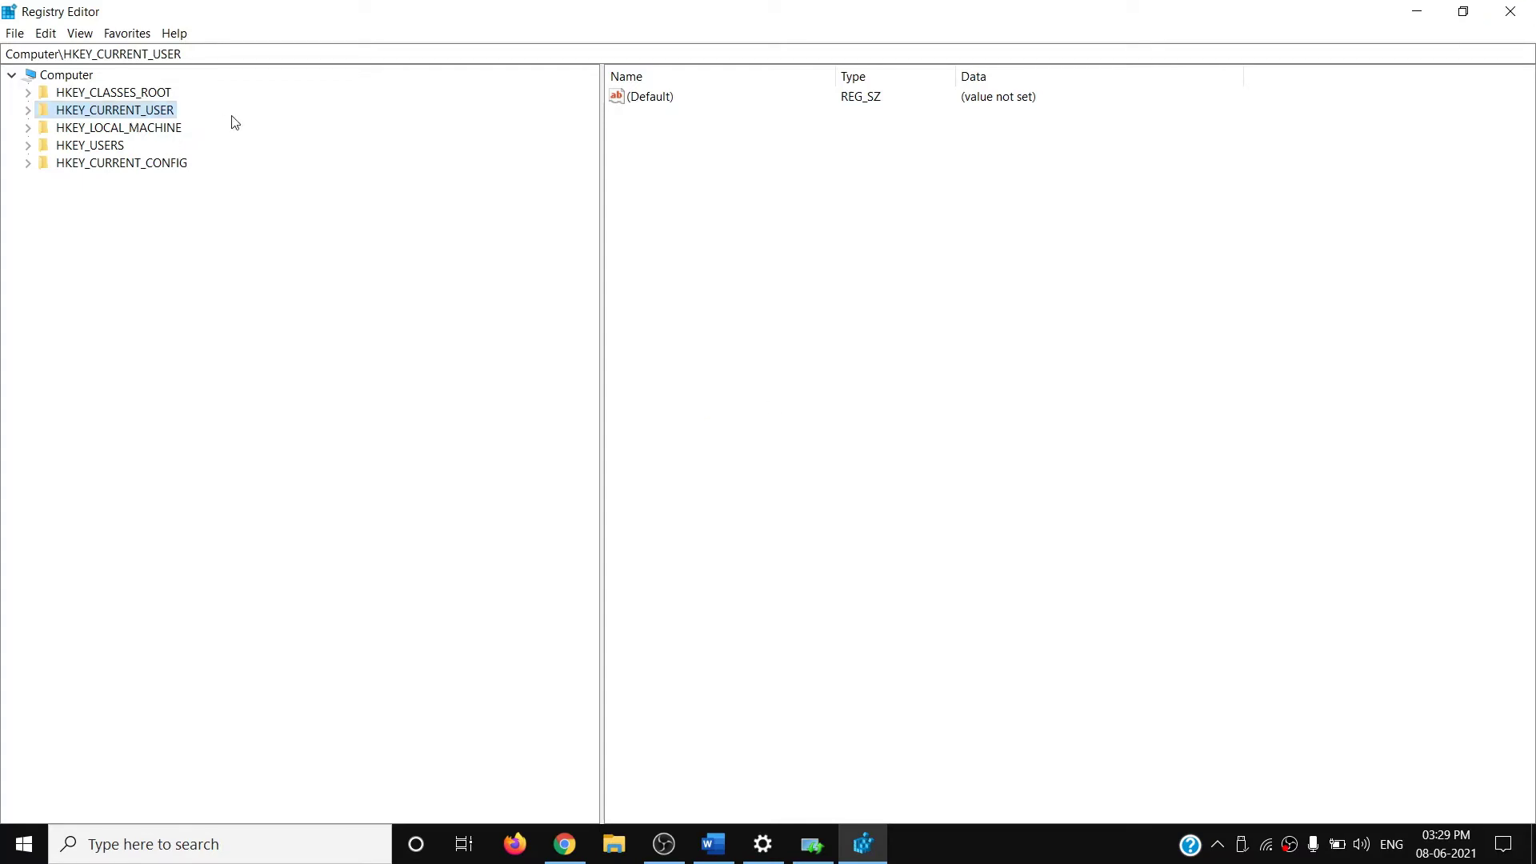
# Step: Select the backup file on the Desktop for a registry import, then cancel the import
pyautogui.click(14, 33)
pyautogui.click(69, 66)
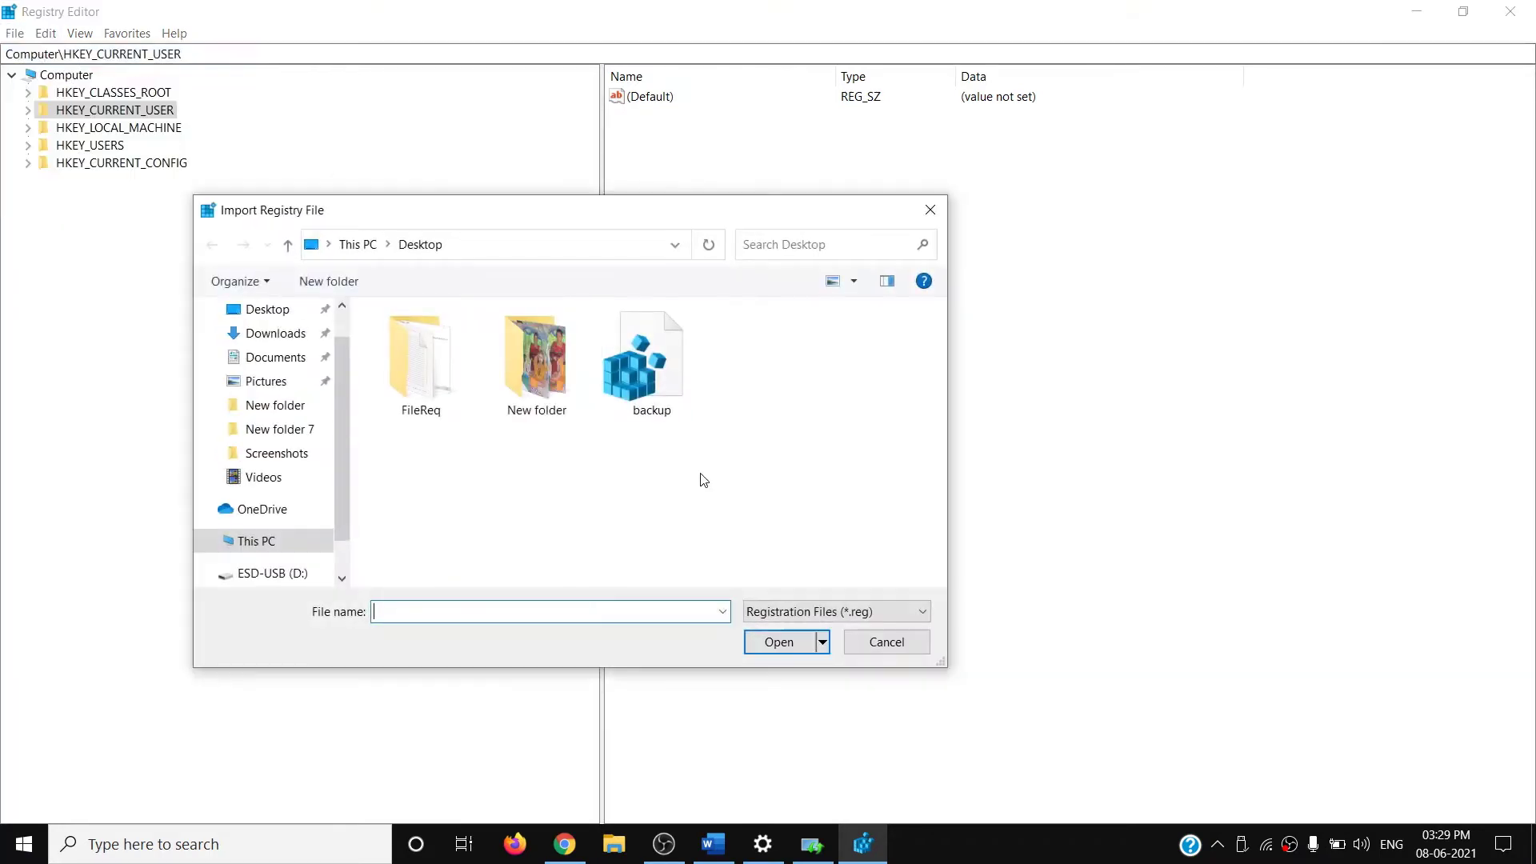
pyautogui.click(650, 366)
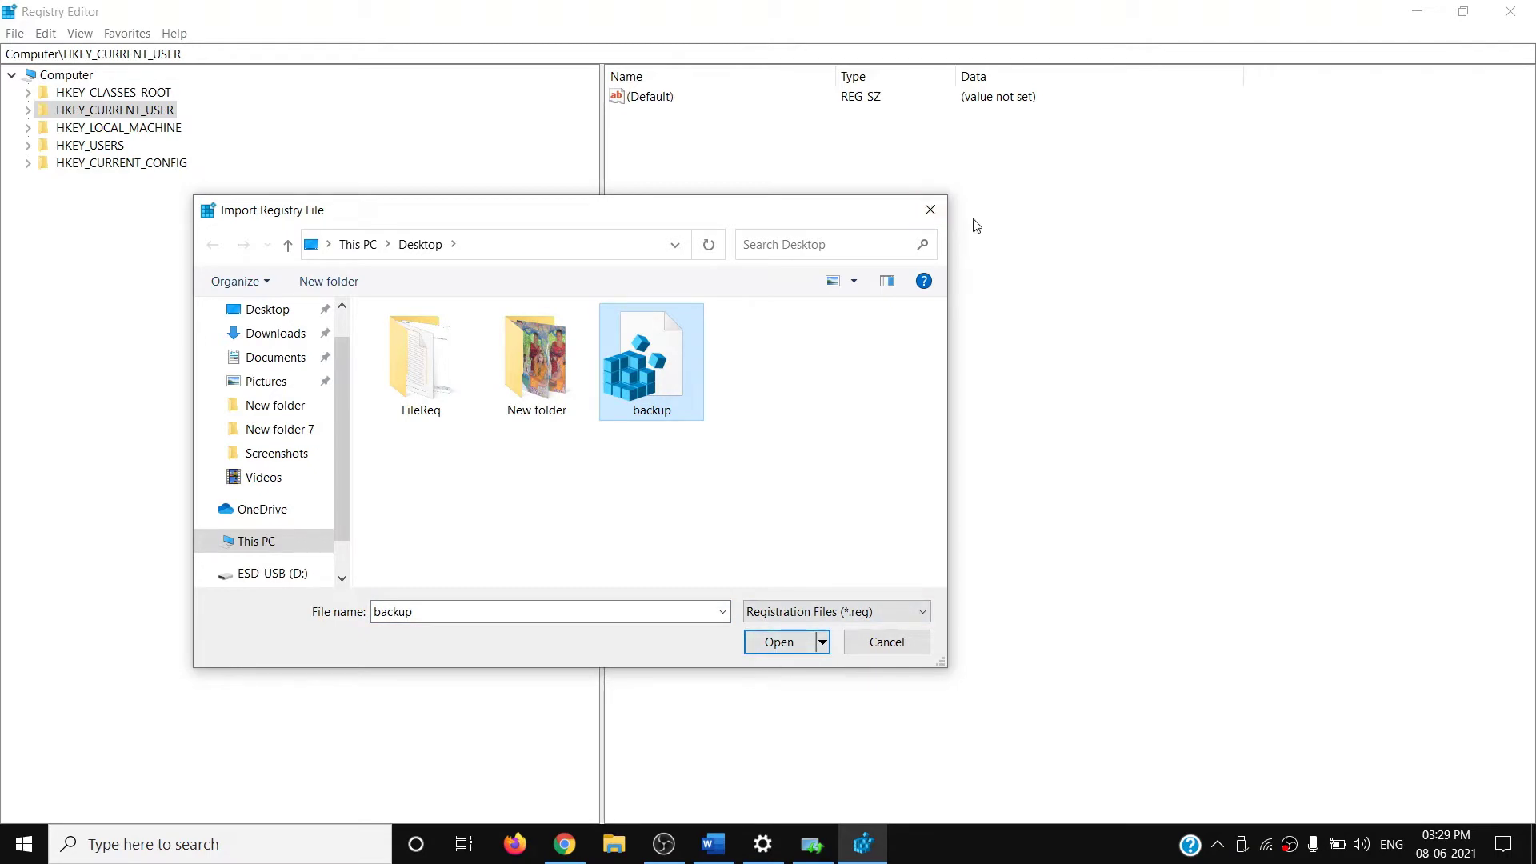
pyautogui.click(930, 209)
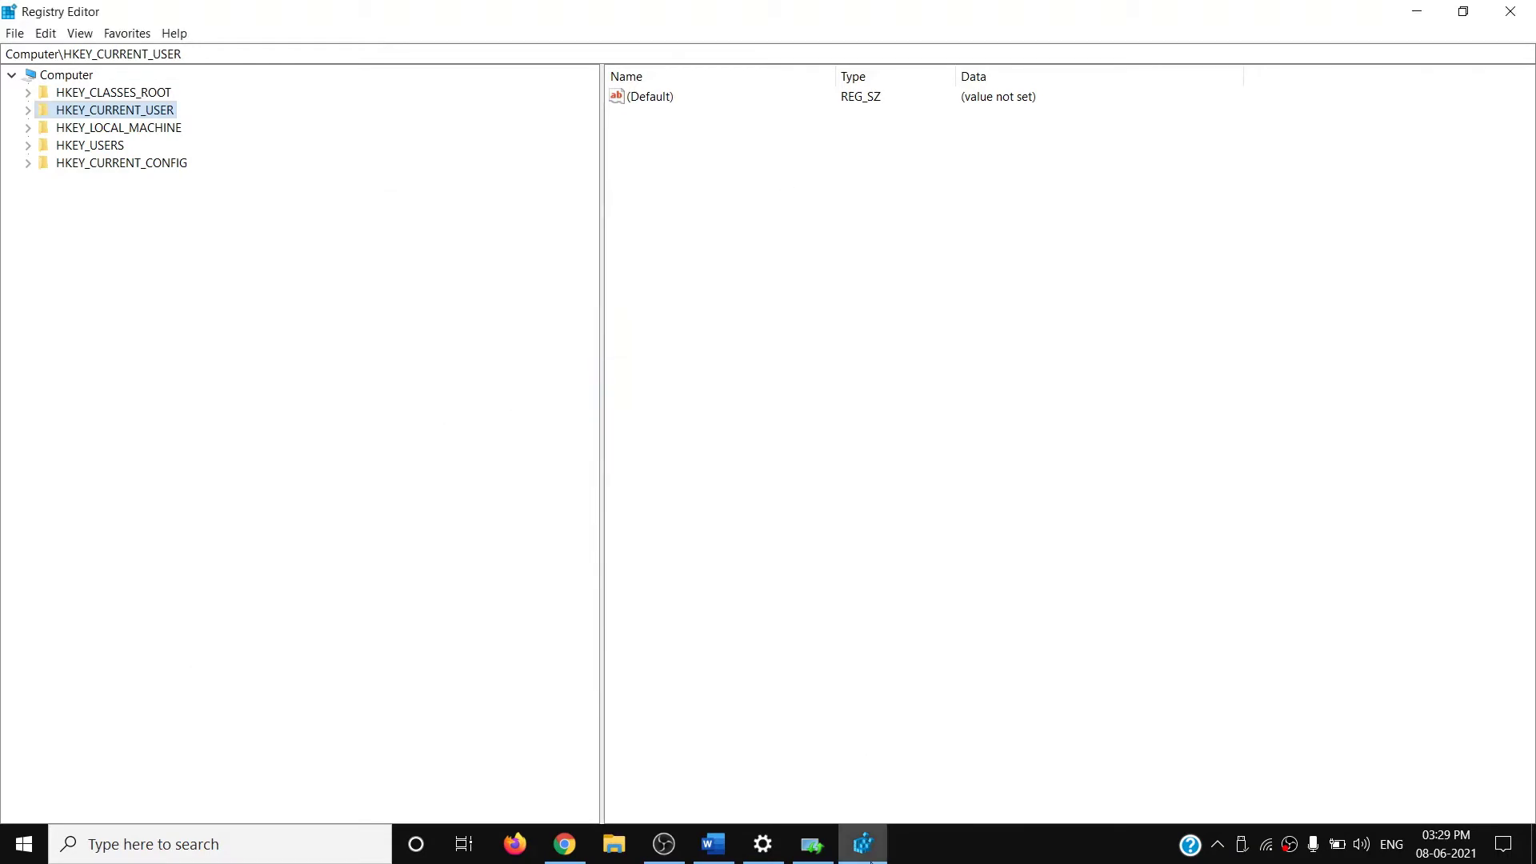
# Step: Highlight the first ProfileList registry path in the Word notes and return to Registry Editor
pyautogui.click(729, 853)
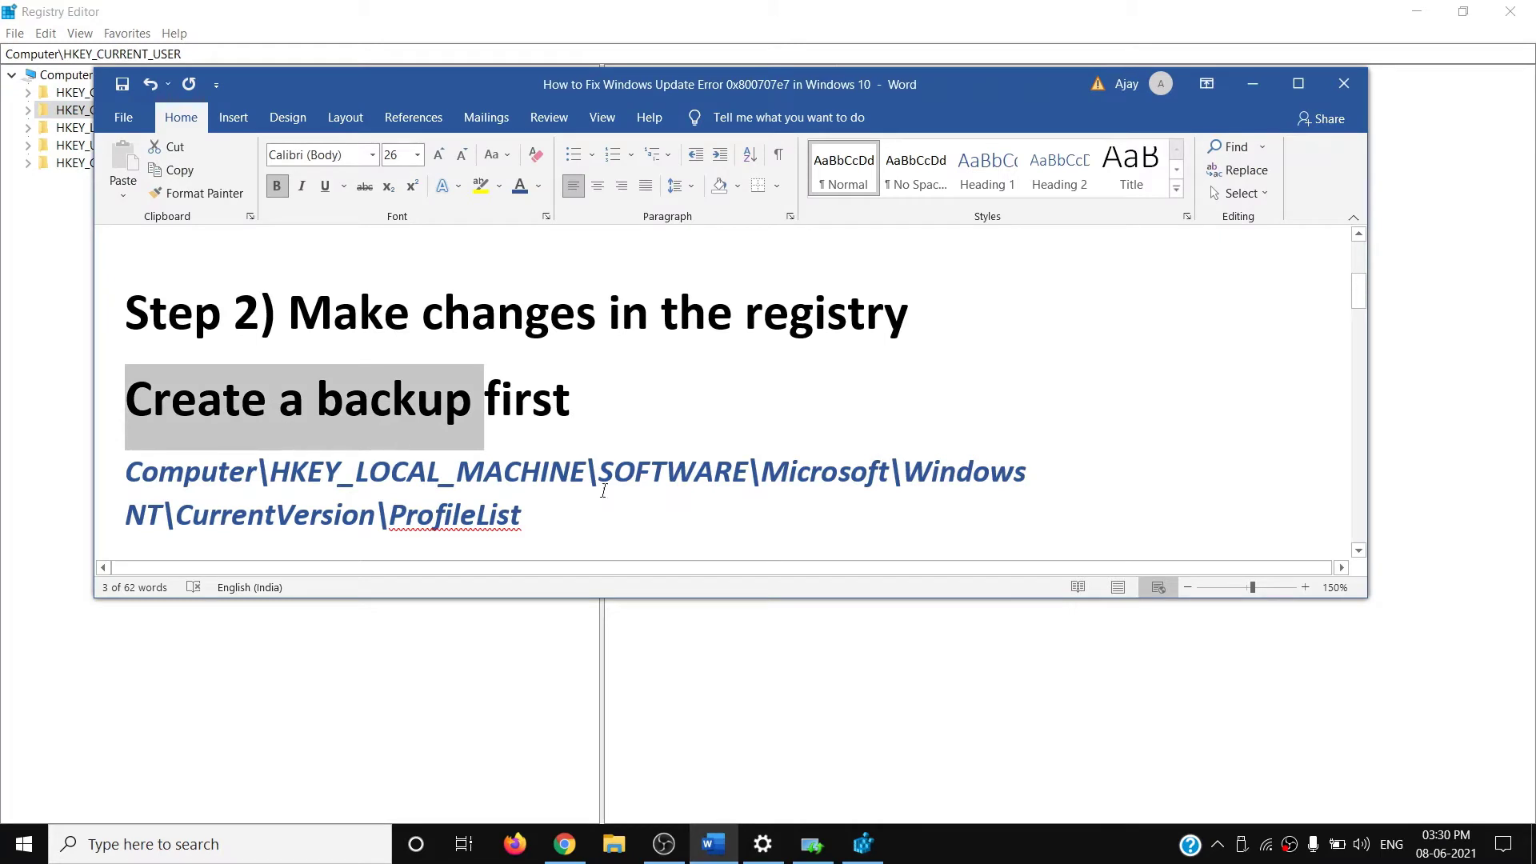
pyautogui.scroll(-1, 275, 471)
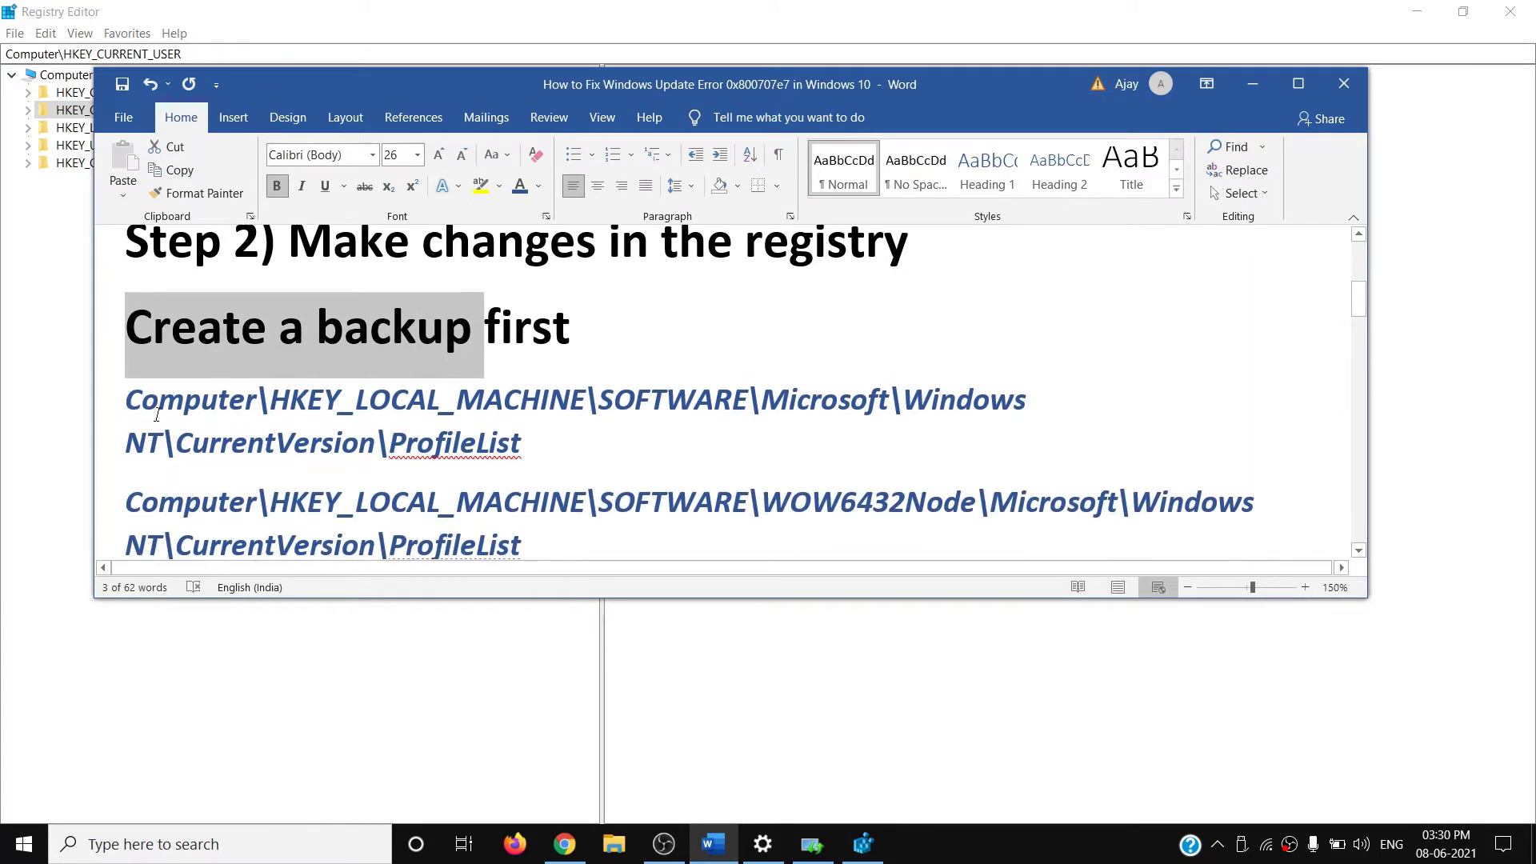
pyautogui.moveTo(191, 408); pyautogui.dragTo(560, 437)
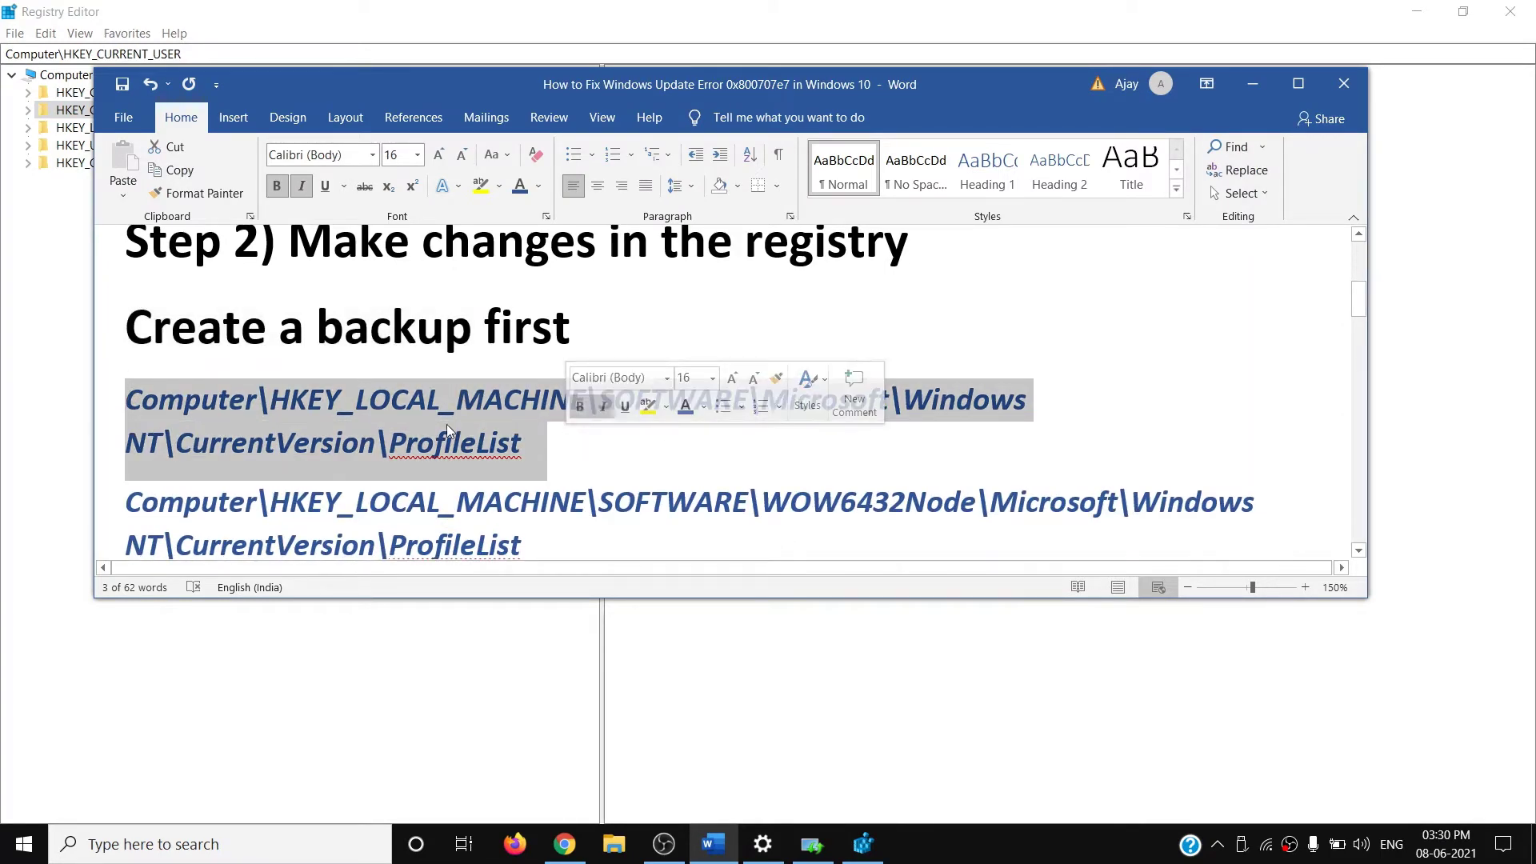
pyautogui.click(48, 370)
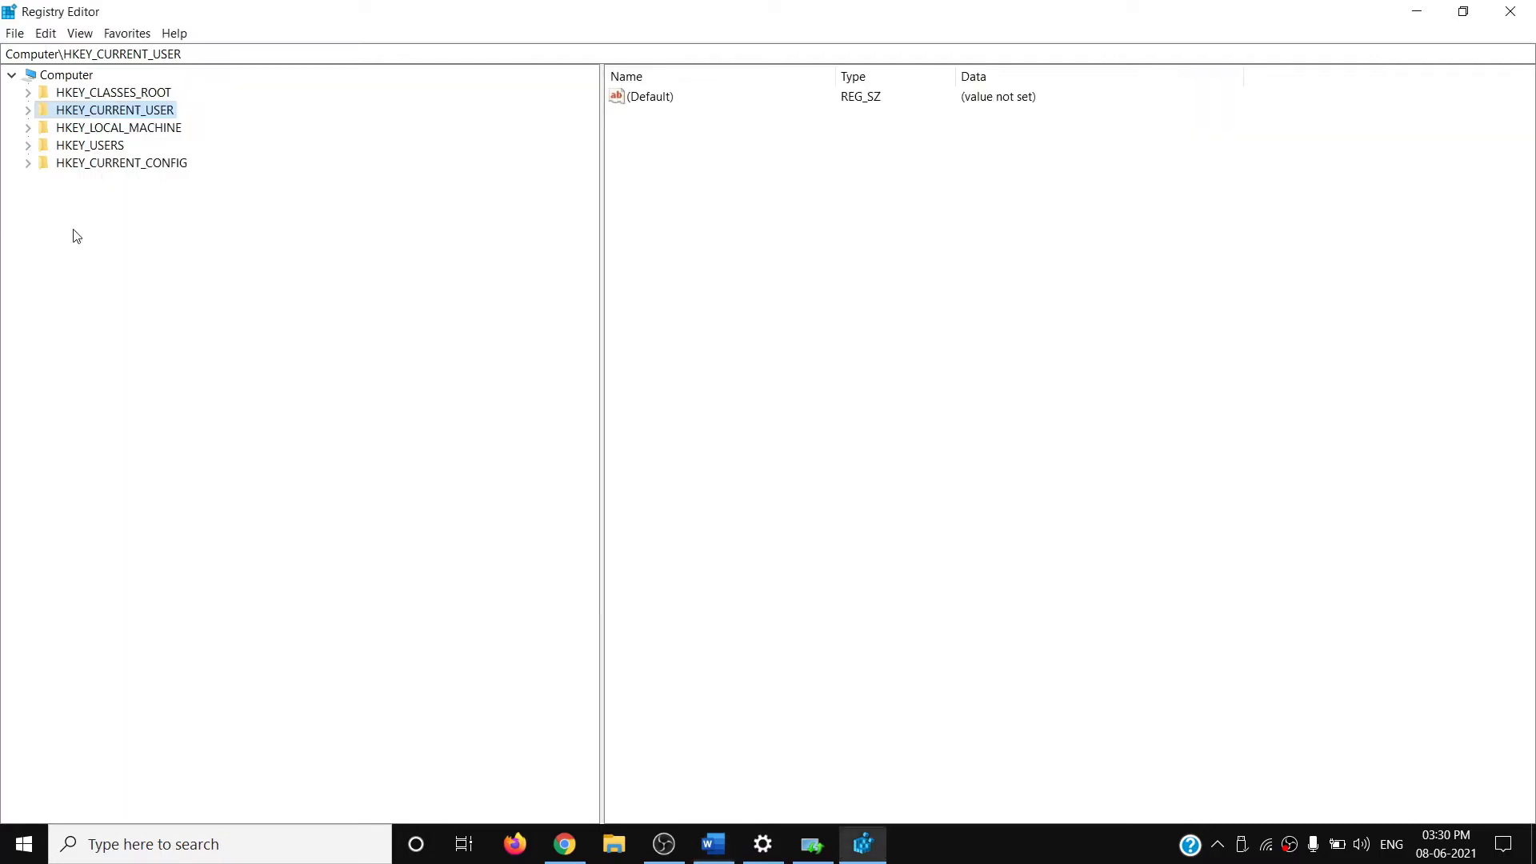
# Step: Expand HKEY_LOCAL_MACHINE and its SOFTWARE key in the registry tree, checking the path against the Word notes
pyautogui.click(49, 132)
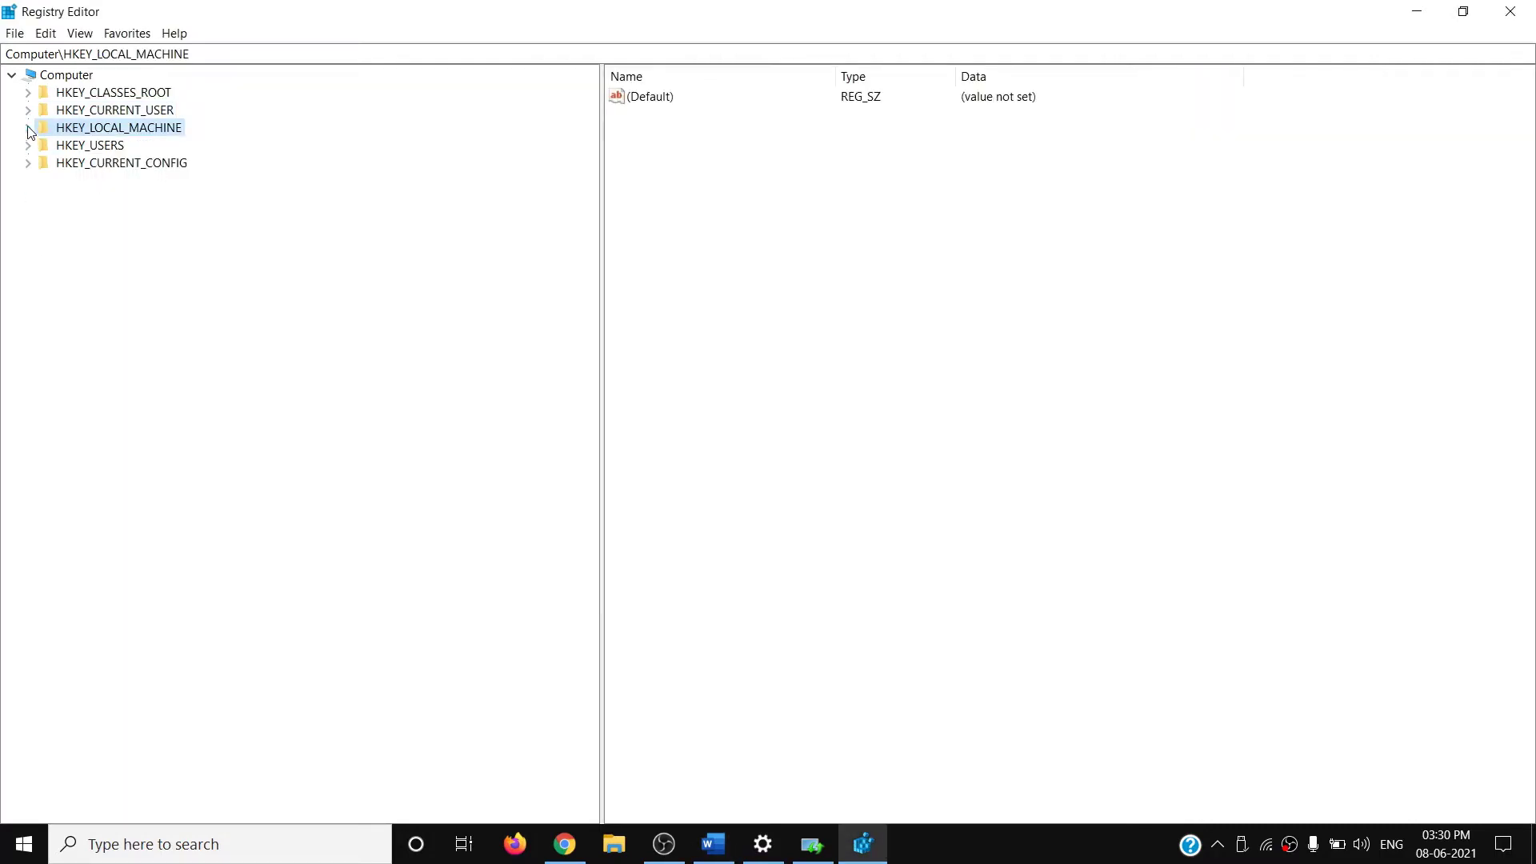
pyautogui.click(28, 128)
pyautogui.hotkey('alt', 'Tab')
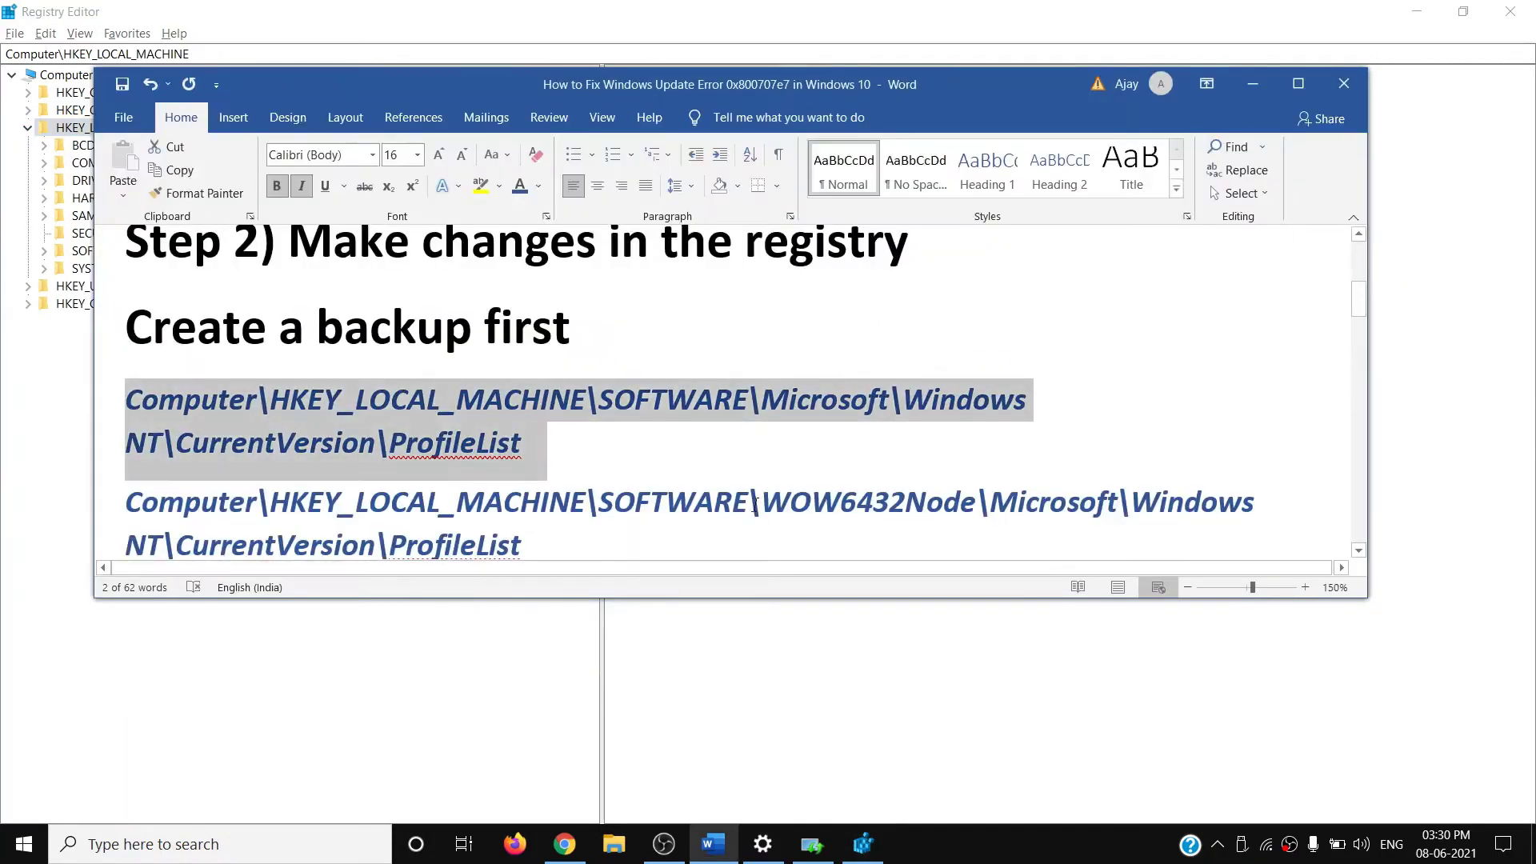
pyautogui.hotkey('alt', 'Tab')
pyautogui.click(101, 251)
pyautogui.click(44, 250)
pyautogui.hotkey('alt', 'Tab')
pyautogui.hotkey('alt', 'Tab')
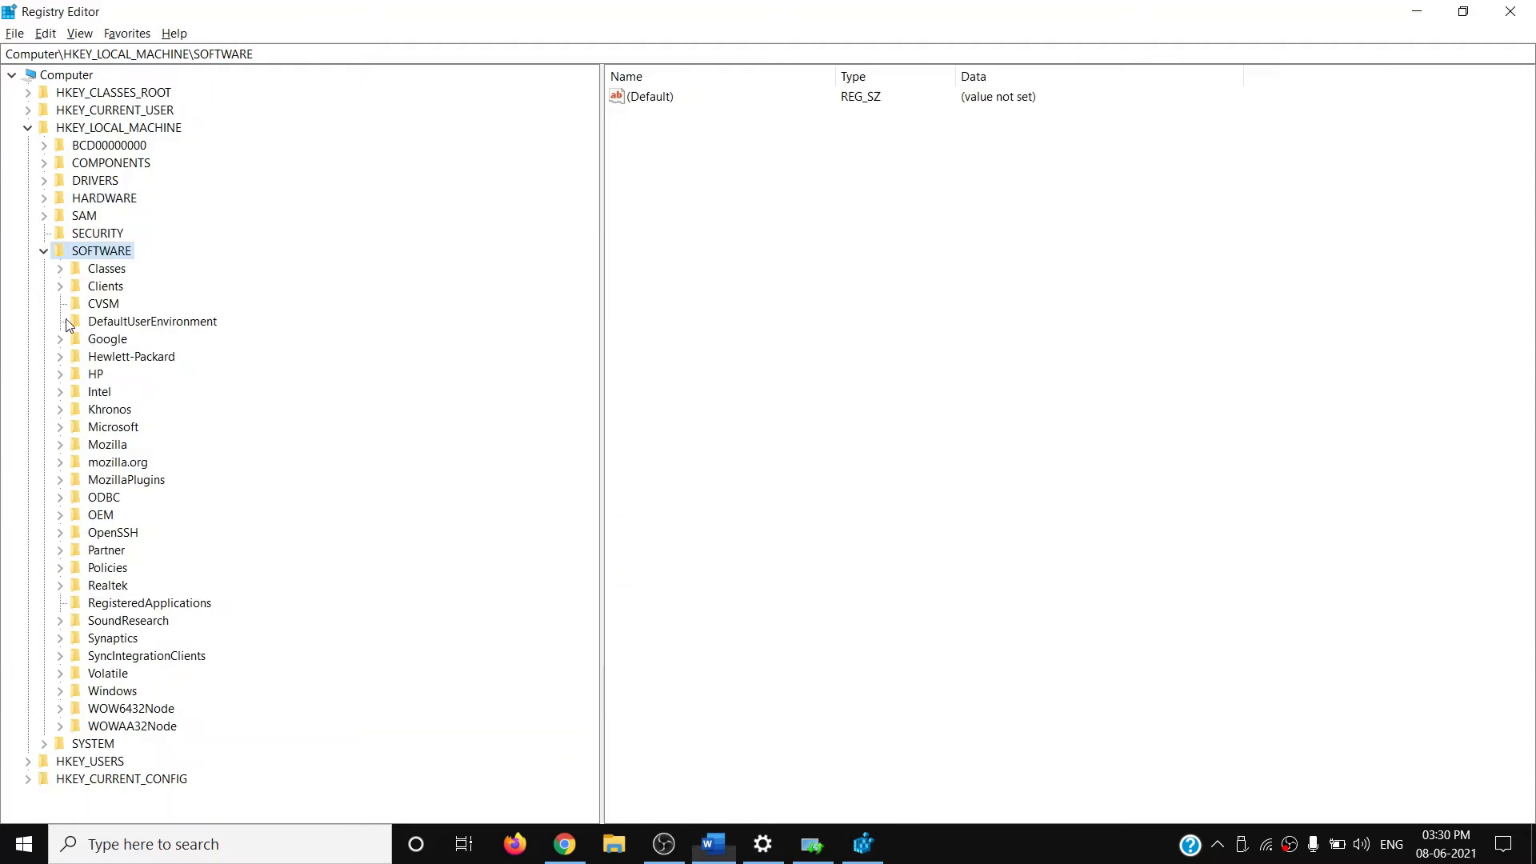
# Step: Expand the Microsoft key under SOFTWARE and select its Windows NT subkey
pyautogui.click(94, 430)
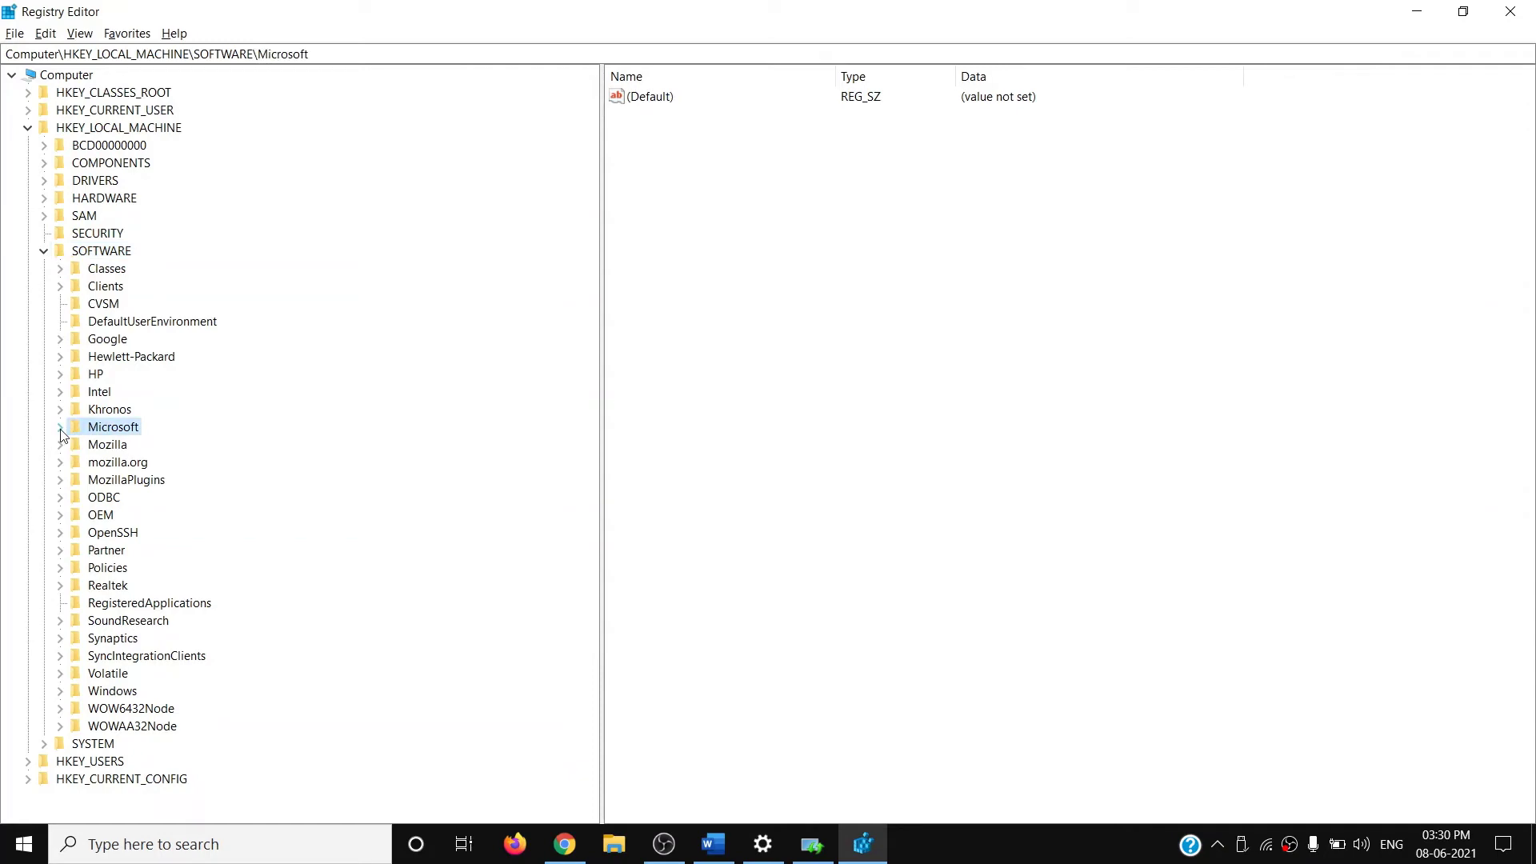
pyautogui.click(61, 429)
pyautogui.scroll(-15, 196, 583)
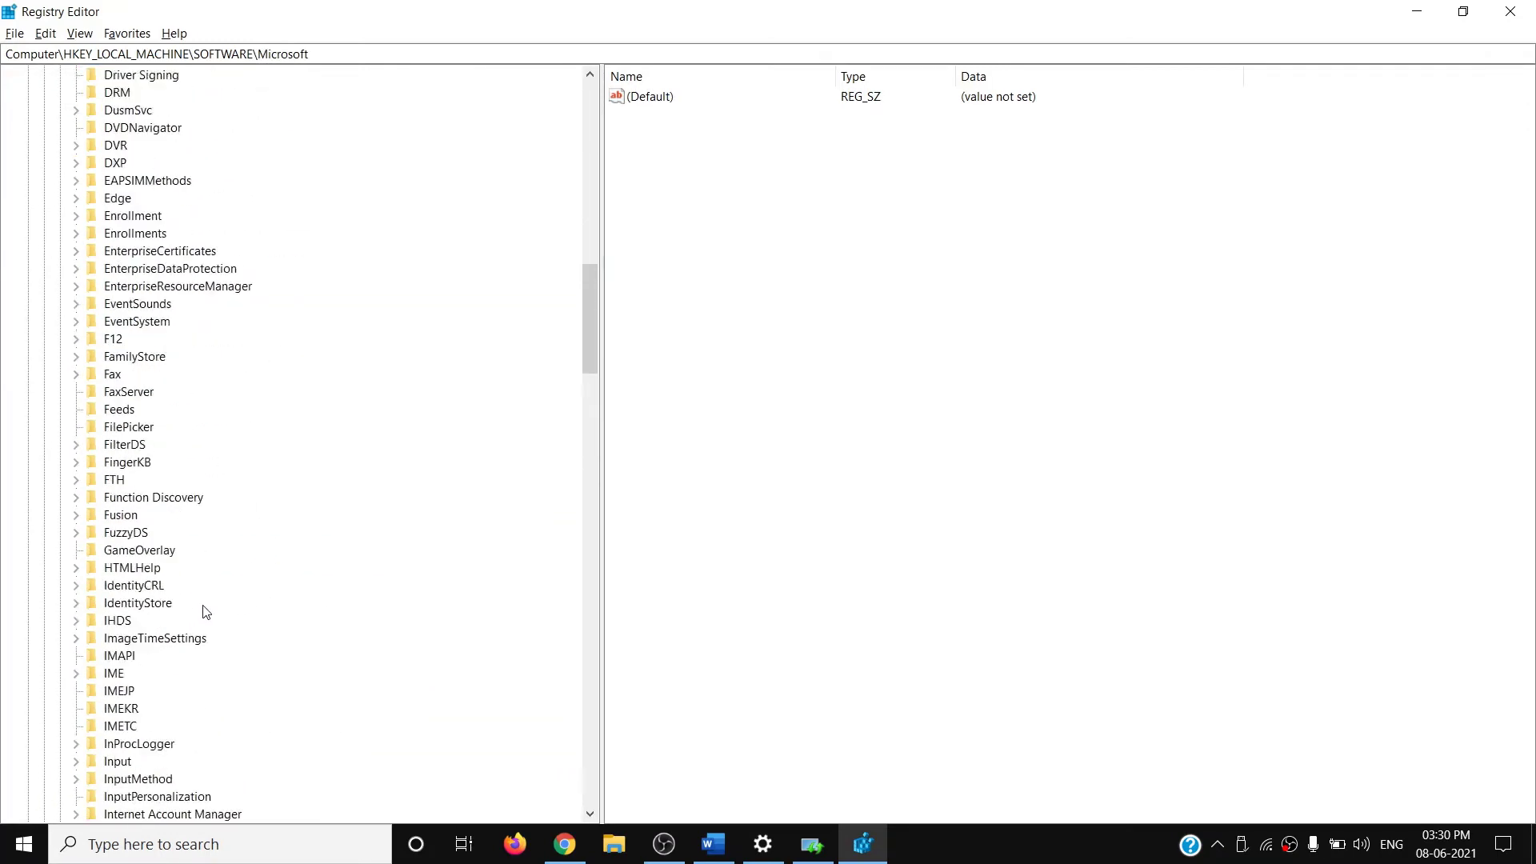
pyautogui.scroll(-20, 206, 612)
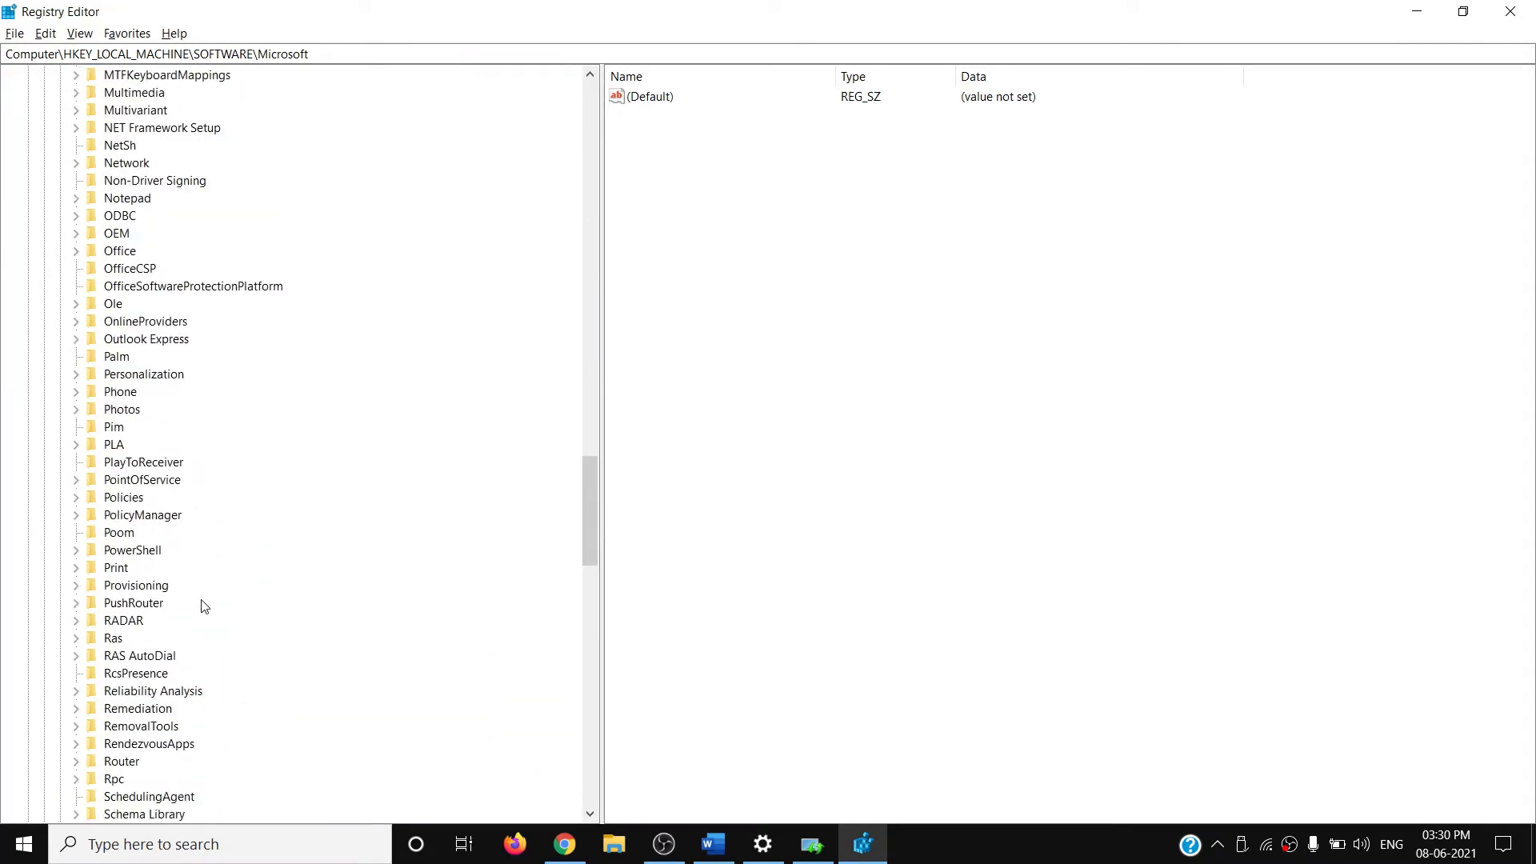
pyautogui.scroll(-19, 205, 605)
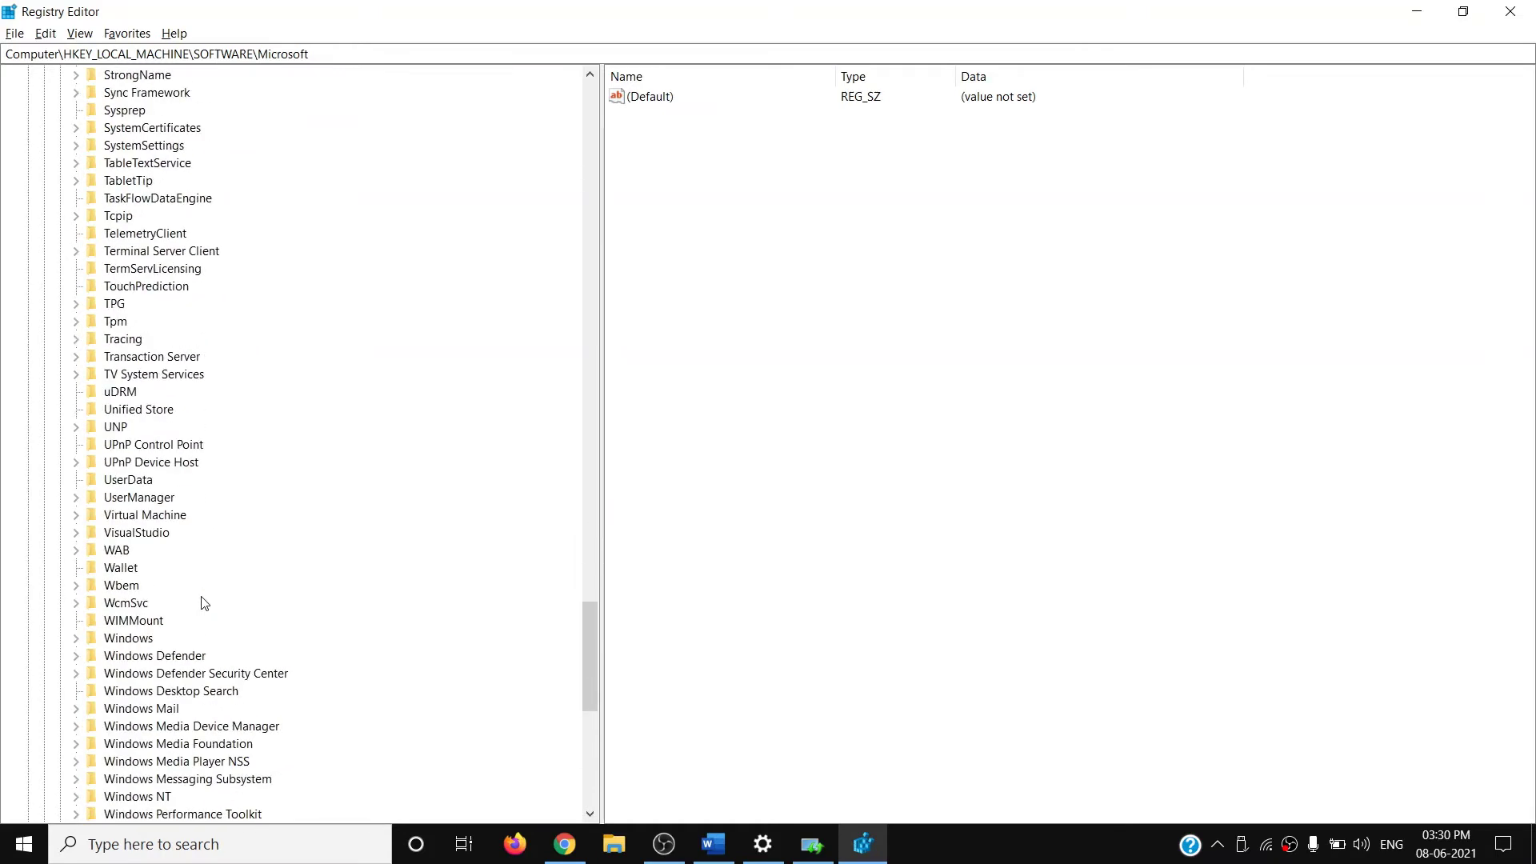
pyautogui.scroll(-3, 202, 603)
pyautogui.click(162, 639)
pyautogui.scroll(-2, 237, 598)
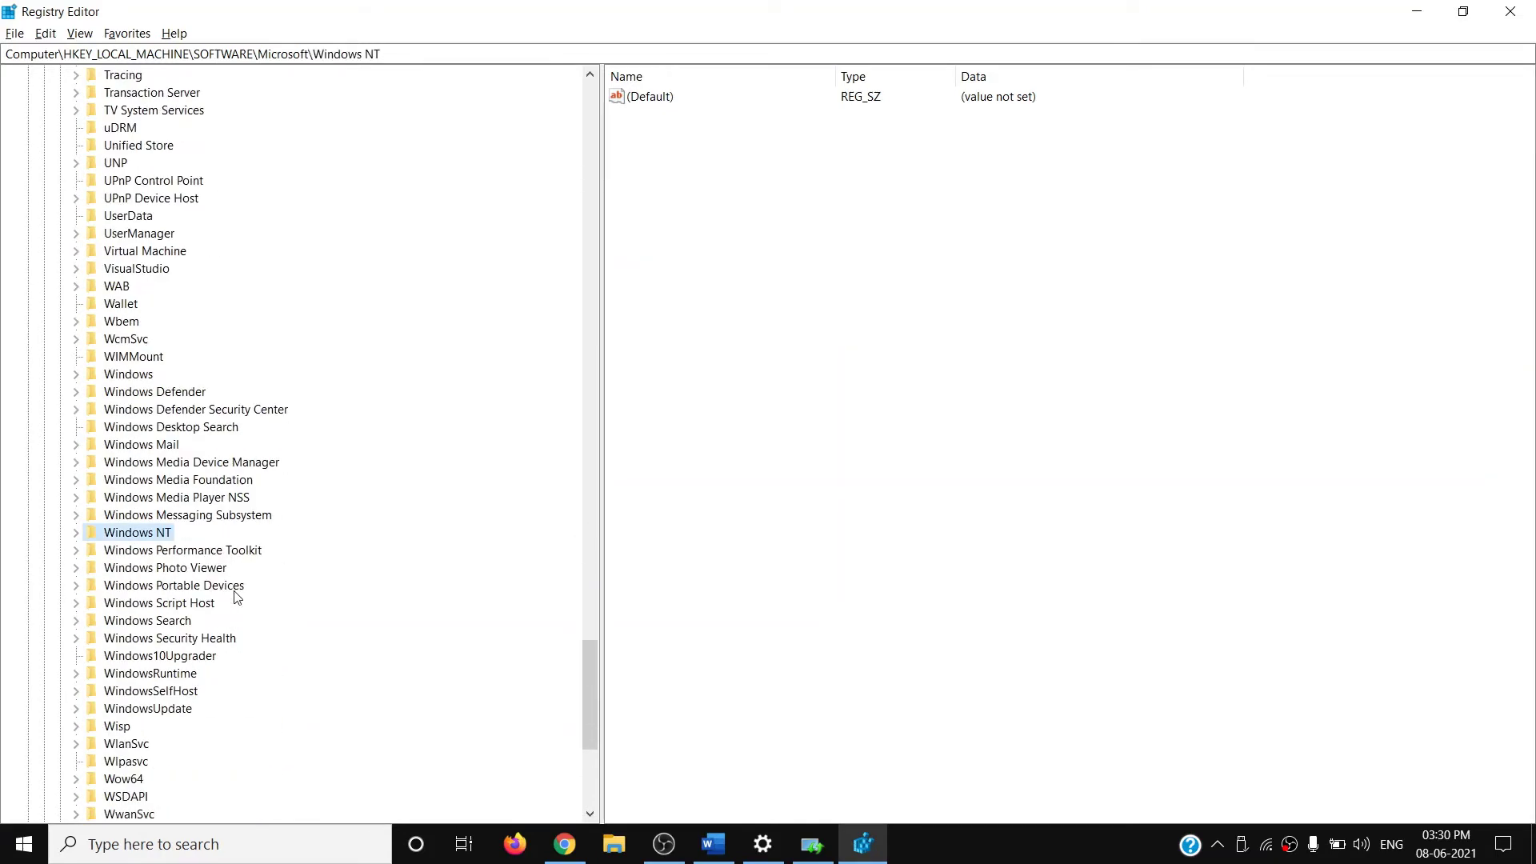
# Step: Expand Windows NT and its CurrentVersion key, then check the remaining part of the path in the Word notes
pyautogui.click(75, 535)
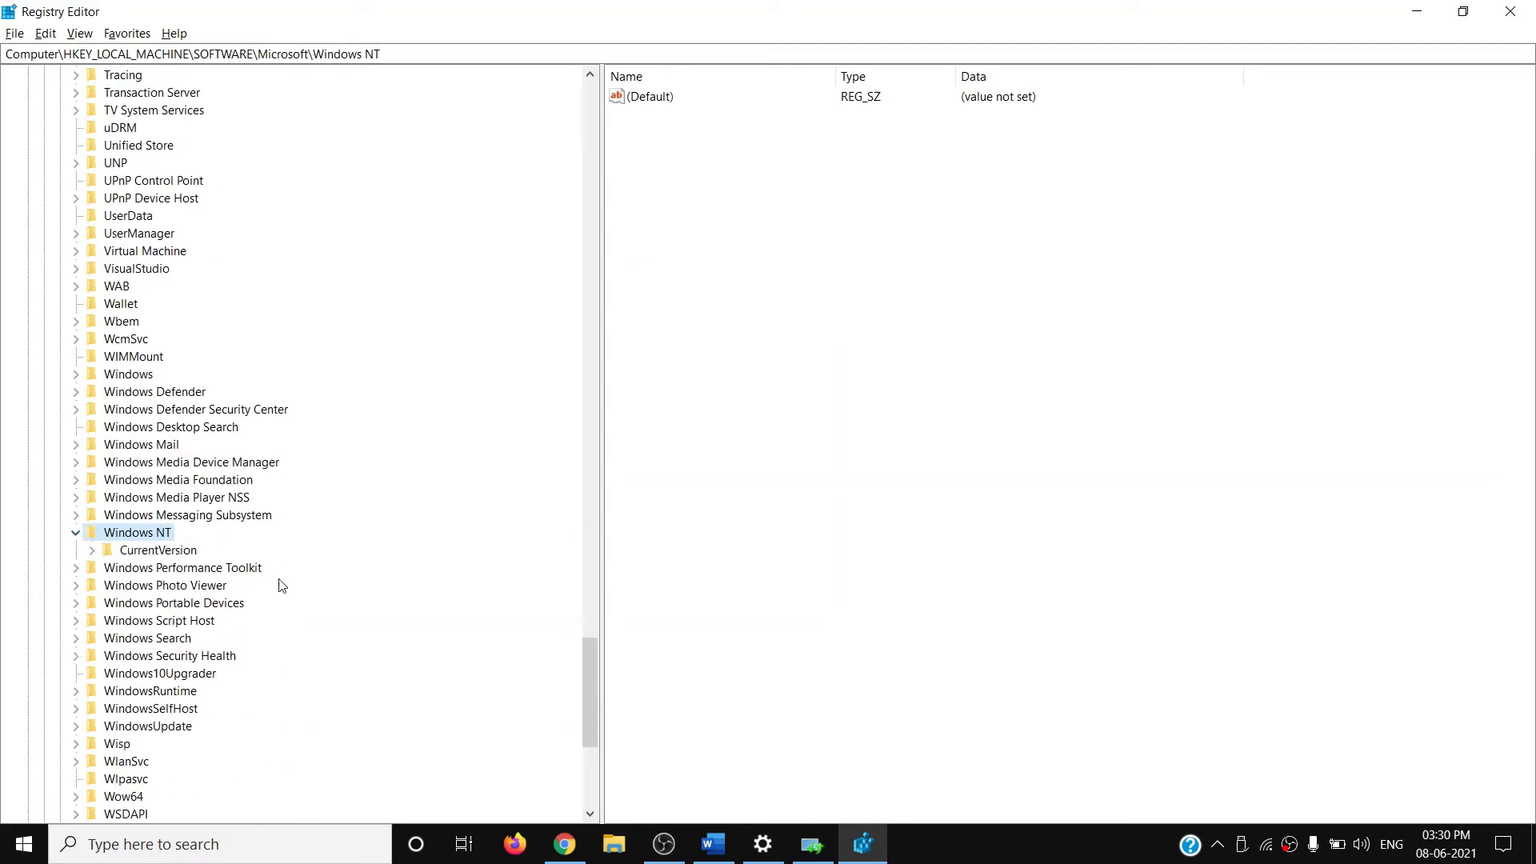
pyautogui.click(128, 552)
pyautogui.click(93, 554)
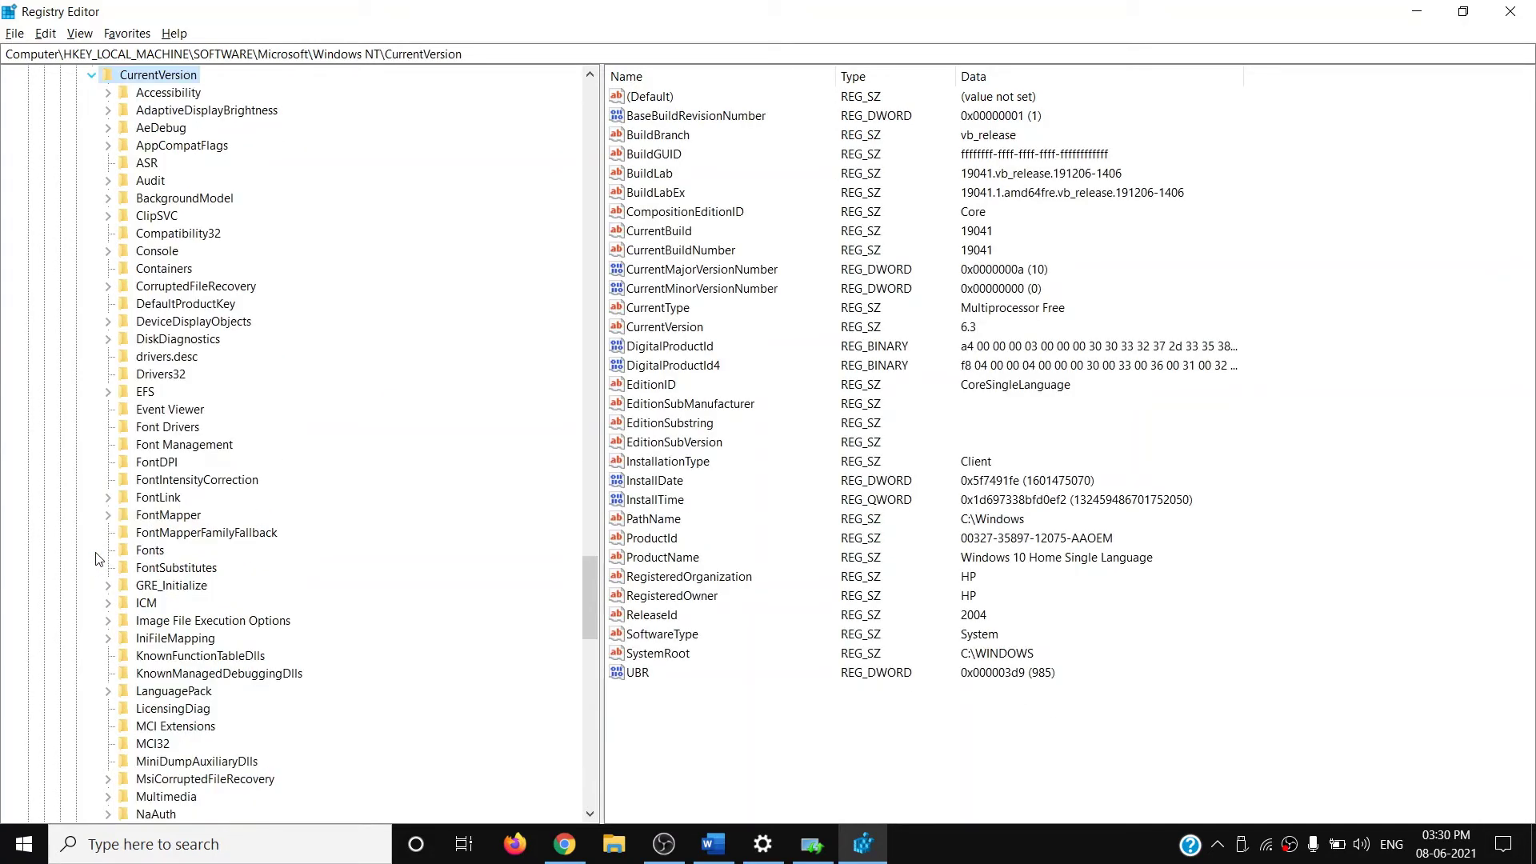
pyautogui.hotkey('alt', 'Tab')
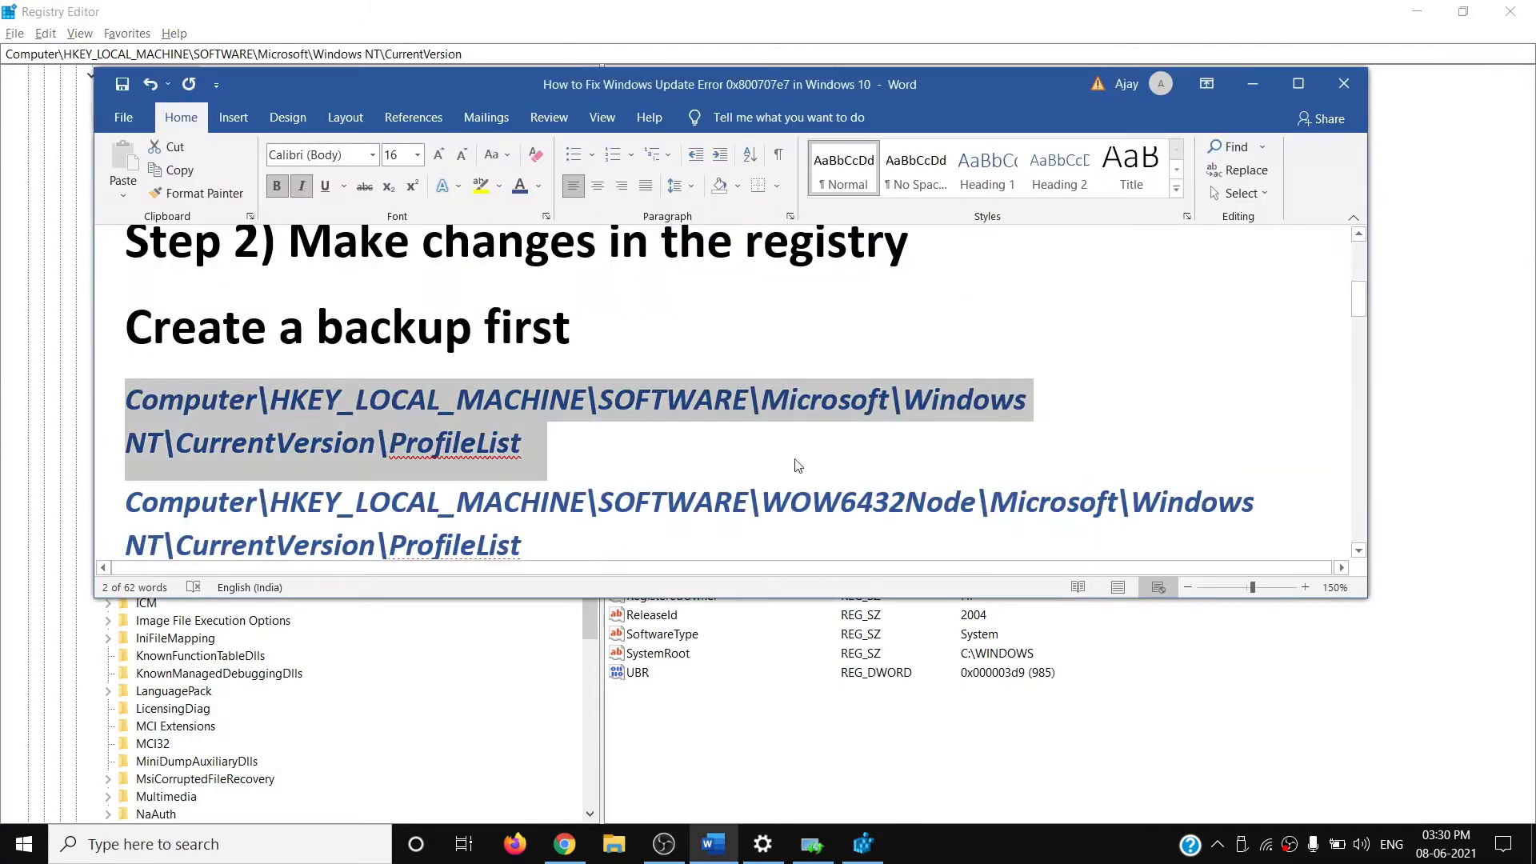
pyautogui.hotkey('alt', 'Tab')
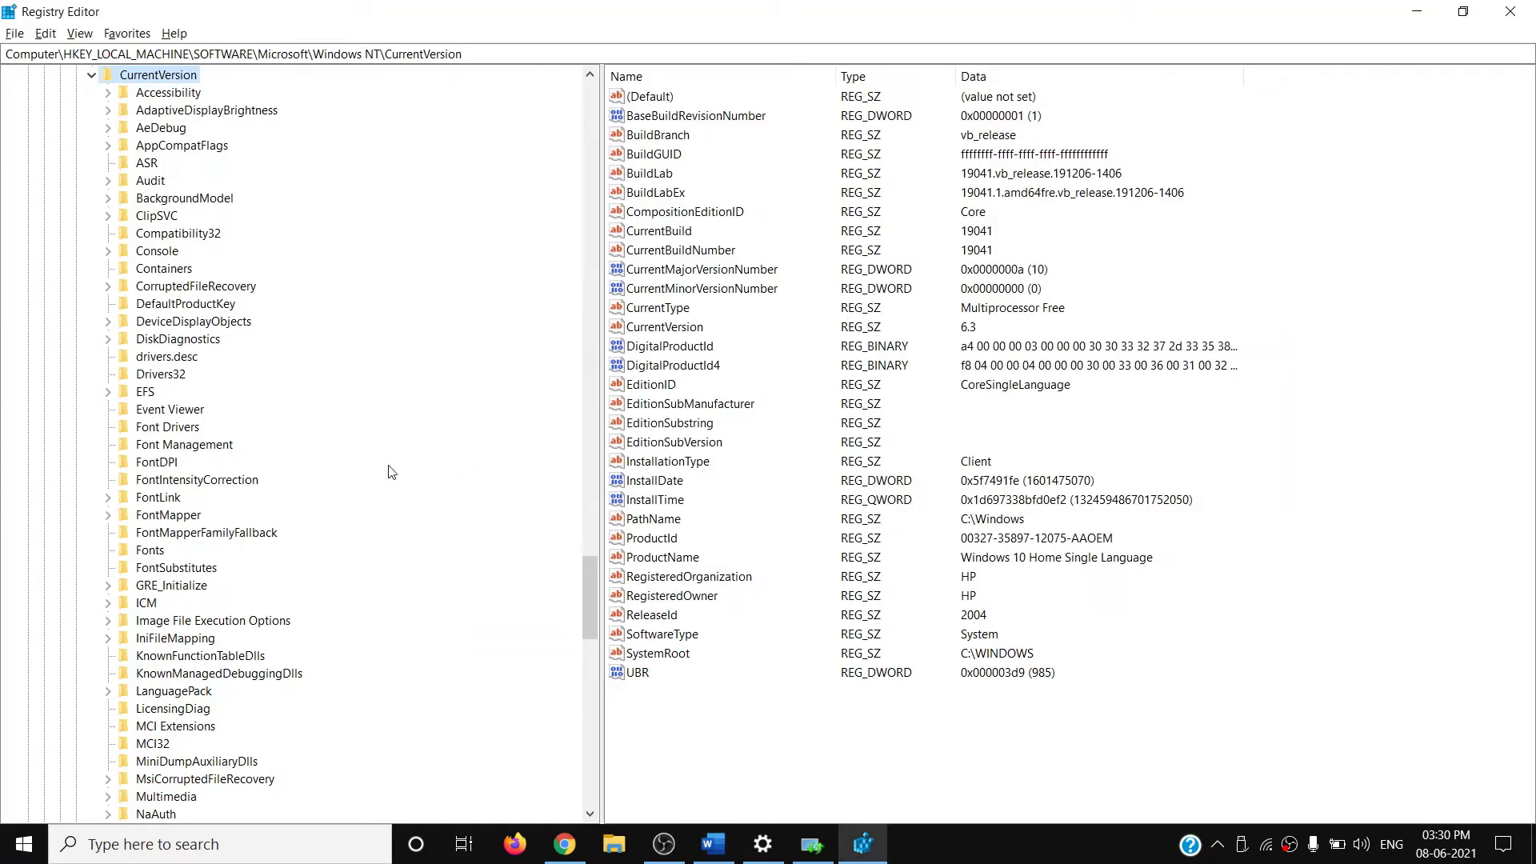
# Step: Select the ProfileList key under Windows NT\CurrentVersion and expand it to list its profile subkeys
pyautogui.scroll(-9, 206, 598)
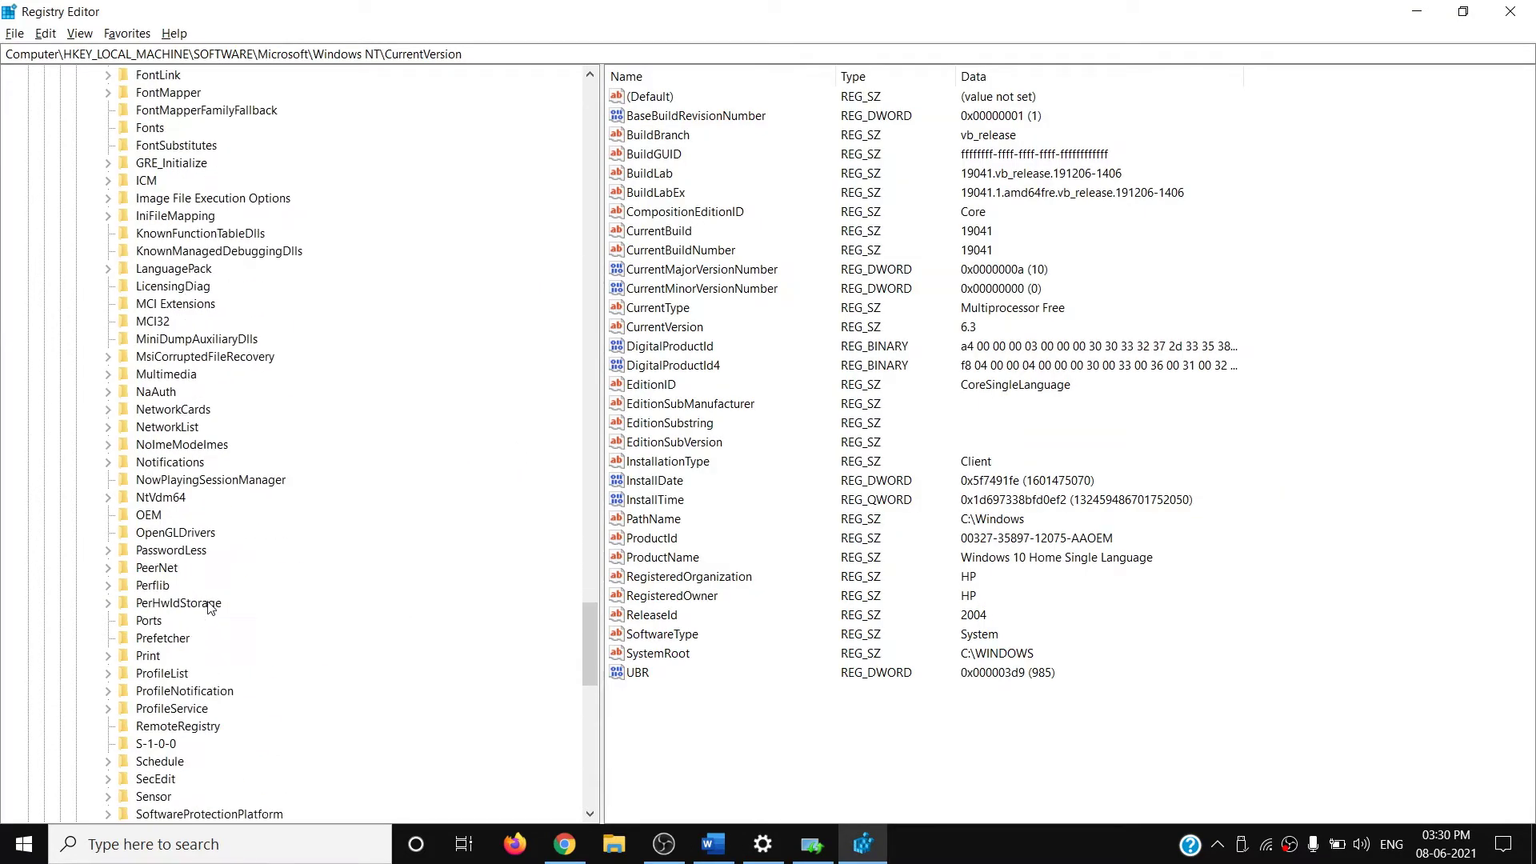
pyautogui.scroll(-1, 208, 608)
pyautogui.click(177, 569)
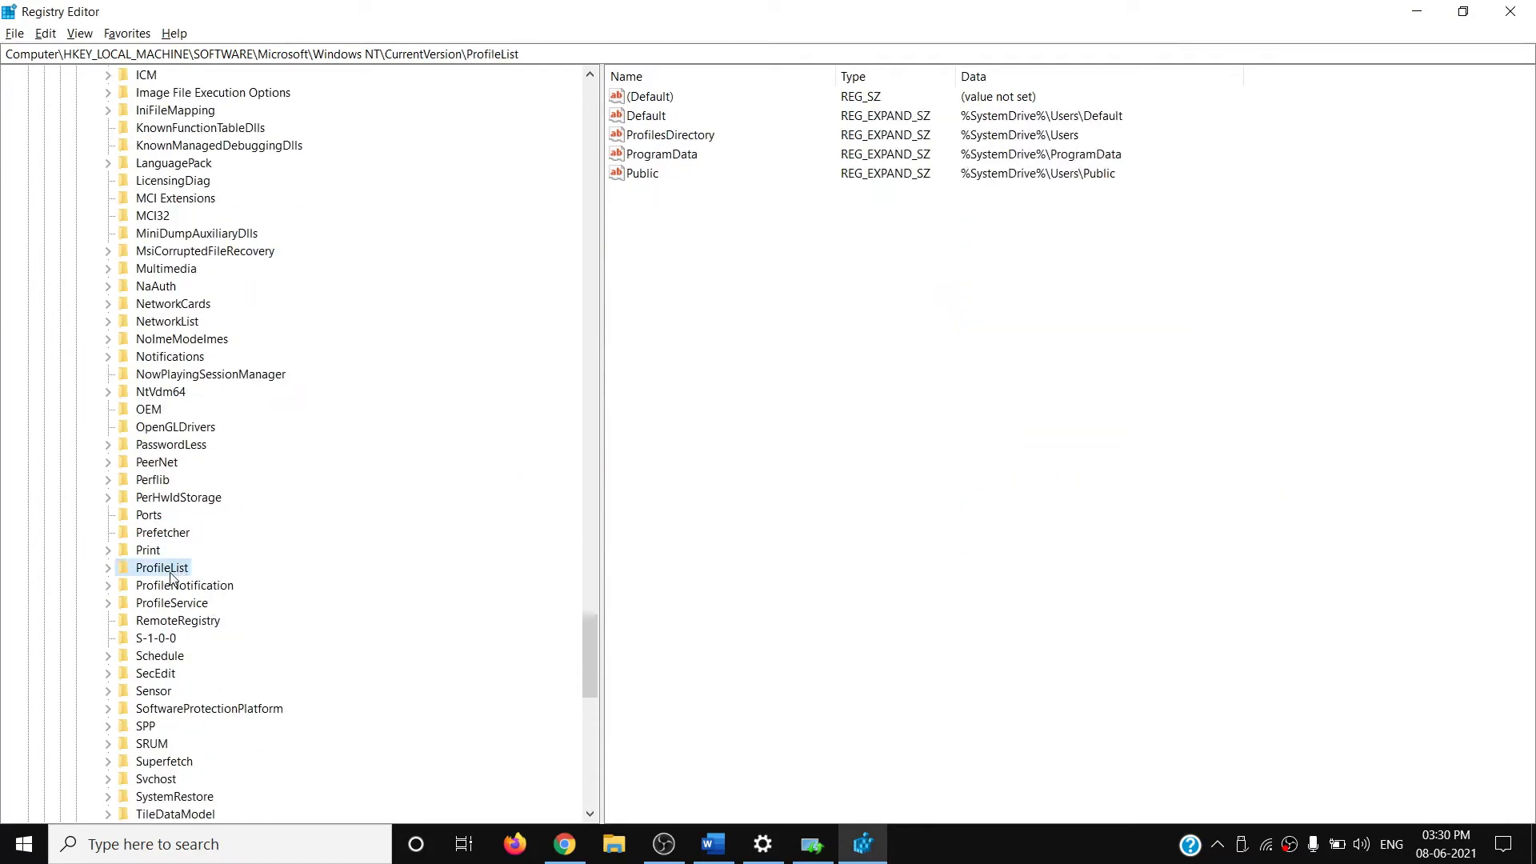
pyautogui.click(109, 568)
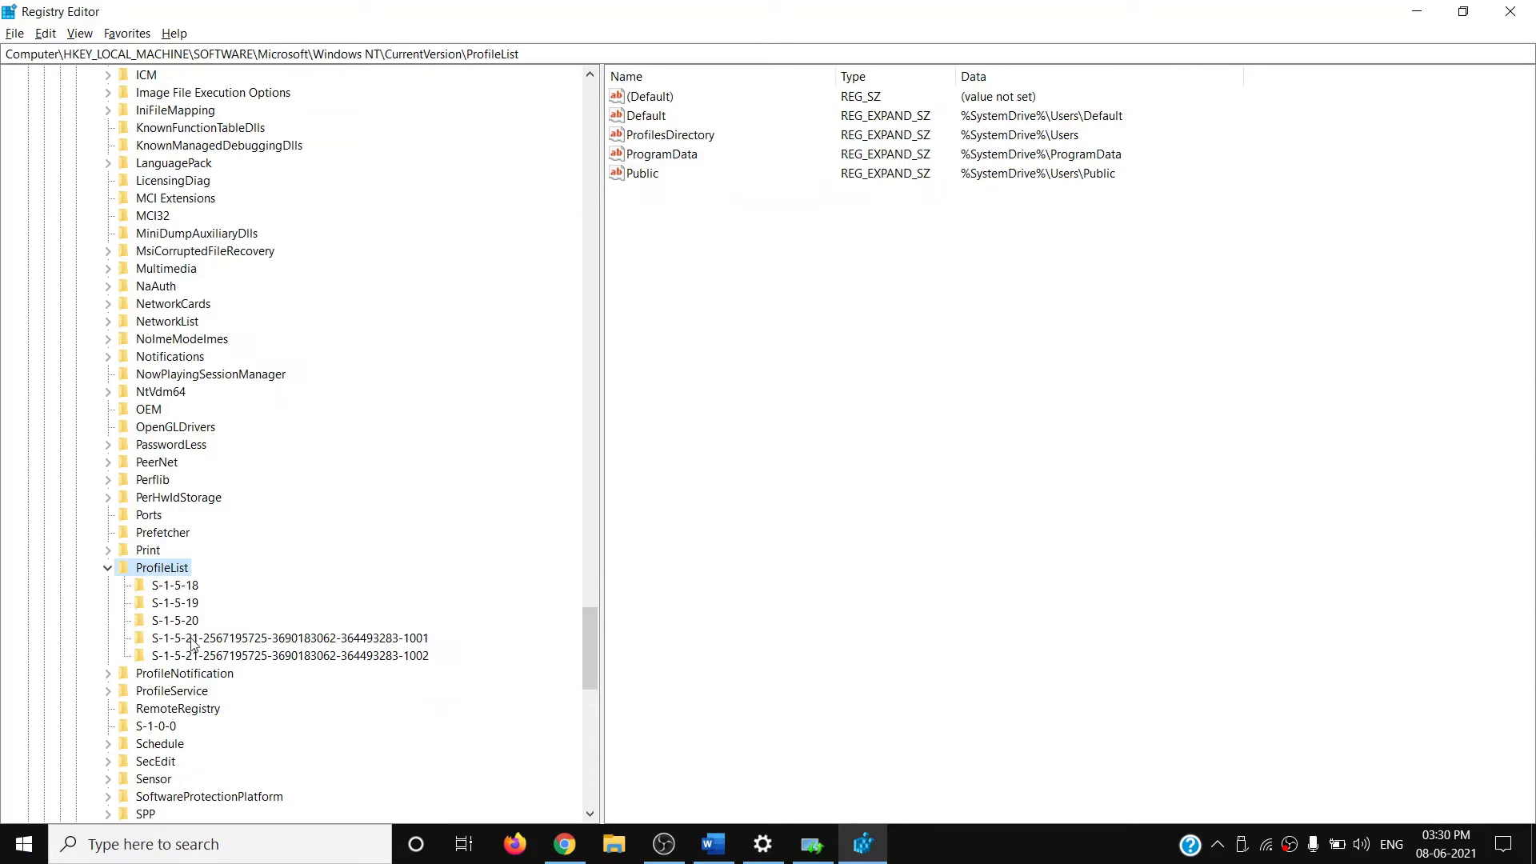
# Step: Compare the ProfileList subkeys with the .bak example in the Word notes, including the S-1-5-21 subkey ending in 1001
pyautogui.hotkey('alt', 'Tab')
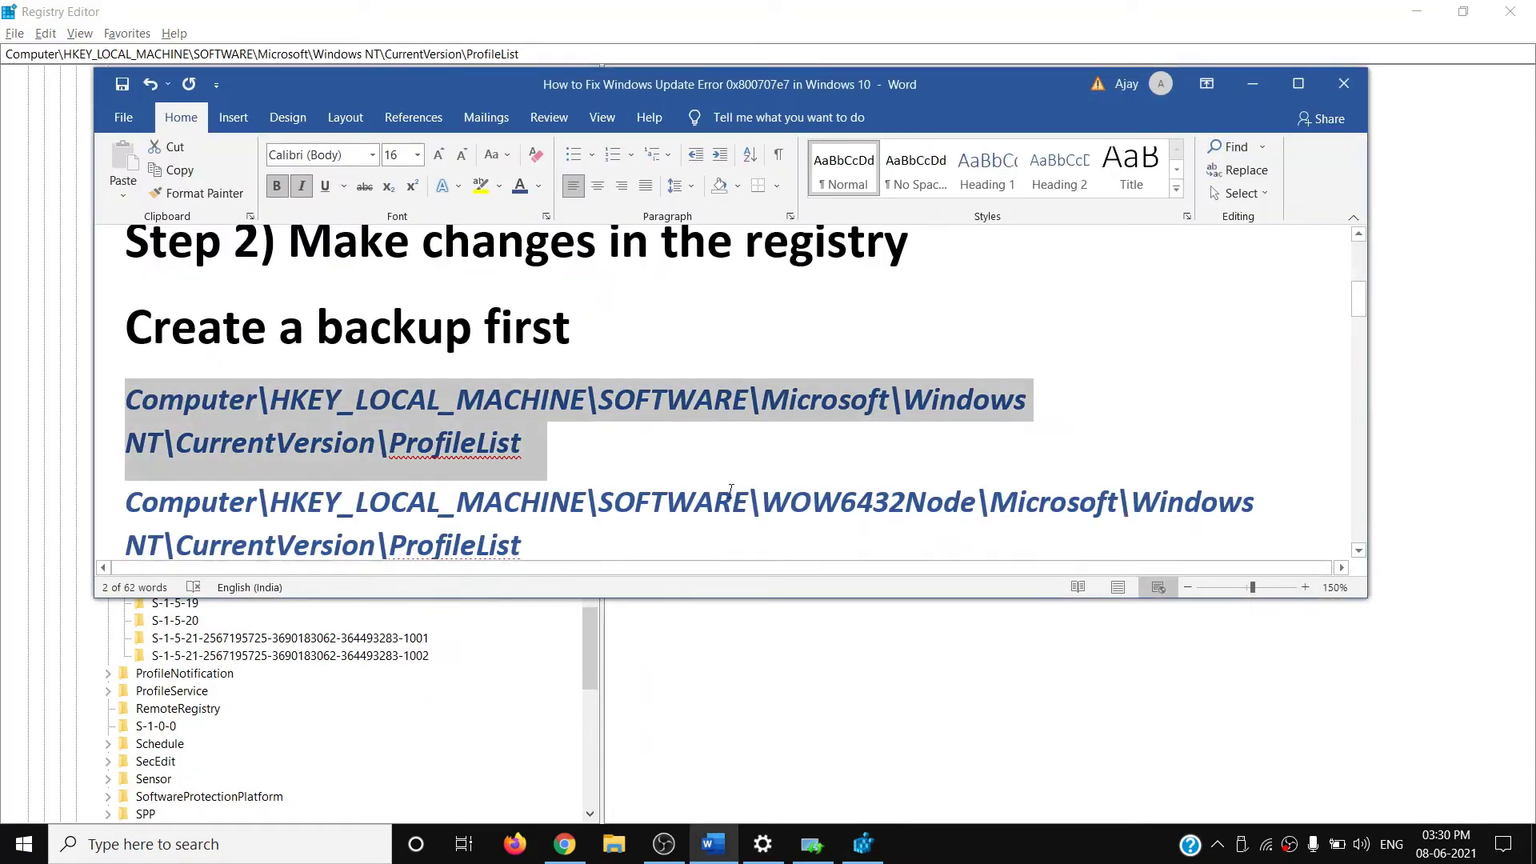
pyautogui.scroll(-5, 725, 488)
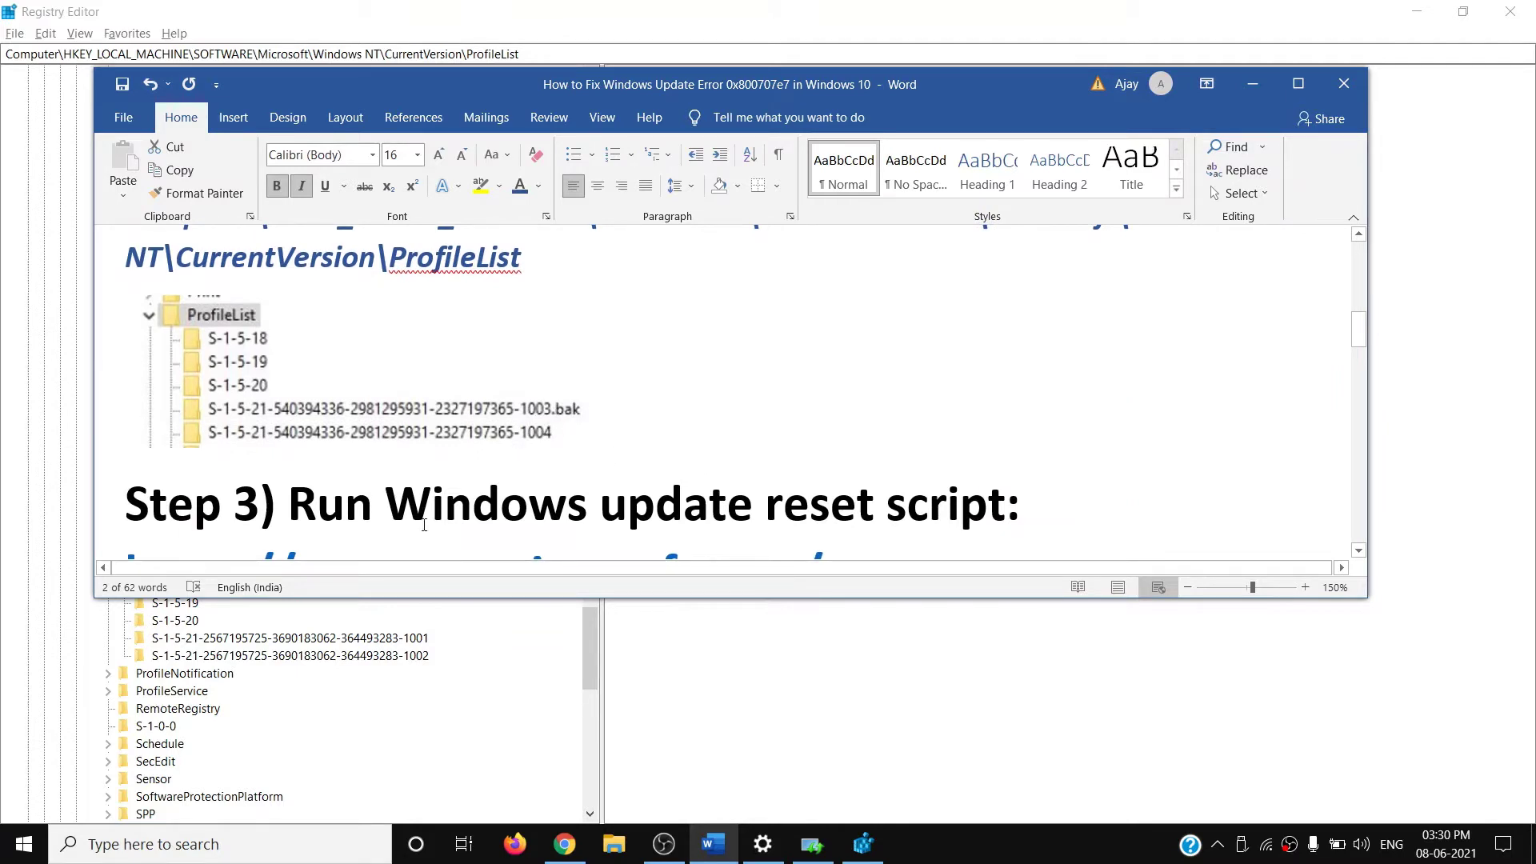
pyautogui.hotkey('alt', 'Tab')
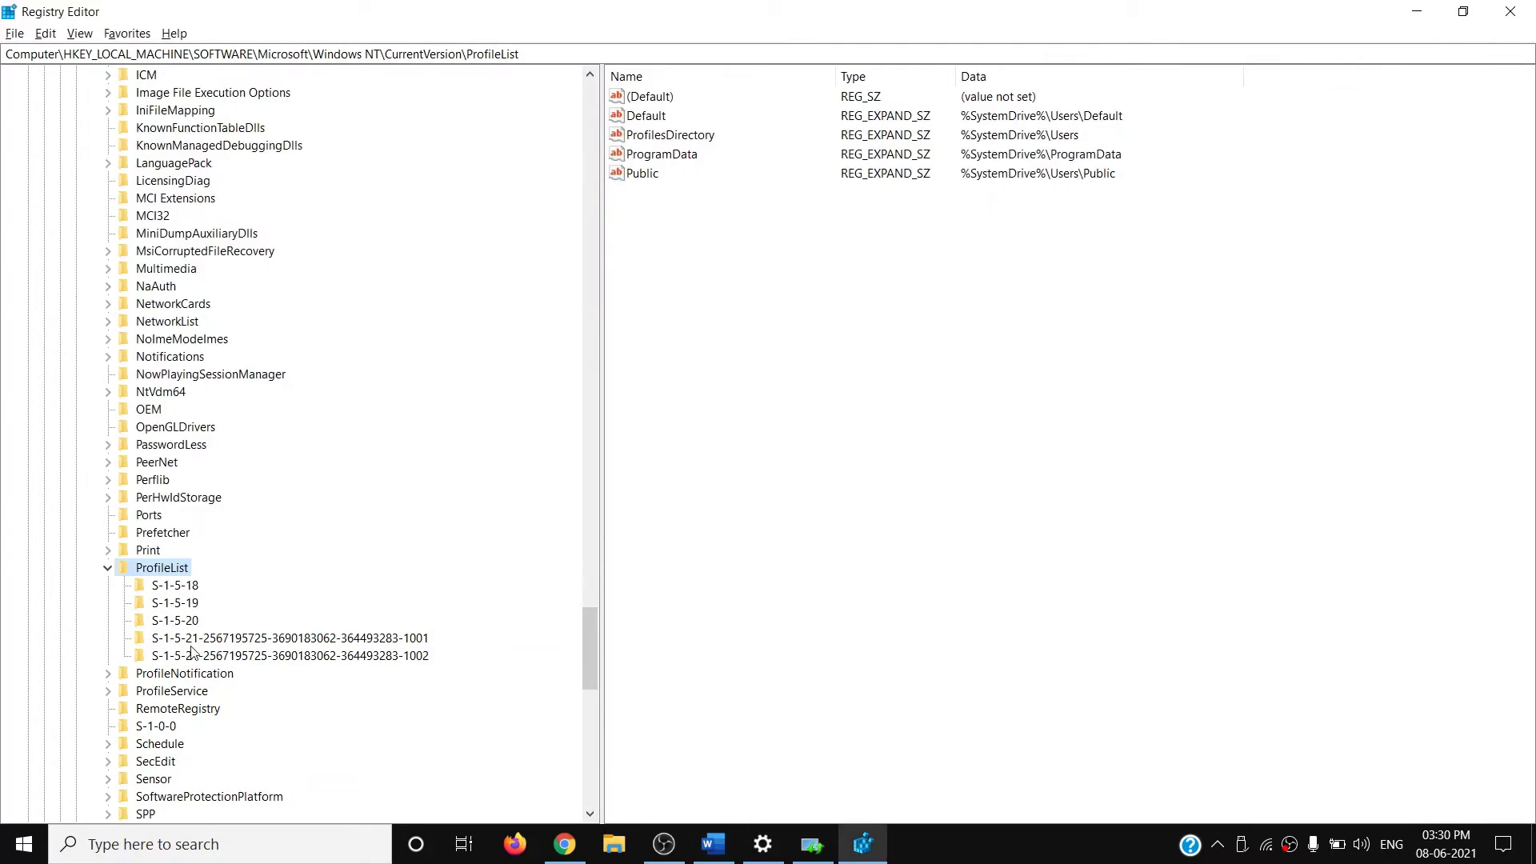
pyautogui.hotkey('alt', 'Tab')
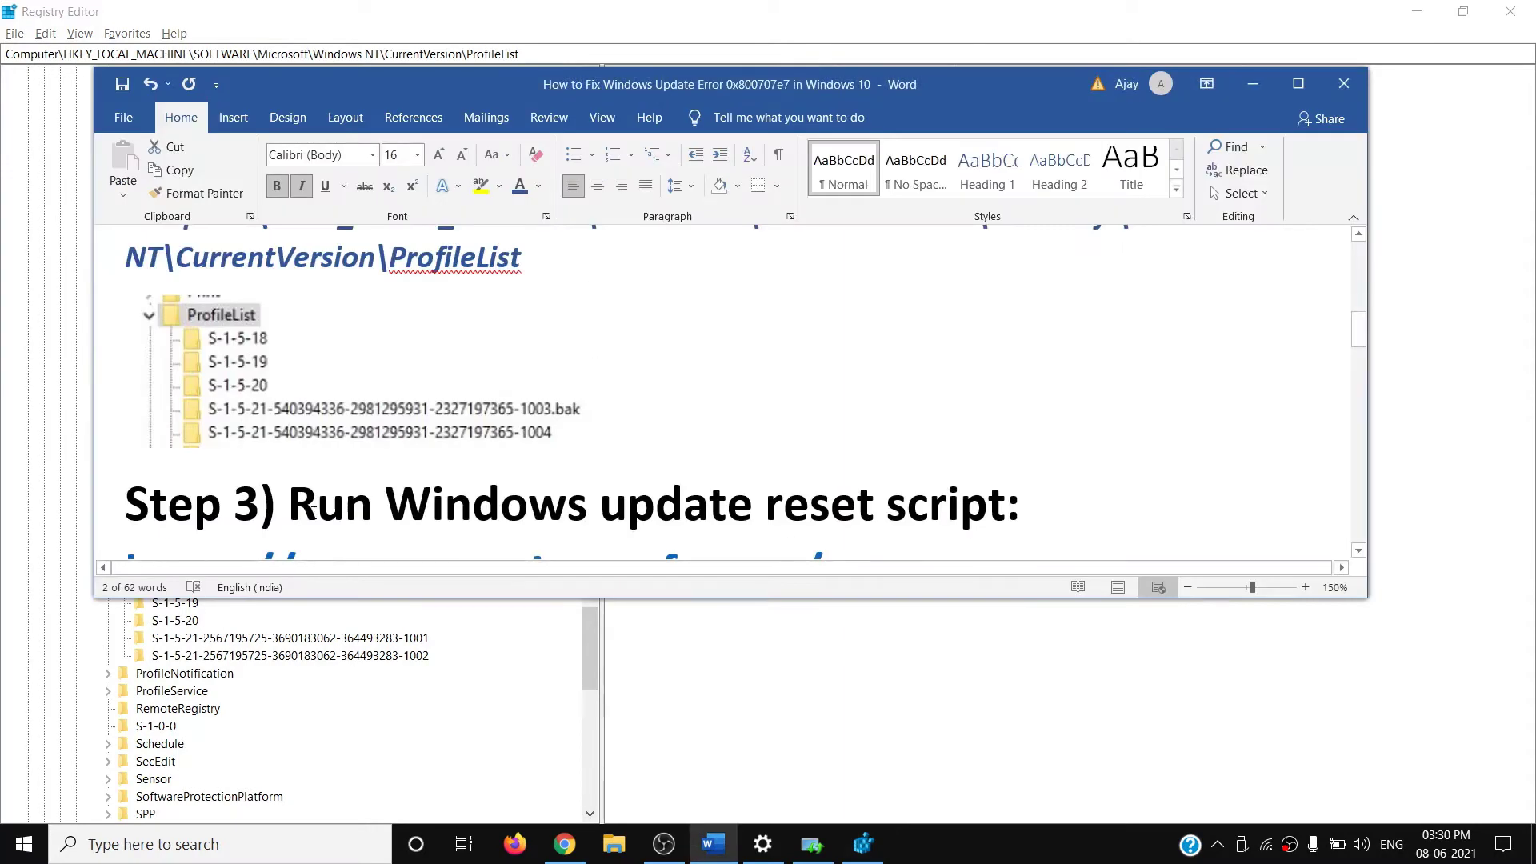
pyautogui.scroll(2, 312, 508)
pyautogui.hotkey('alt', 'Tab')
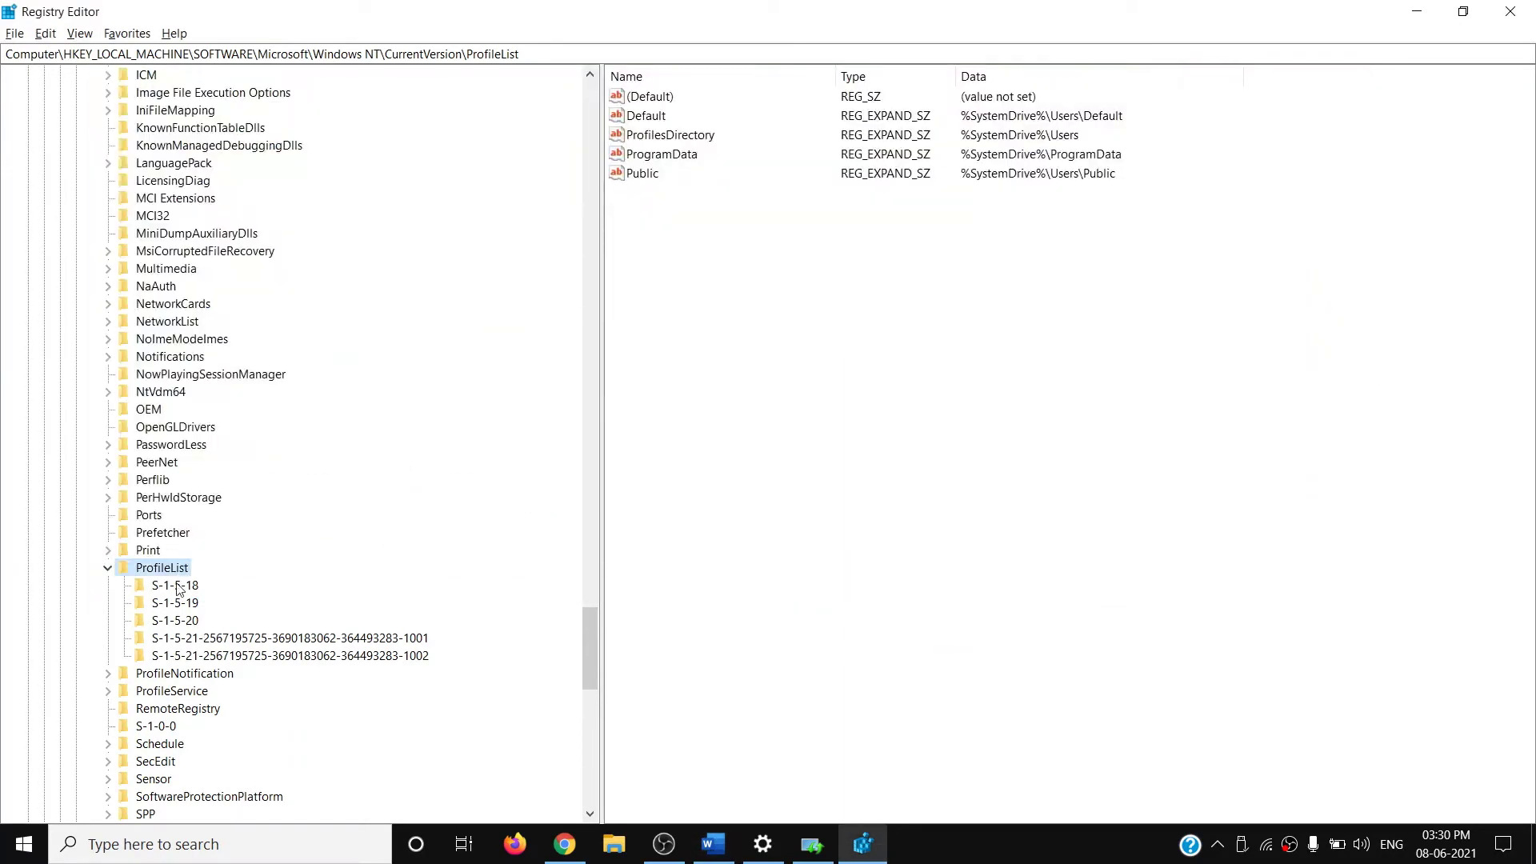
pyautogui.hotkey('alt', 'Tab')
pyautogui.rightClick(372, 644)
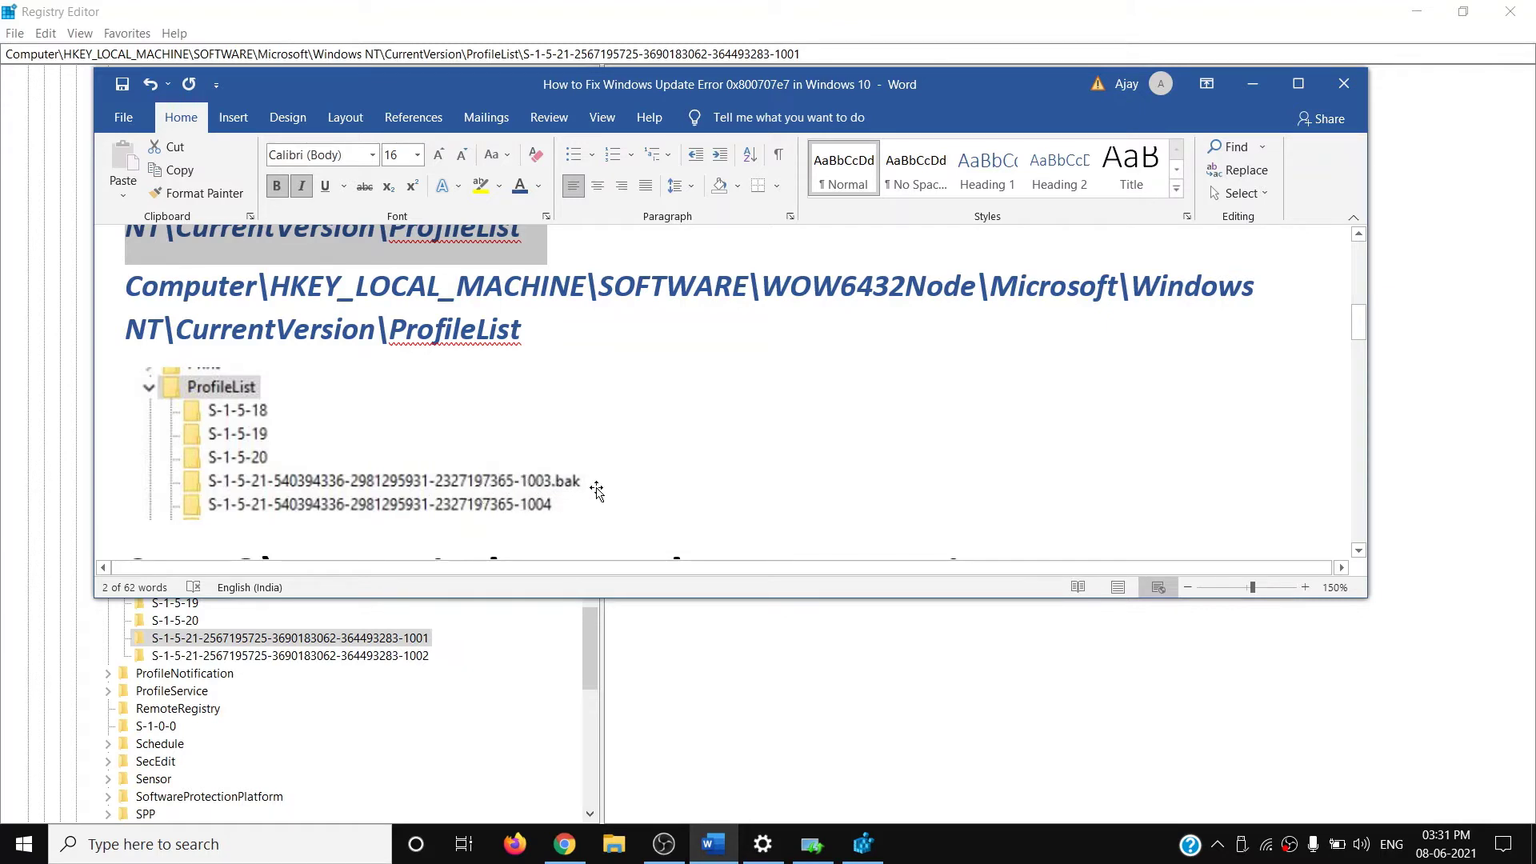
pyautogui.click(734, 683)
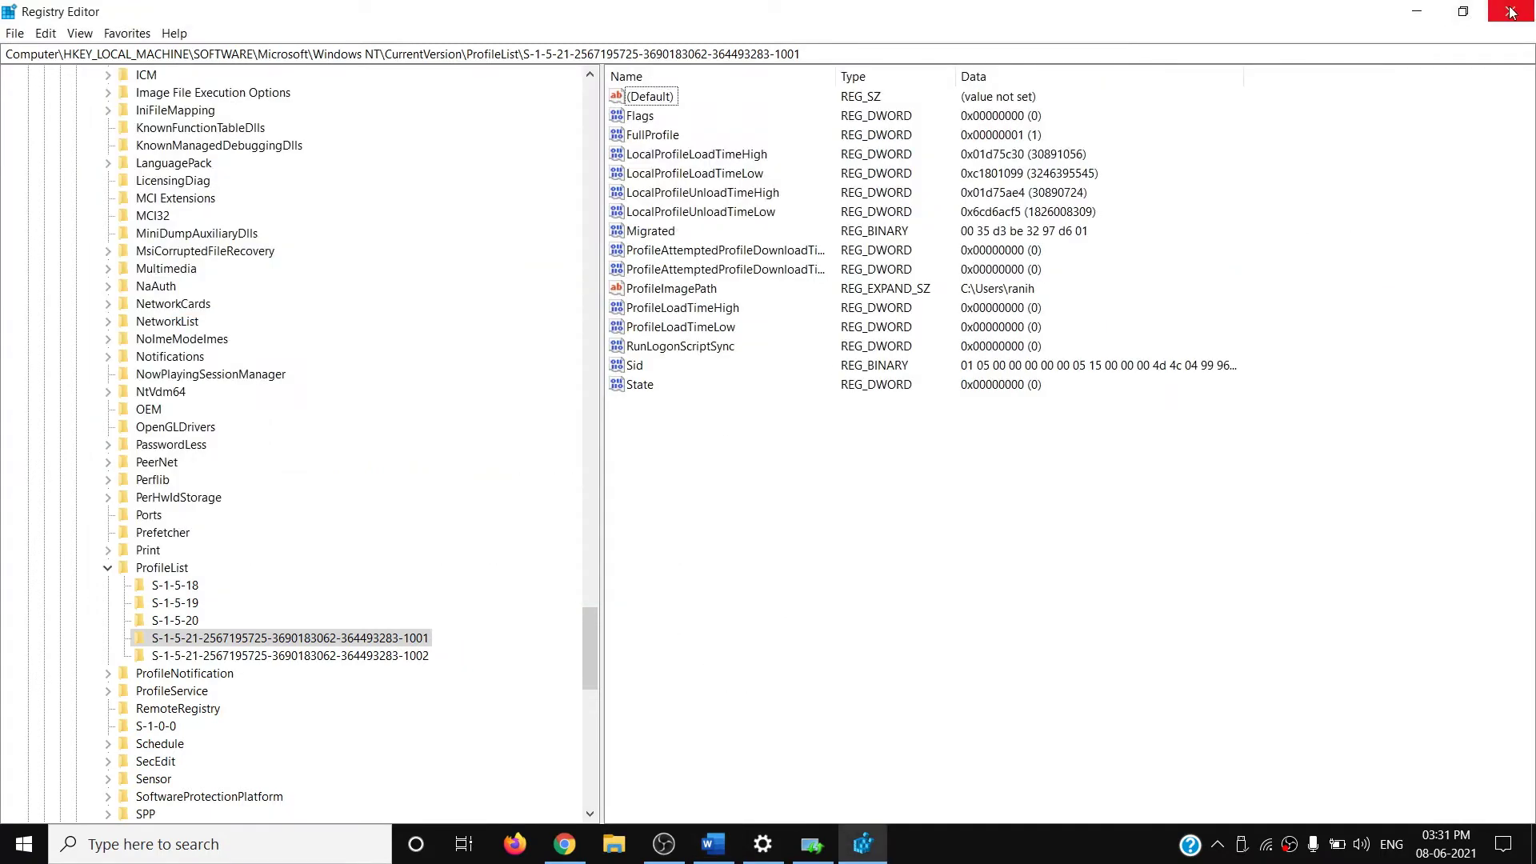
# Step: Show the computer's power options, including Restart, and dismiss them without choosing one
pyautogui.click(6, 847)
pyautogui.click(64, 801)
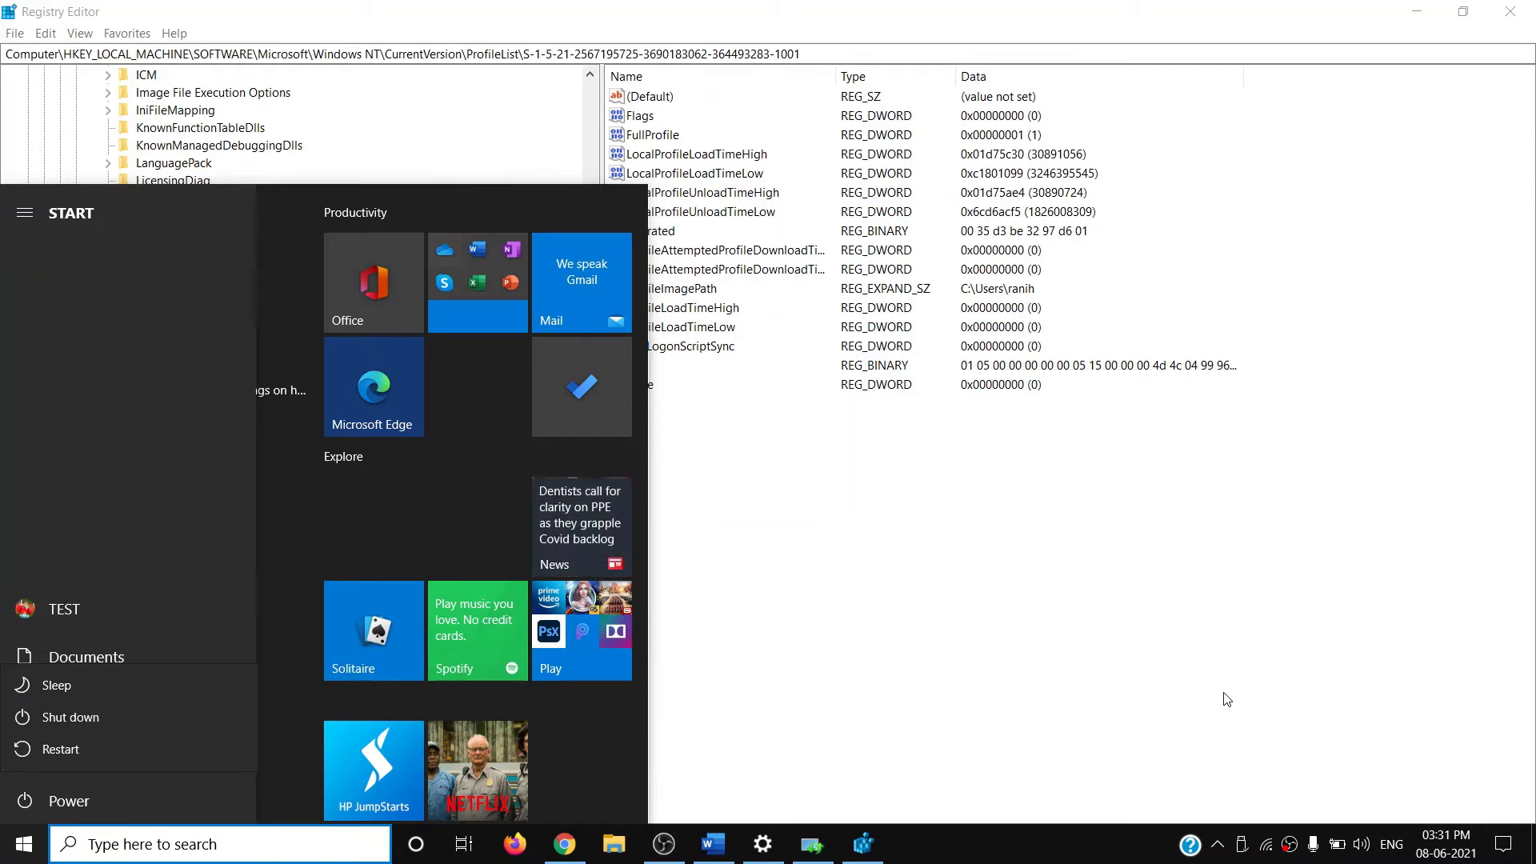
pyautogui.press('Escape')
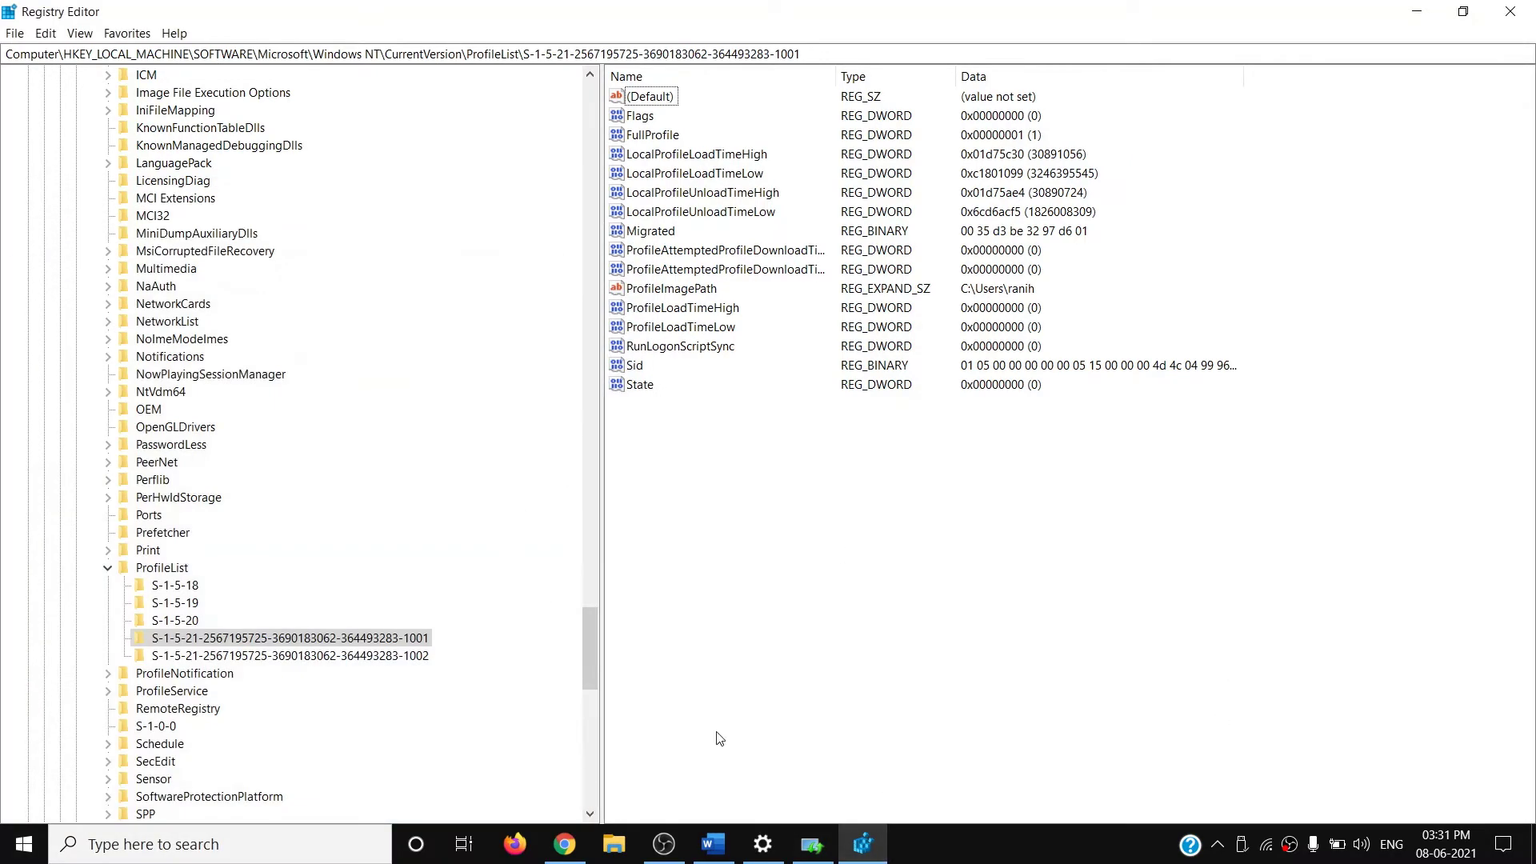
# Step: Highlight the second ProfileList path, the one containing WOW6432Node, in the Word notes and return to Registry Editor
pyautogui.click(713, 844)
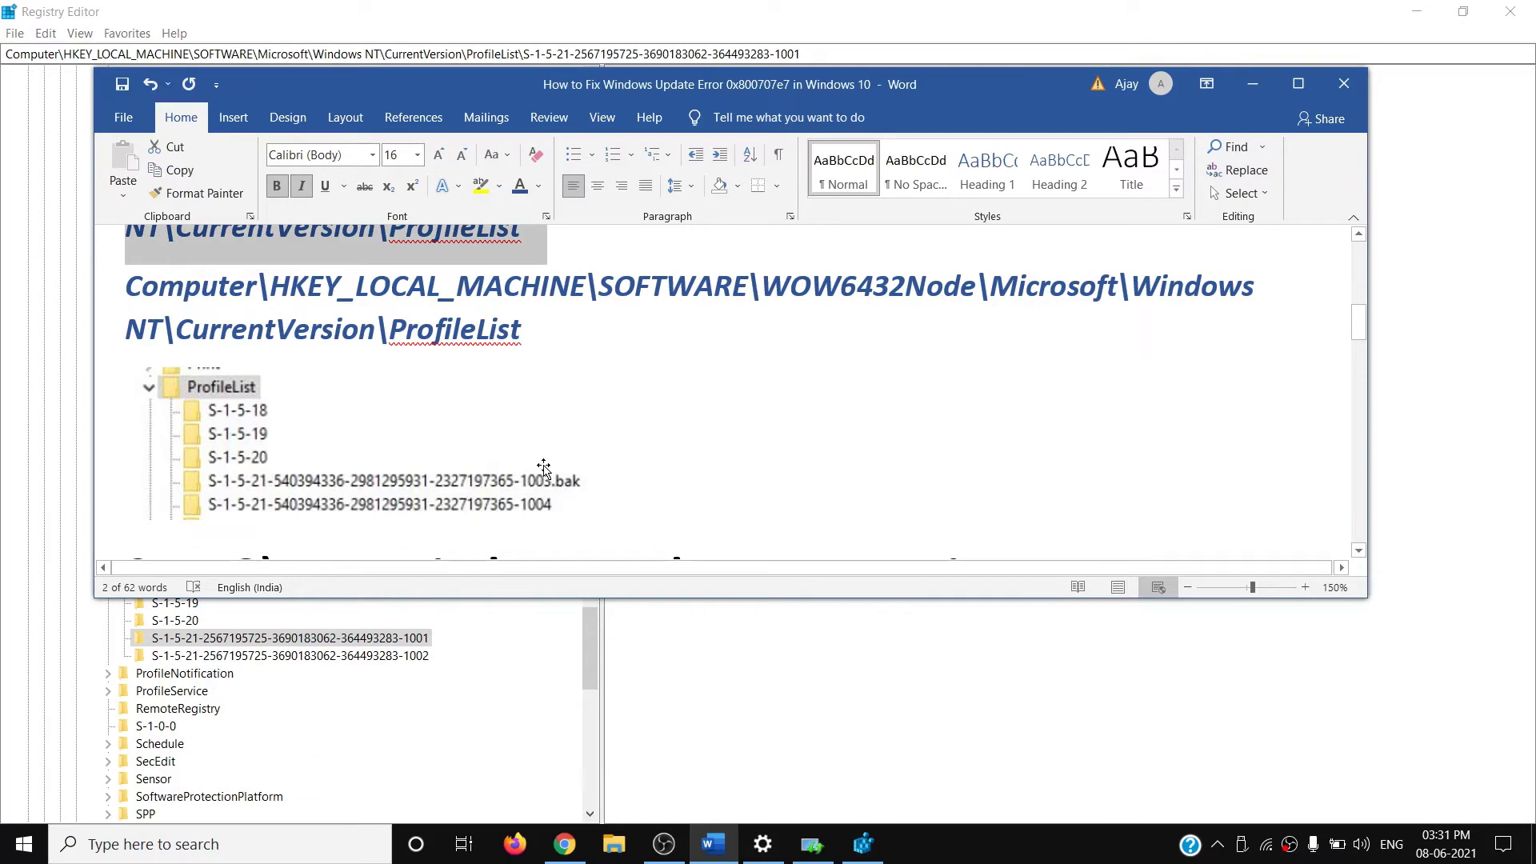
pyautogui.scroll(1, 542, 456)
pyautogui.moveTo(123, 355); pyautogui.dragTo(1254, 362)
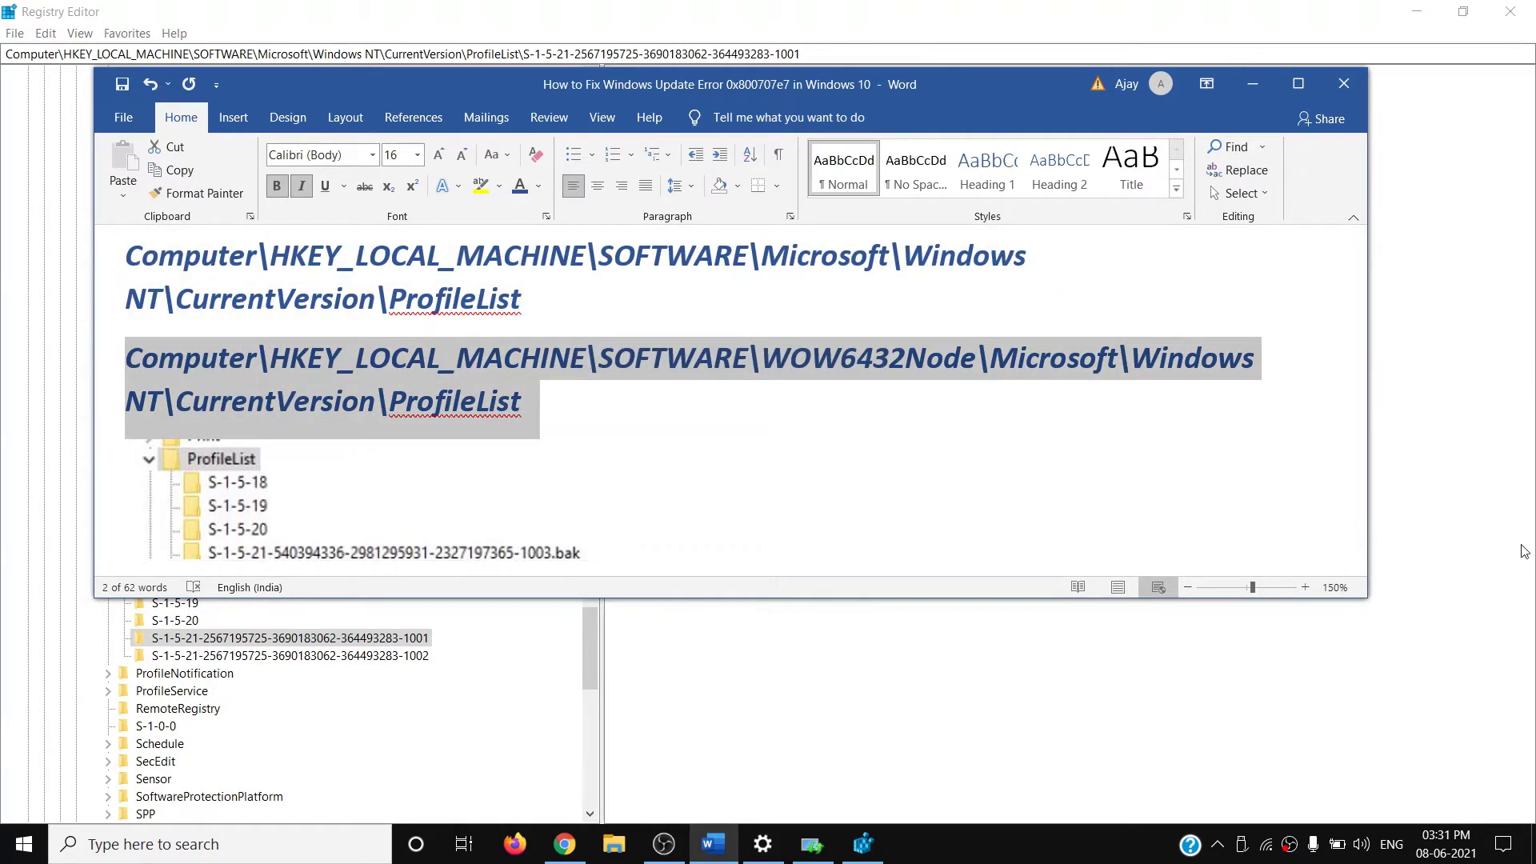
pyautogui.click(1498, 634)
# Step: Collapse the ProfileList, Microsoft, SOFTWARE and HKEY_LOCAL_MACHINE keys in the registry tree
pyautogui.click(108, 568)
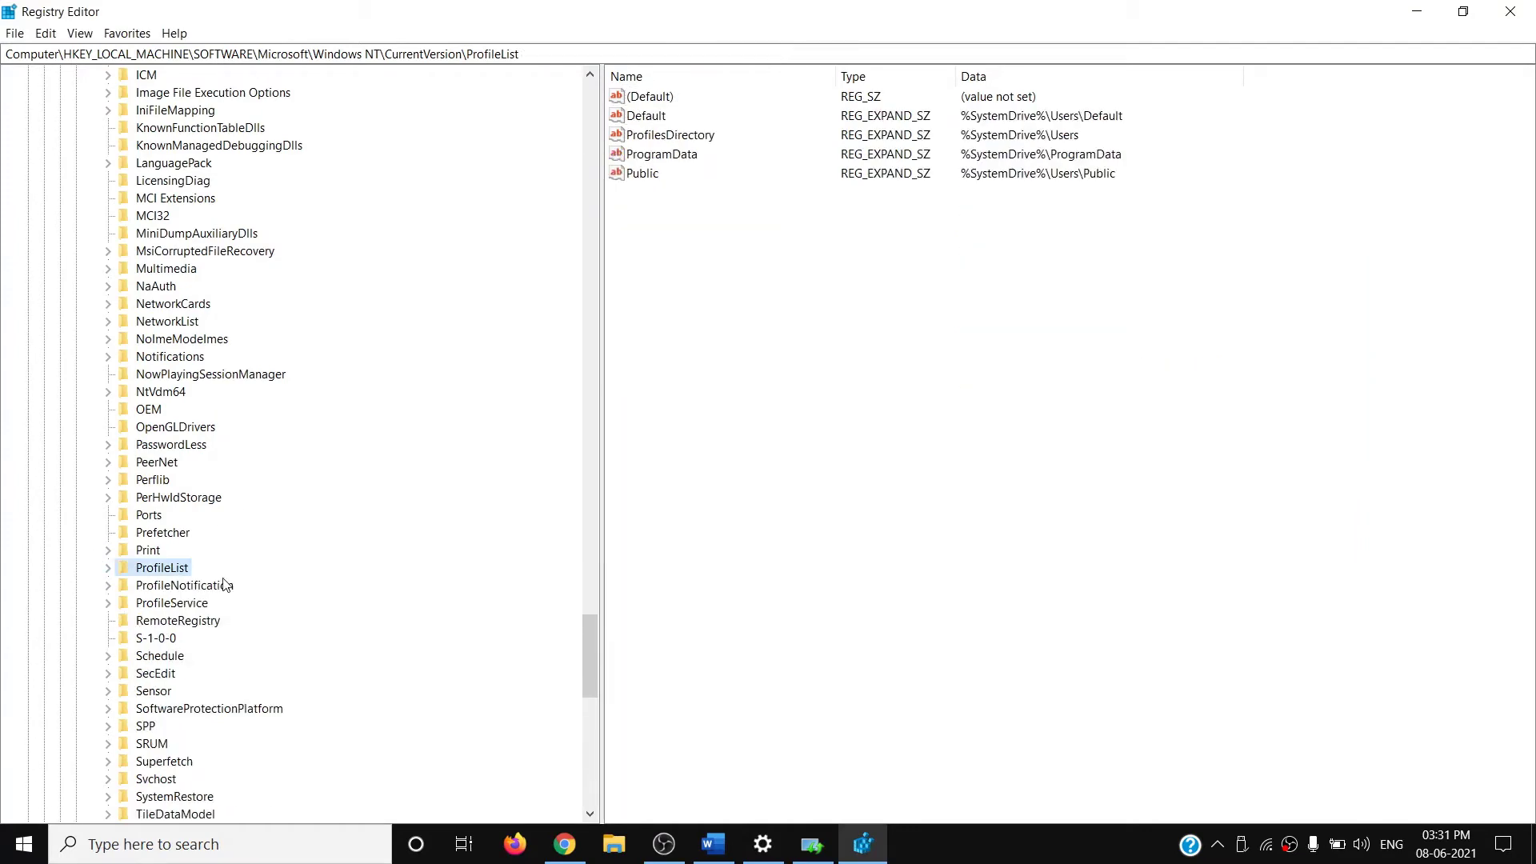
pyautogui.moveTo(594, 664); pyautogui.dragTo(589, 138)
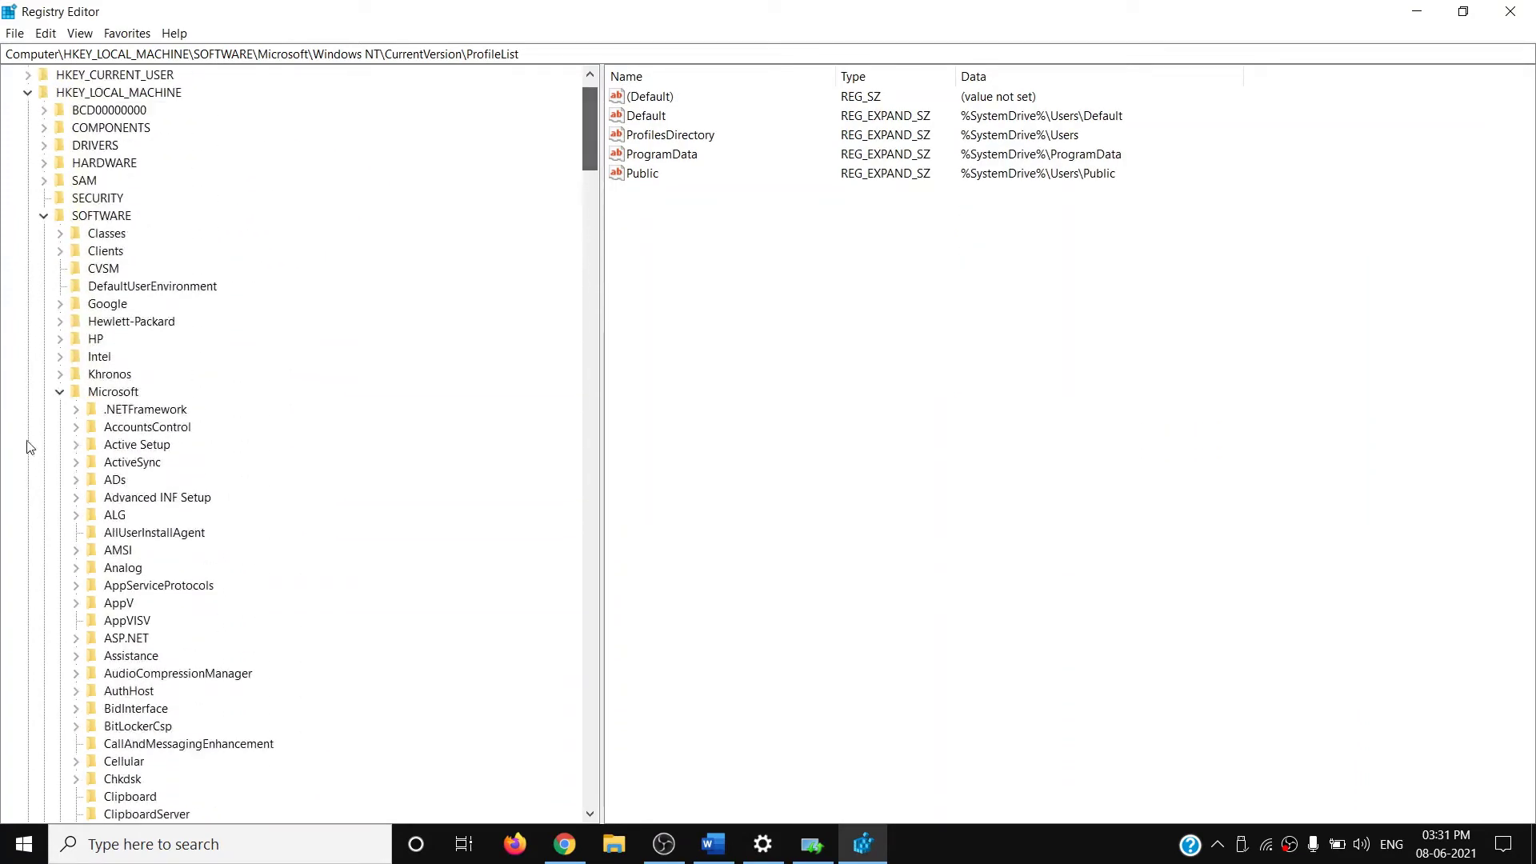
pyautogui.click(59, 391)
pyautogui.click(43, 251)
pyautogui.click(28, 128)
pyautogui.click(28, 128)
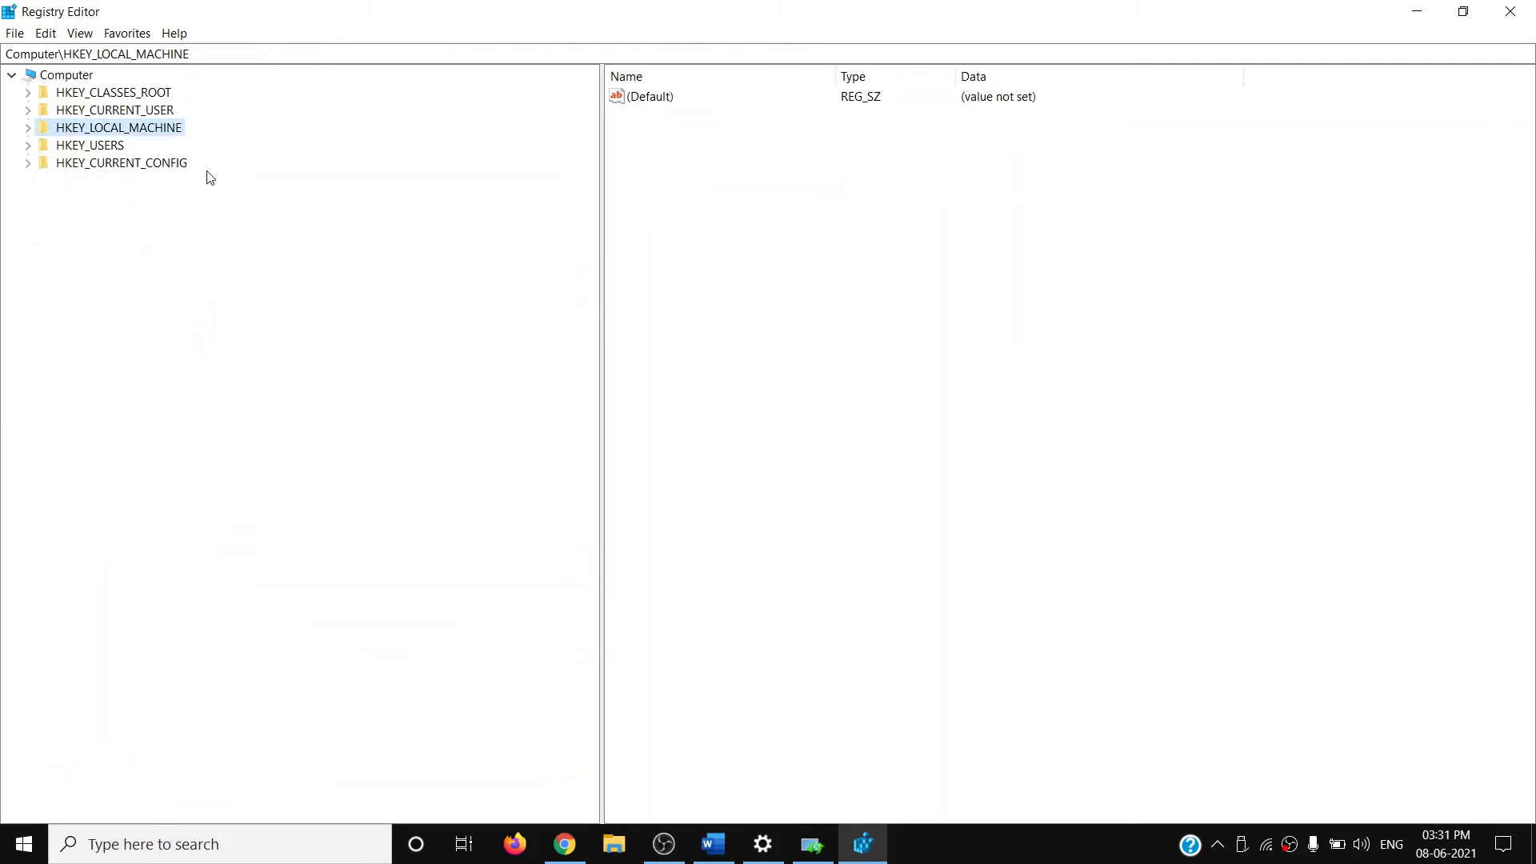
# Step: Expand HKEY_LOCAL_MACHINE and its SOFTWARE key again, checking them against the second path in the Word notes
pyautogui.hotkey('alt', 'Tab')
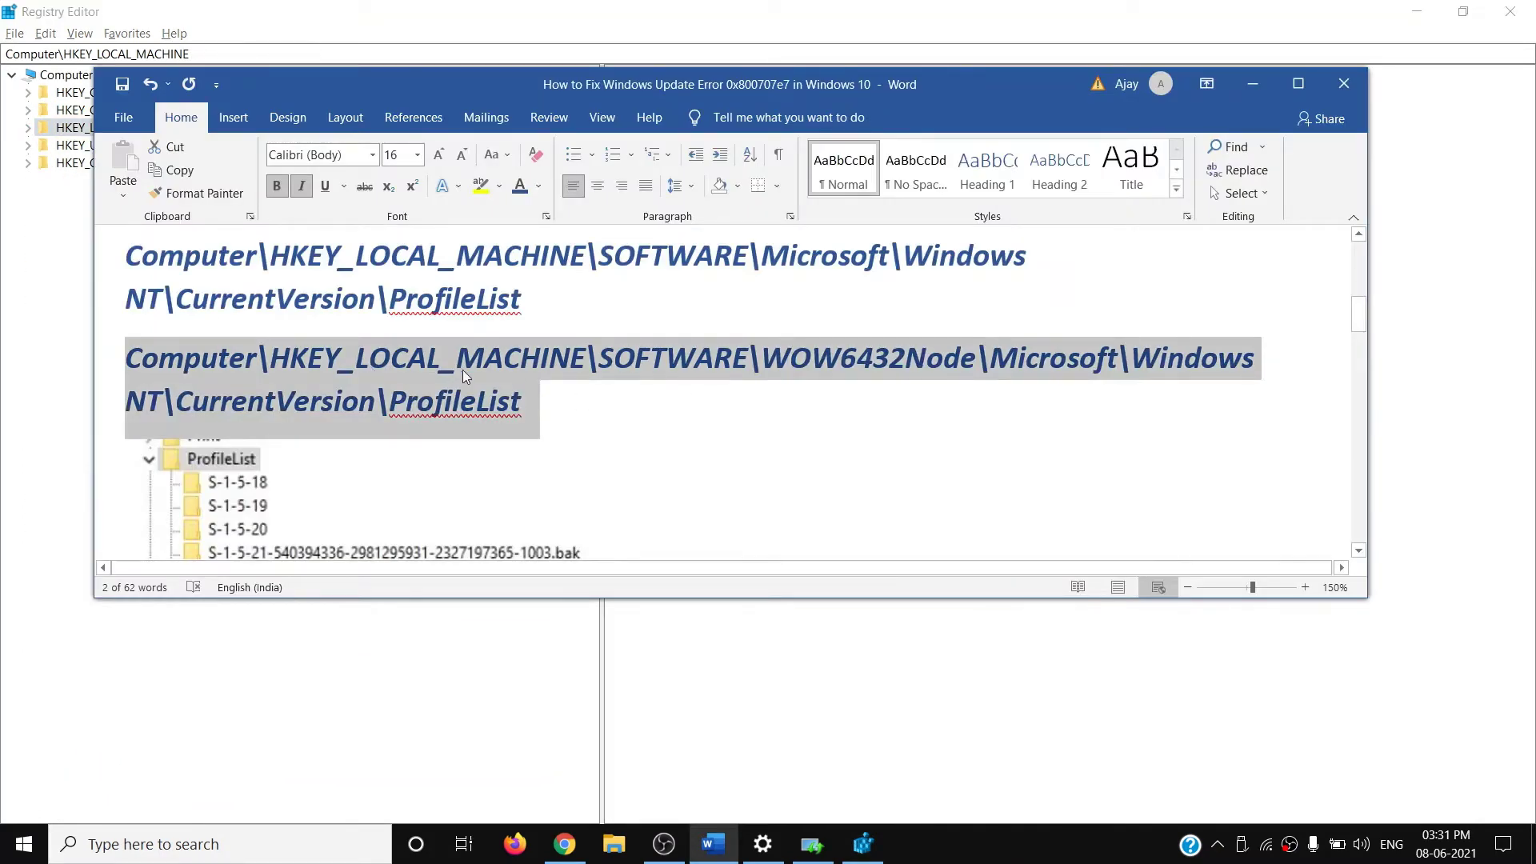
pyautogui.hotkey('alt', 'Tab')
pyautogui.click(30, 128)
pyautogui.hotkey('alt', 'Tab')
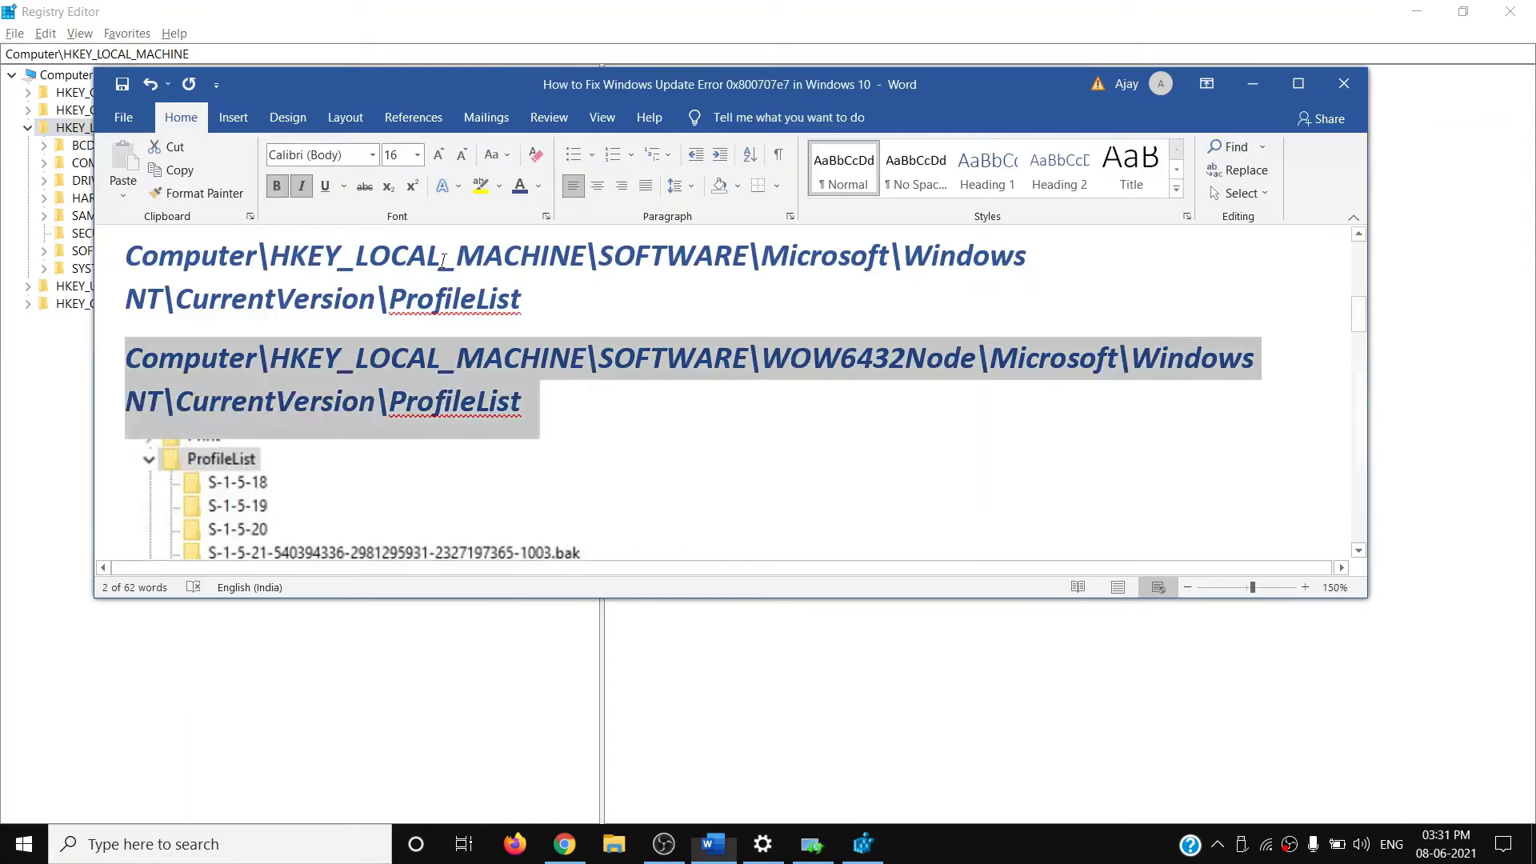
pyautogui.hotkey('alt', 'Tab')
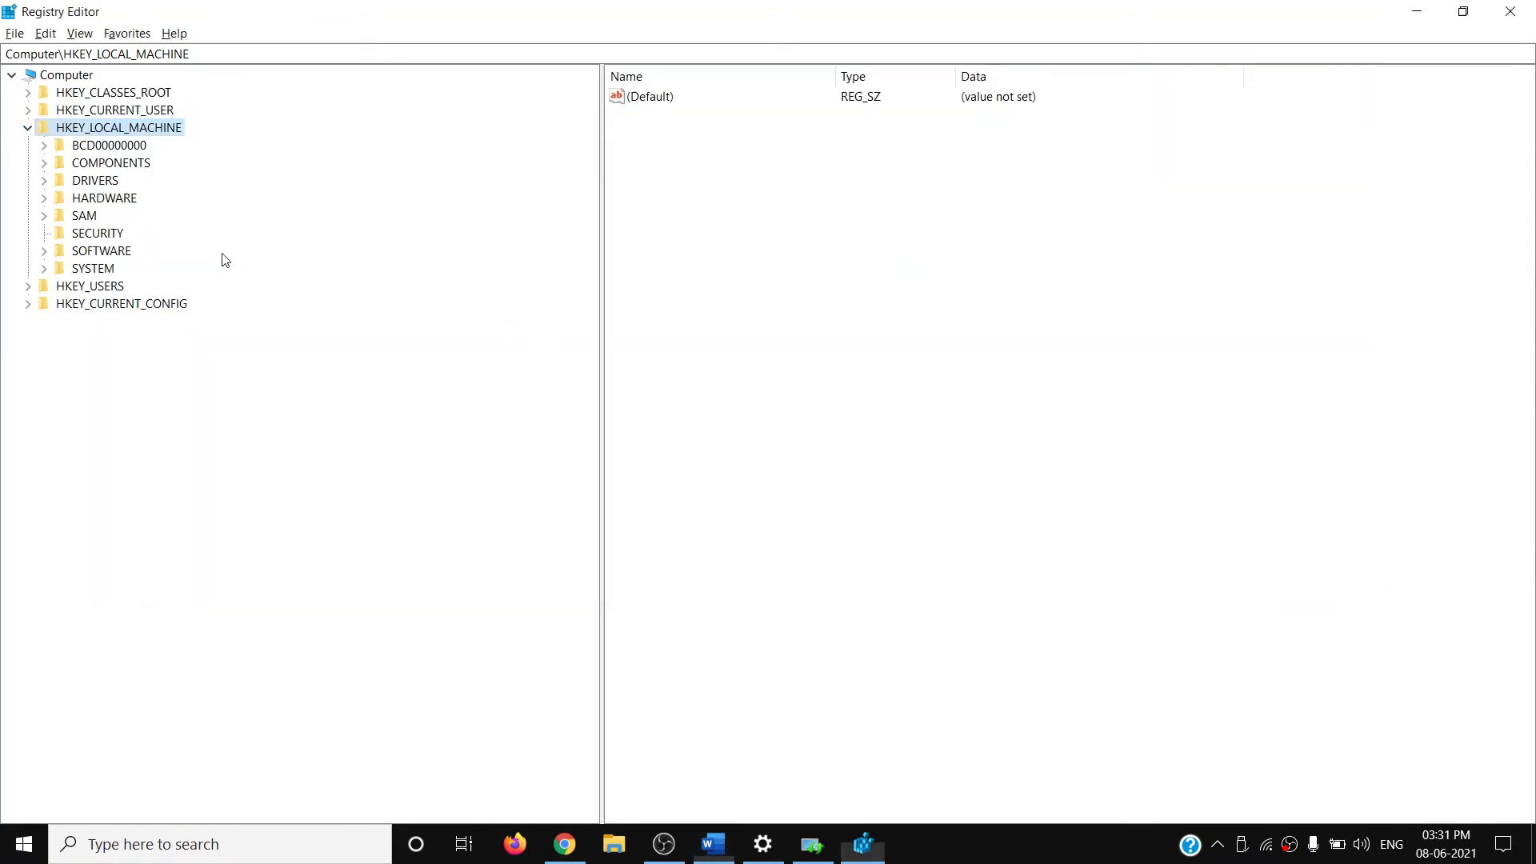
pyautogui.click(45, 251)
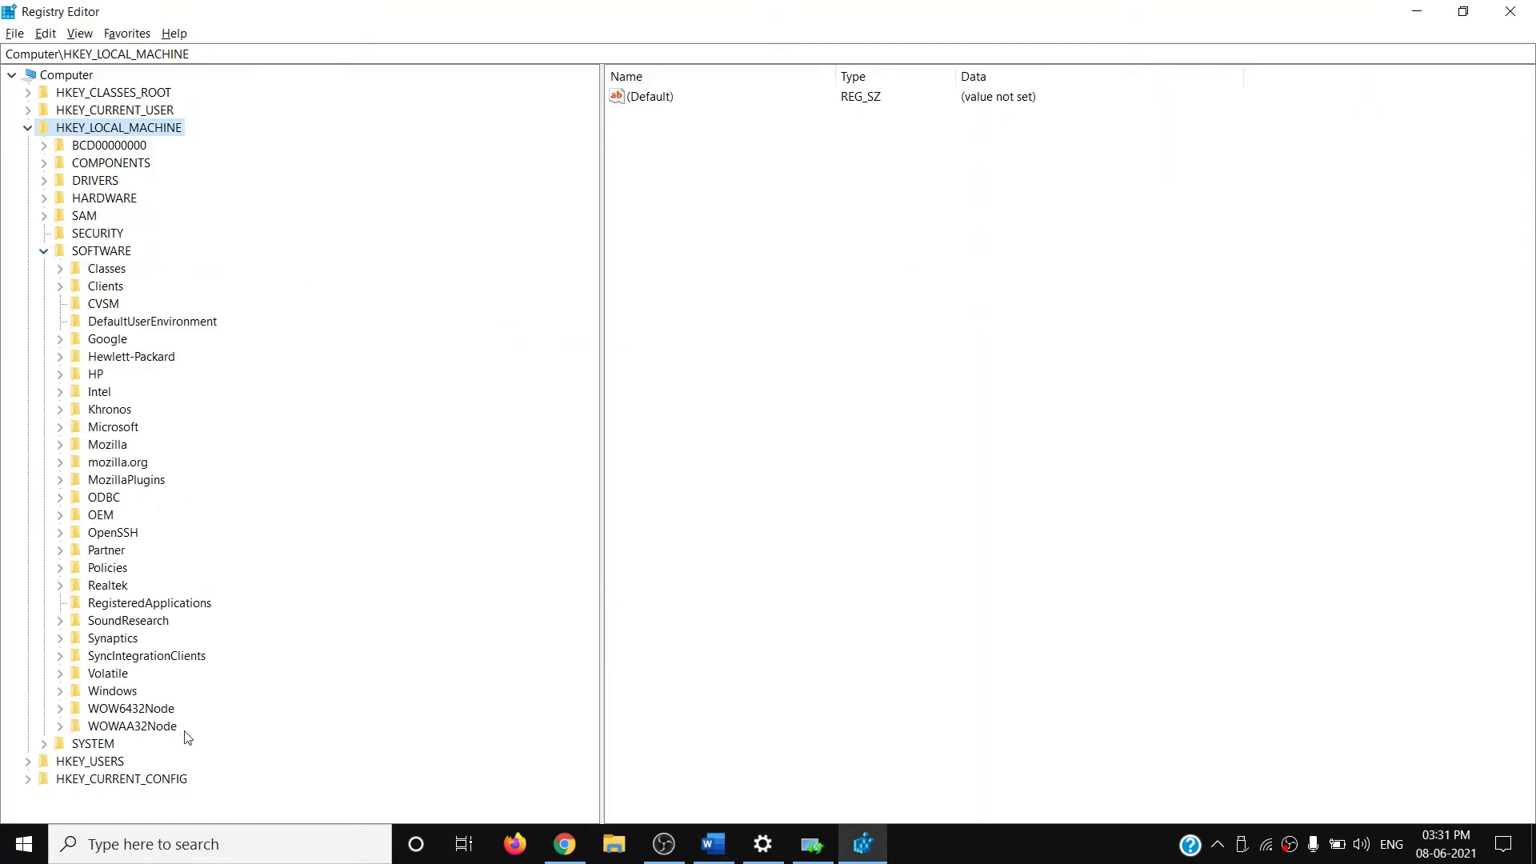
# Step: Select the WOW6432Node key under SOFTWARE, check the path in the Word notes and expand the key
pyautogui.click(126, 710)
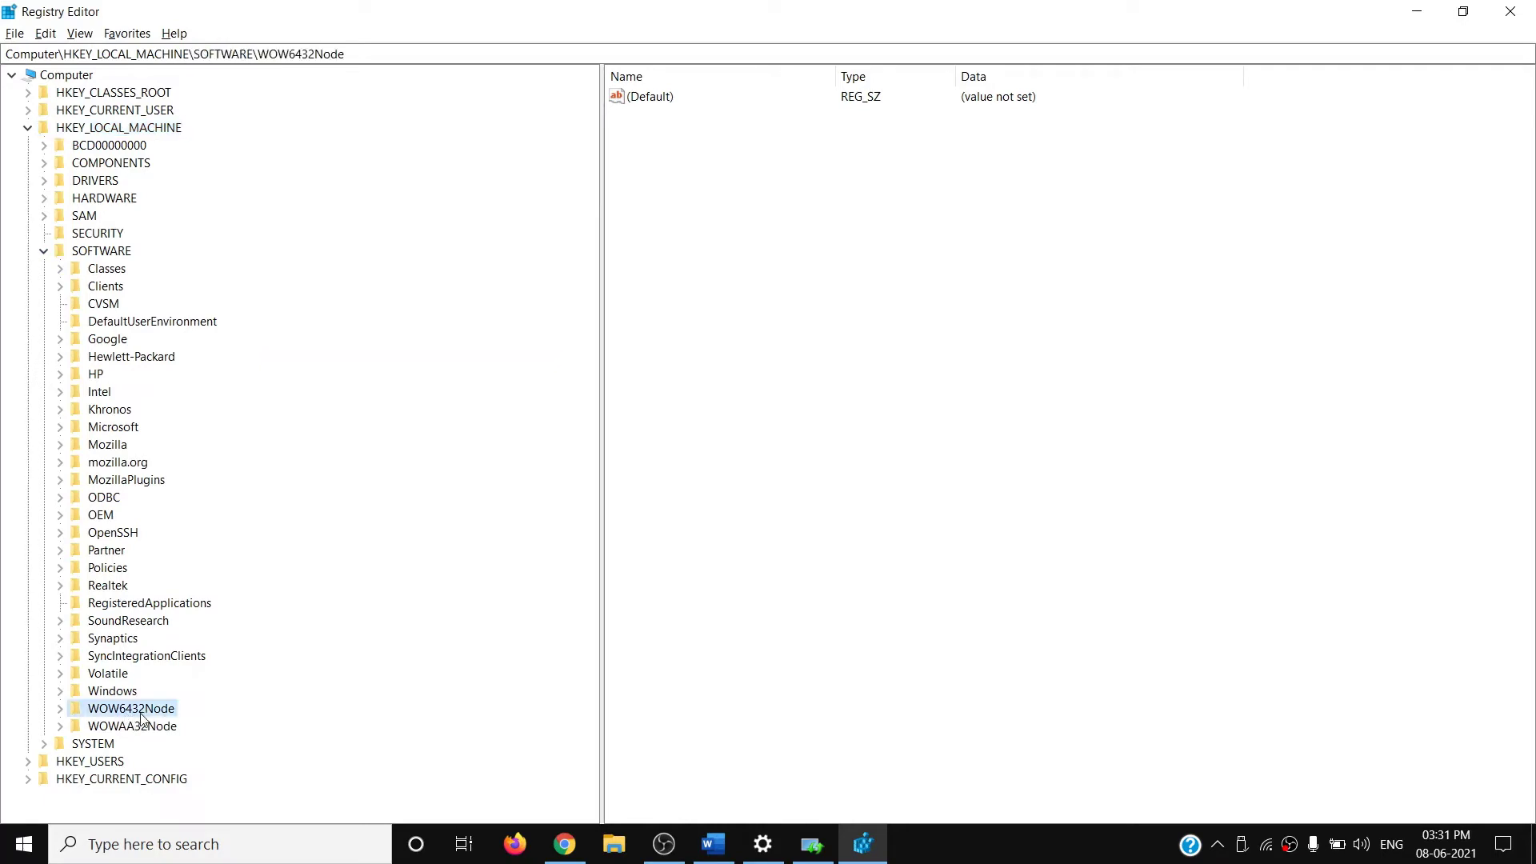
pyautogui.hotkey('alt', 'Tab')
pyautogui.tripleClick(926, 431)
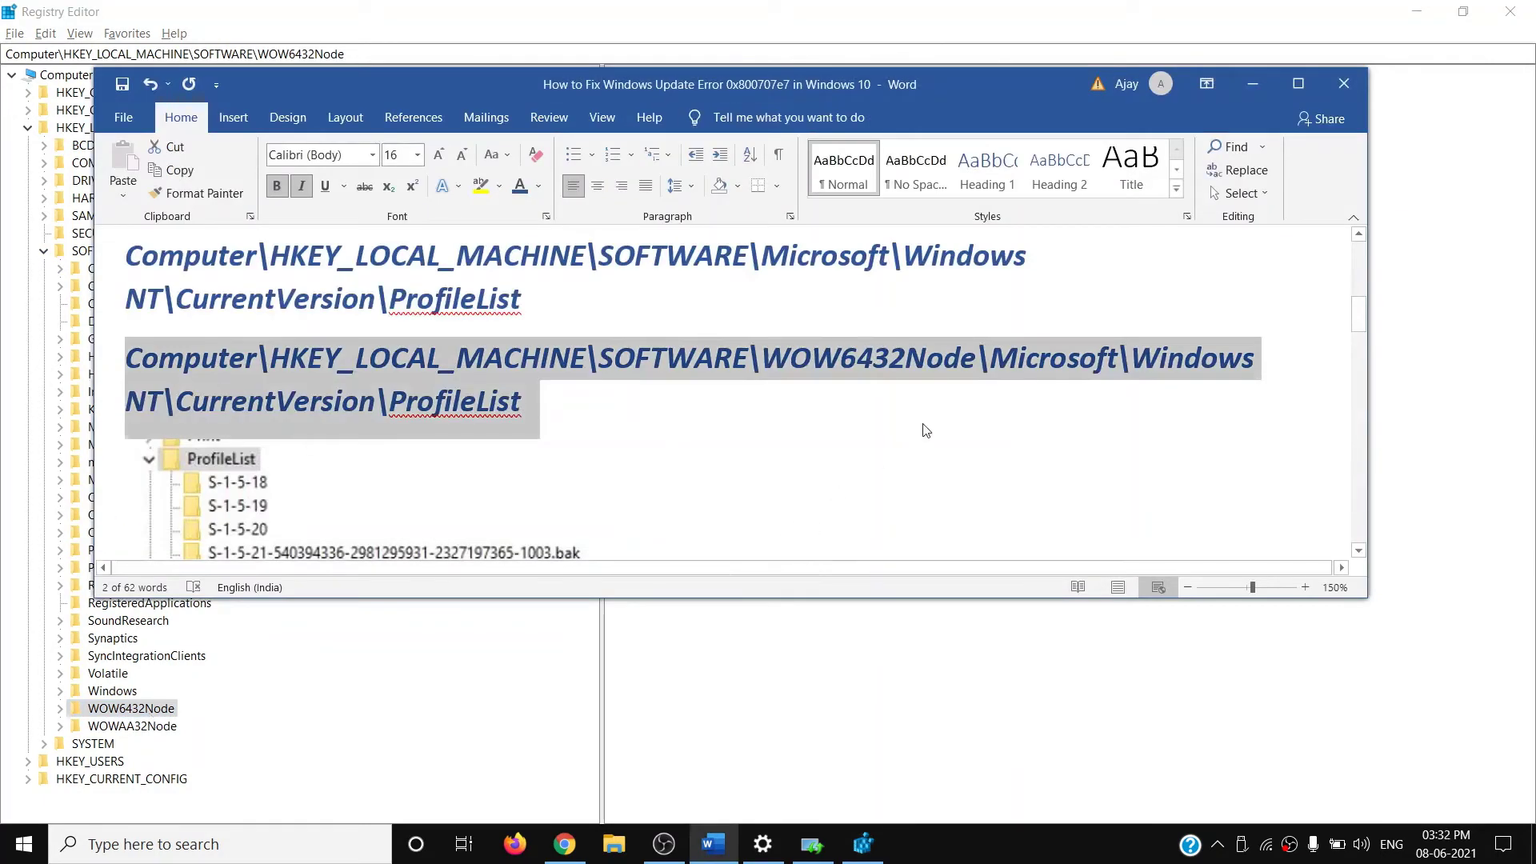
pyautogui.hotkey('alt', 'Tab')
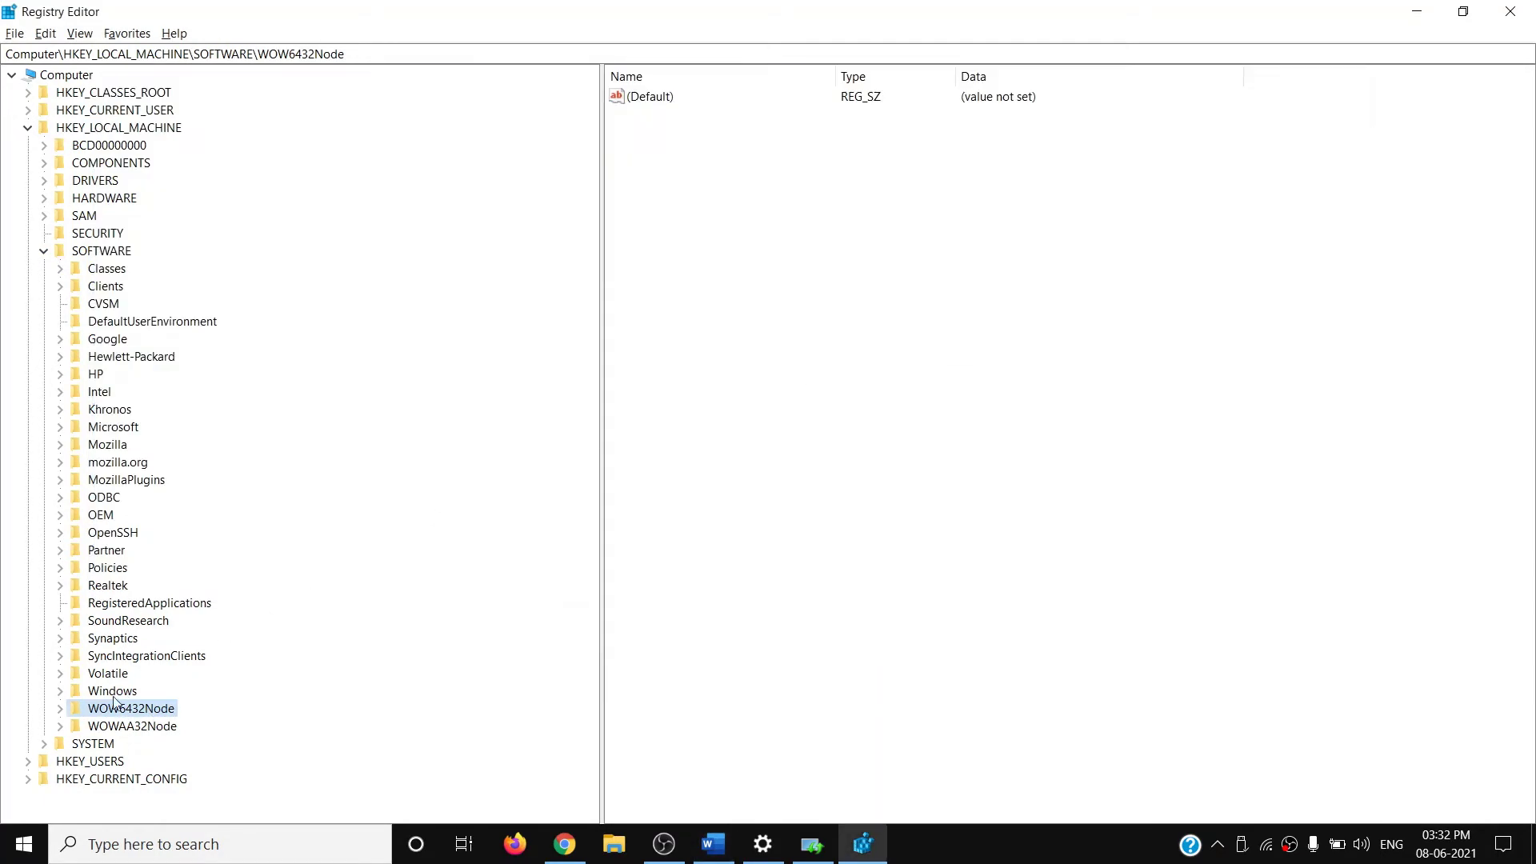
pyautogui.click(60, 710)
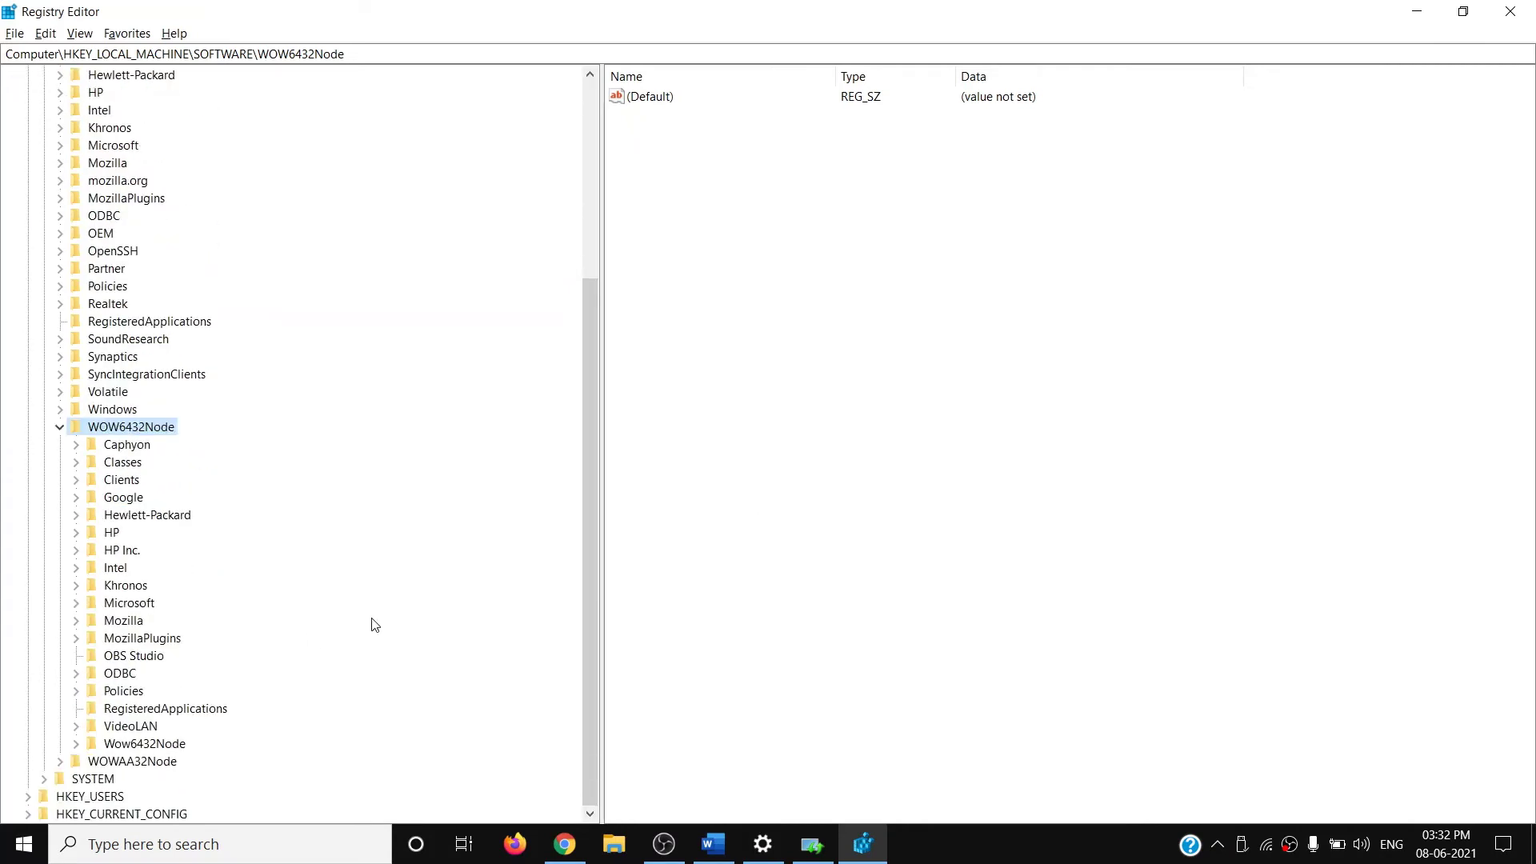
# Step: Check the next part of the path in the Word notes and expand the Microsoft key under WOW6432Node
pyautogui.hotkey('alt', 'Tab')
pyautogui.hotkey('alt', 'Tab')
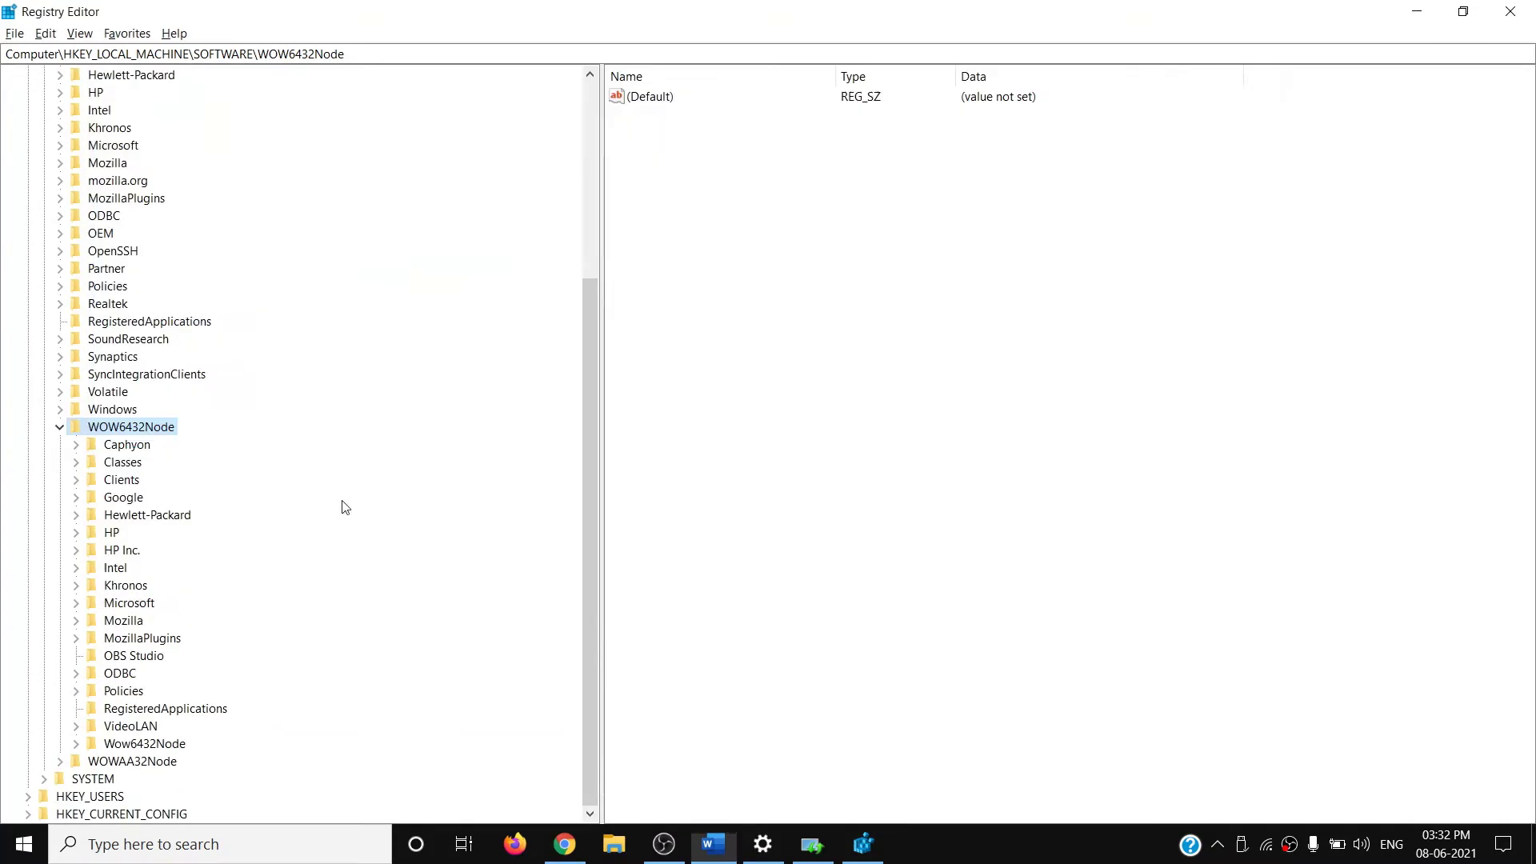
pyautogui.click(122, 601)
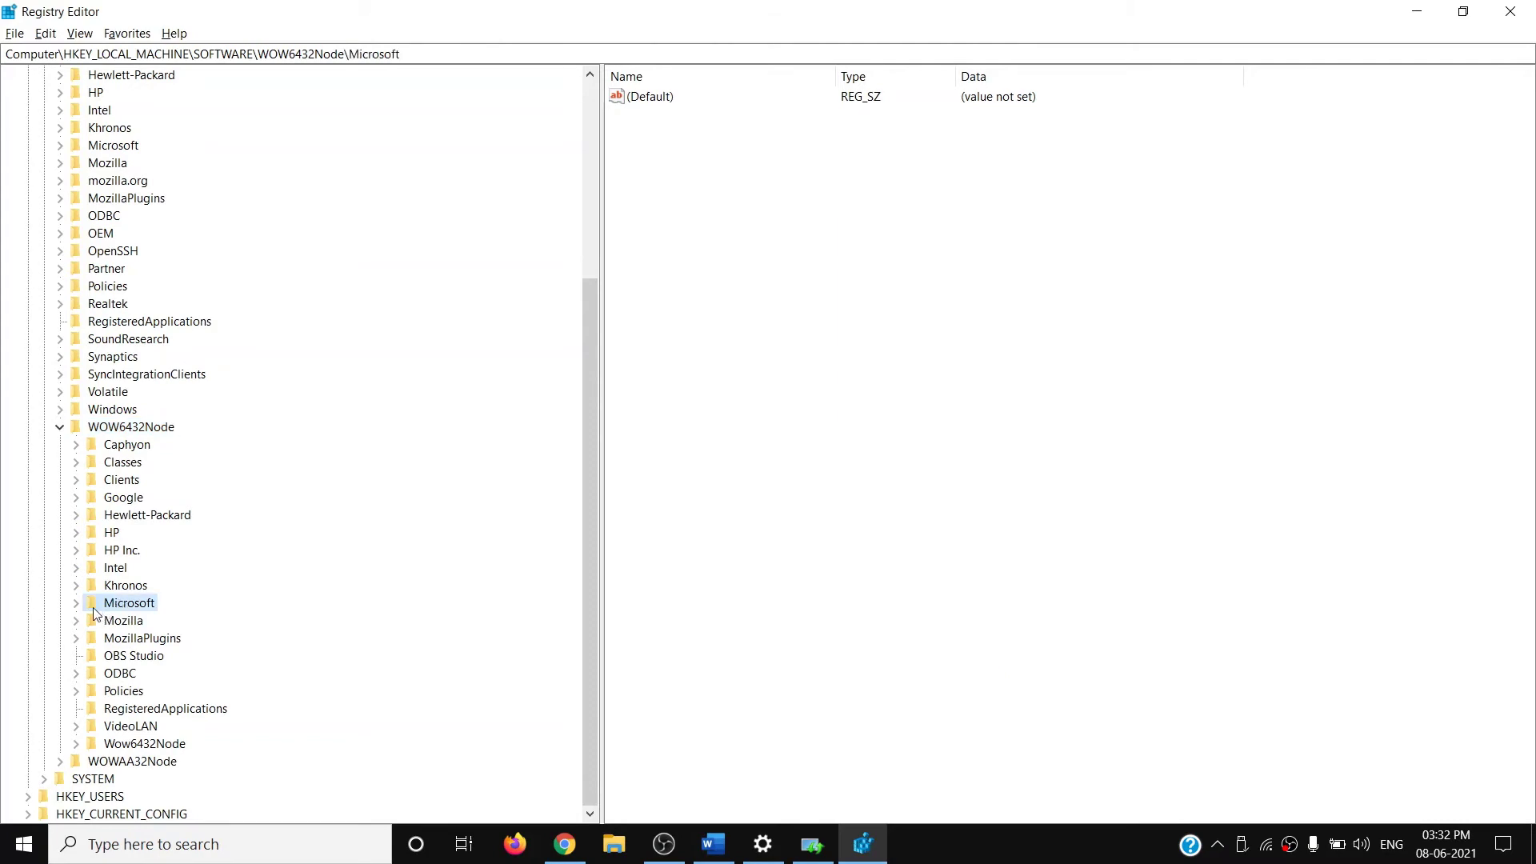
pyautogui.click(76, 603)
pyautogui.scroll(-5, 174, 612)
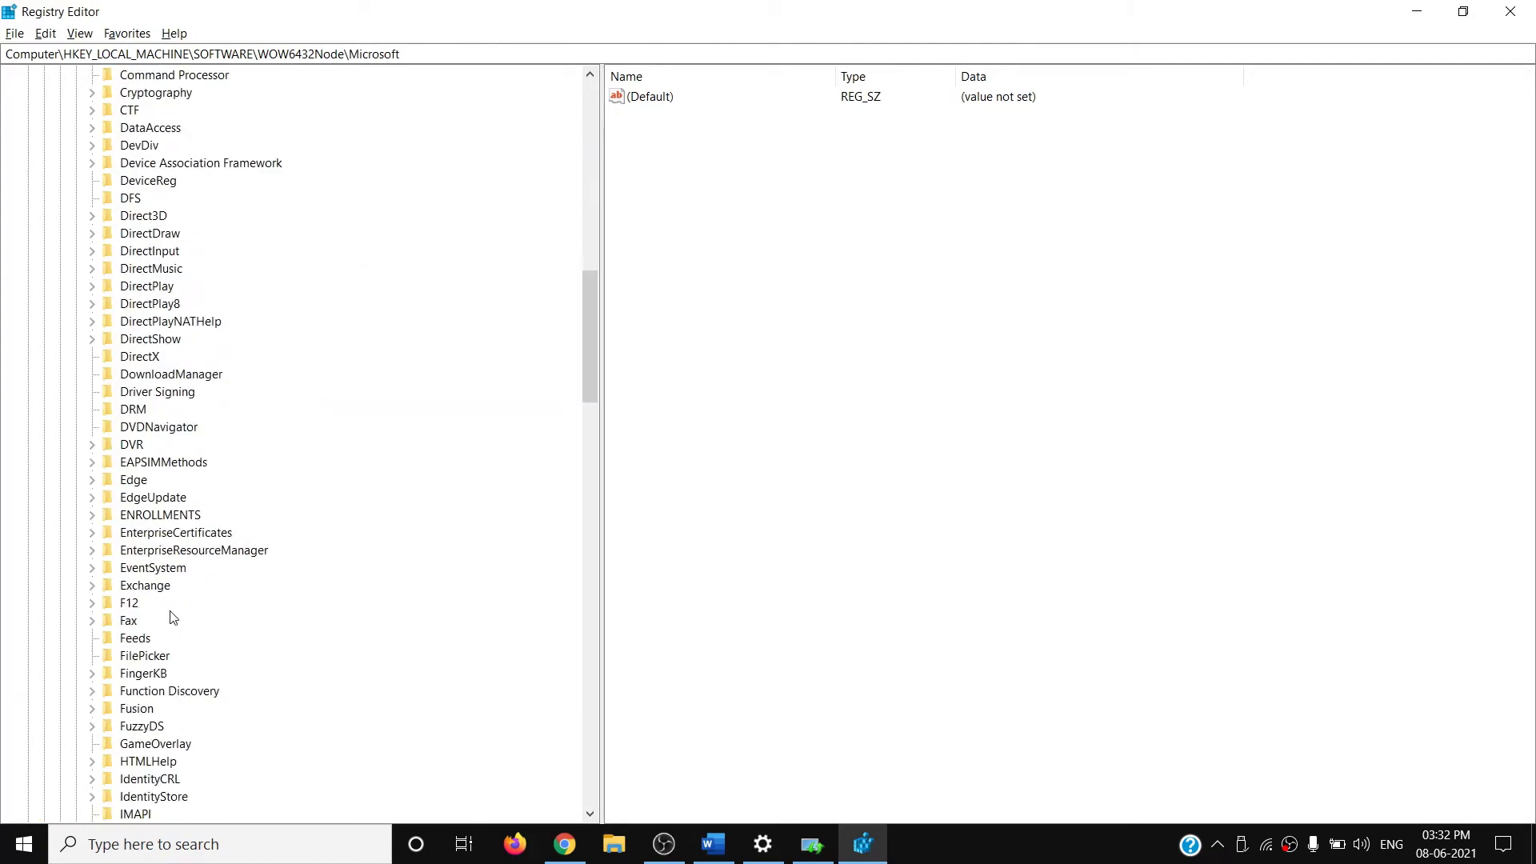
# Step: Recheck the Word notes, then expand Windows NT under WOW6432Node\Microsoft and its CurrentVersion key
pyautogui.hotkey('alt', 'Tab')
pyautogui.hotkey('alt', 'Tab')
pyautogui.scroll(-20, 202, 704)
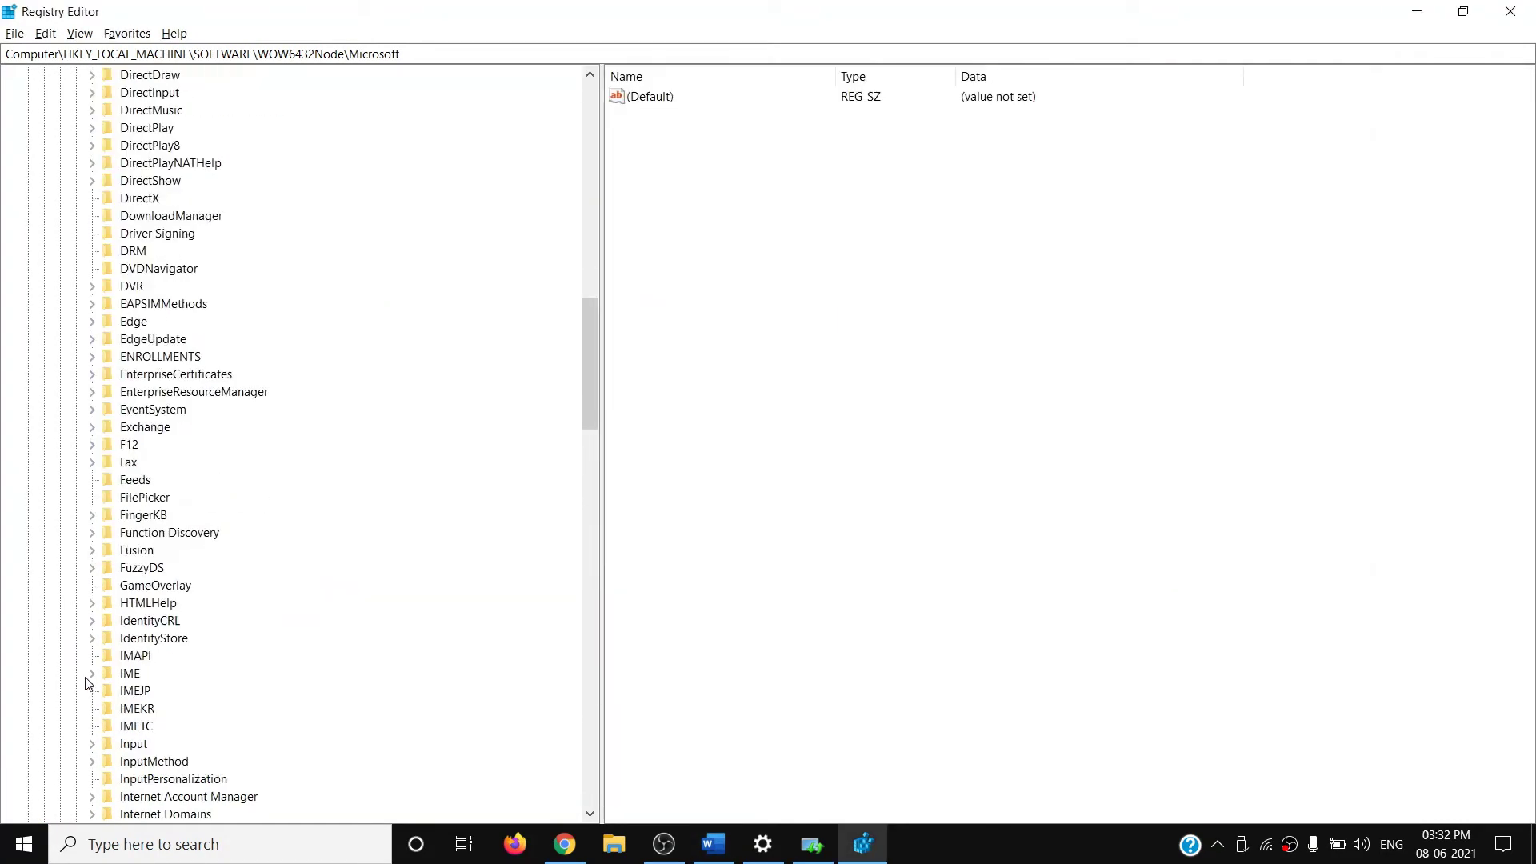
pyautogui.scroll(-13, 205, 698)
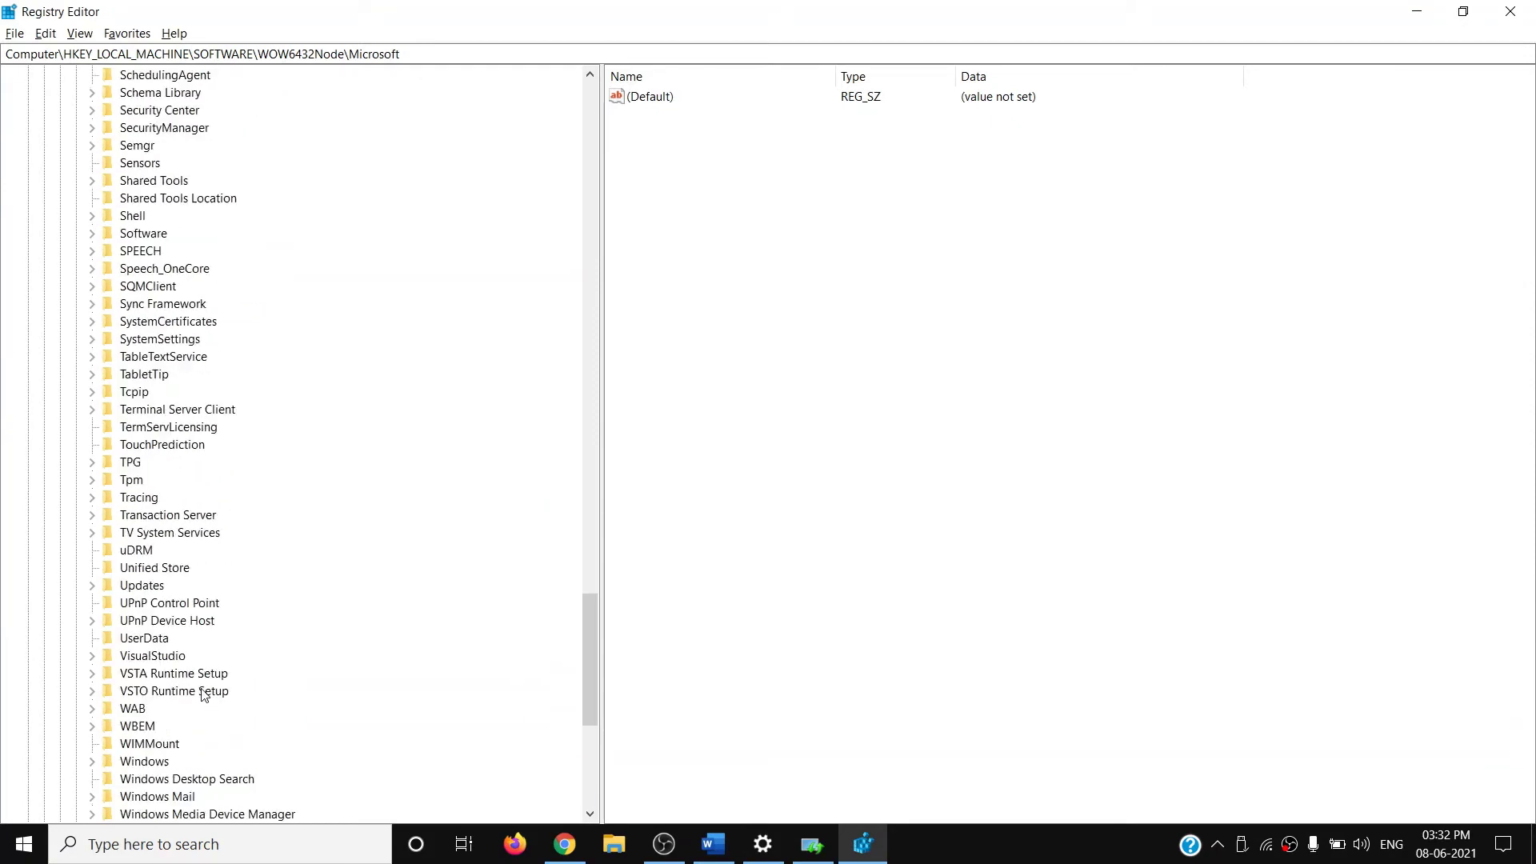
pyautogui.click(175, 623)
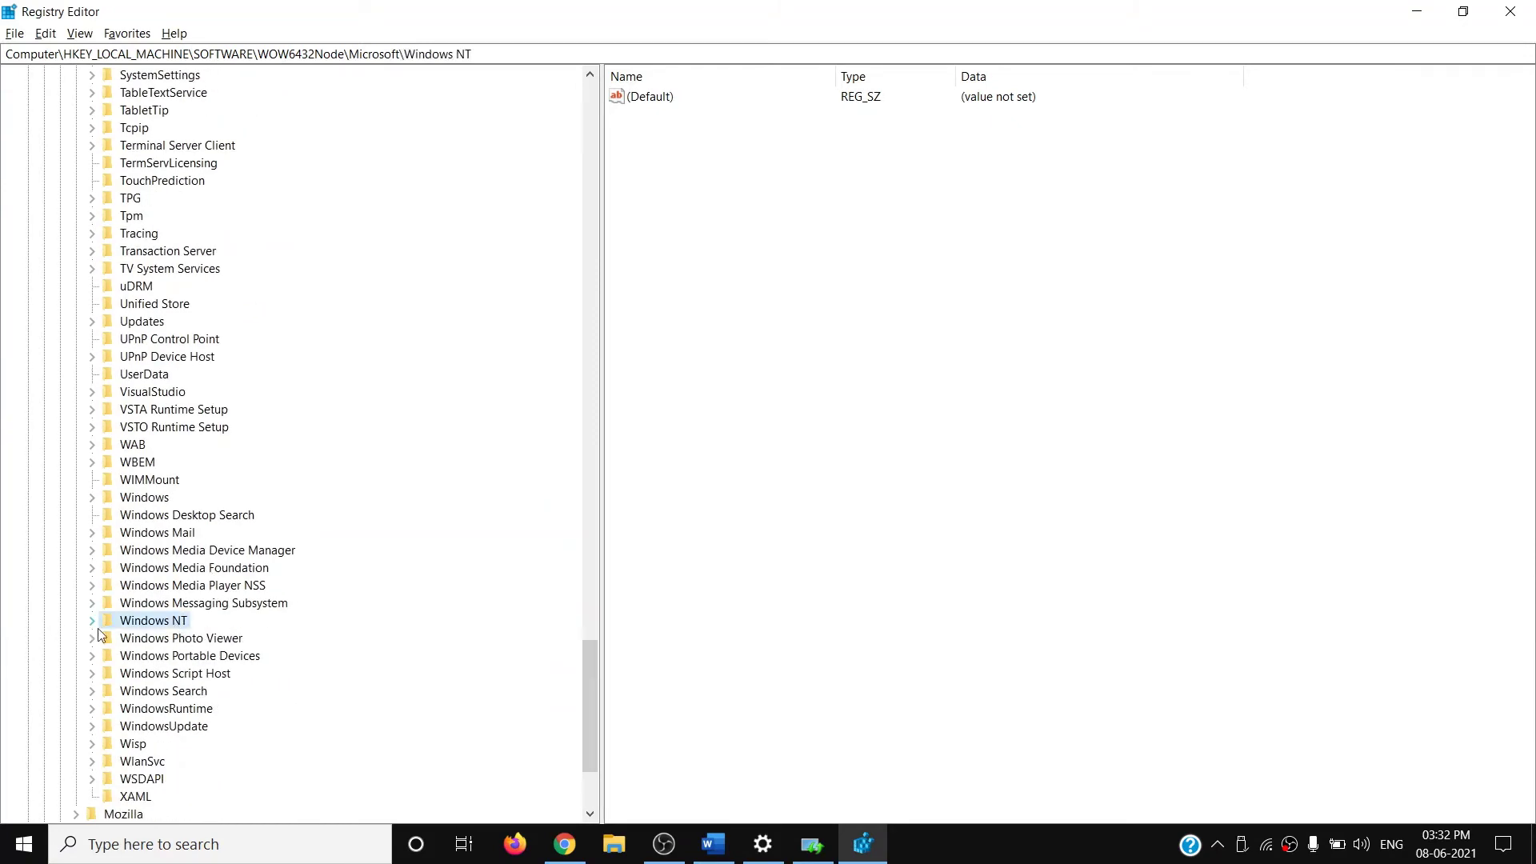
pyautogui.click(93, 623)
pyautogui.click(109, 638)
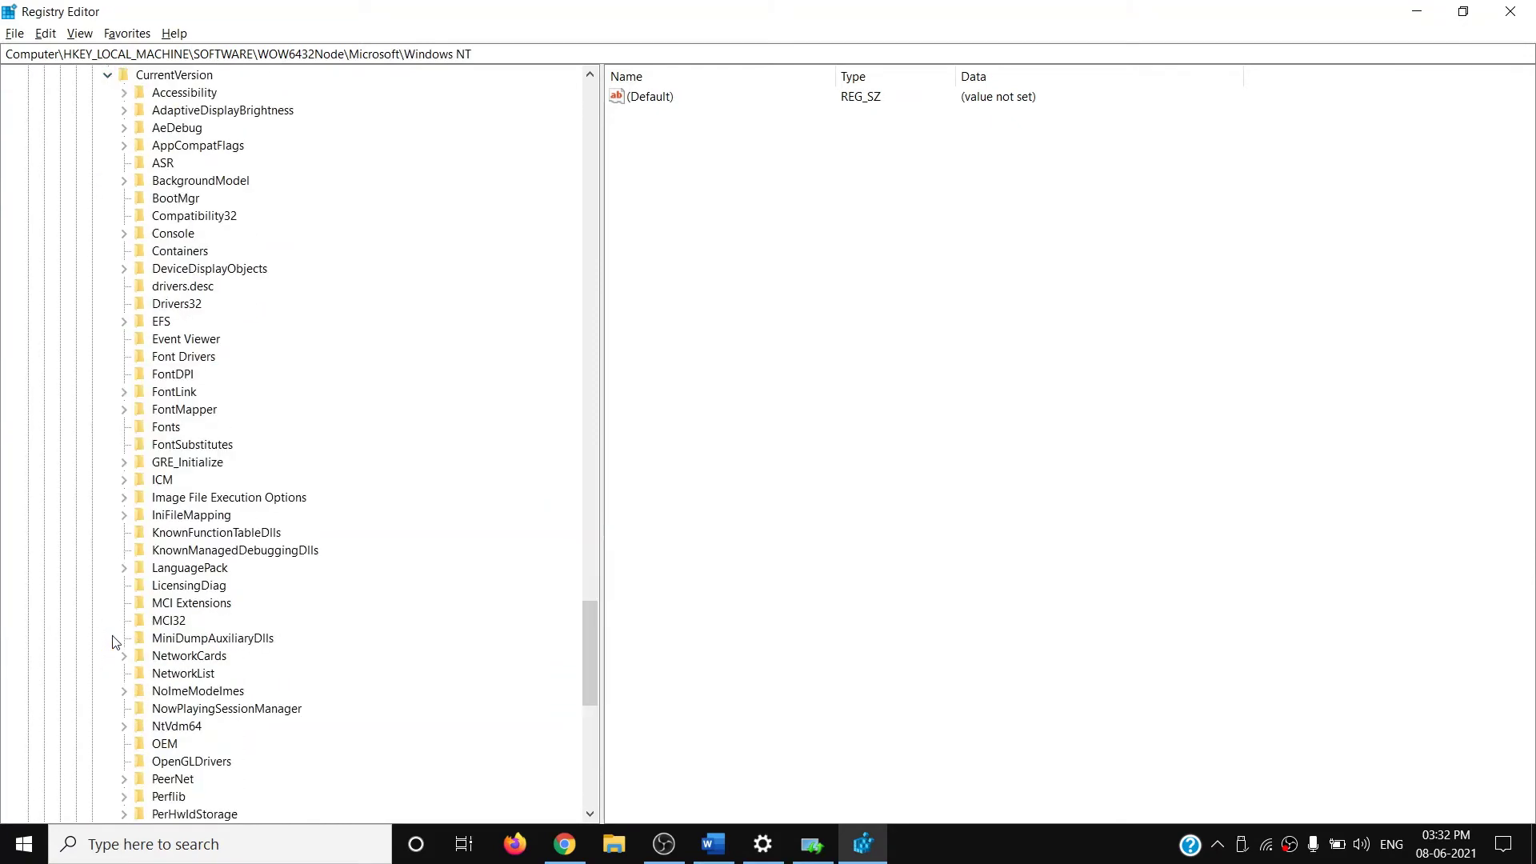
# Step: Select and expand ProfileList under the WOW6432Node CurrentVersion key and compare its subkeys with the .bak example in the Word notes
pyautogui.scroll(-6, 210, 596)
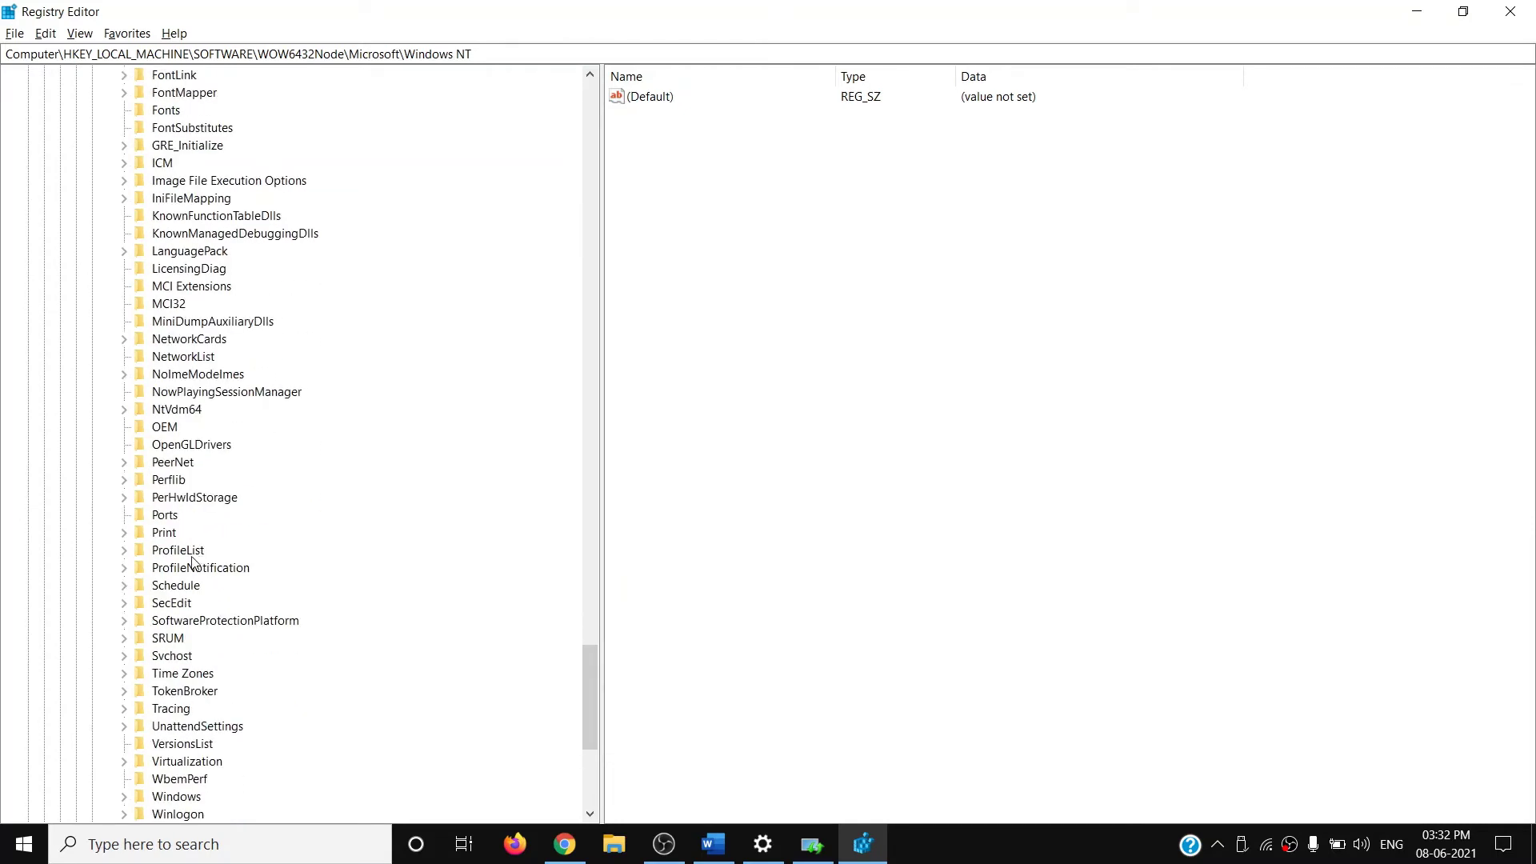
pyautogui.click(194, 552)
pyautogui.click(126, 554)
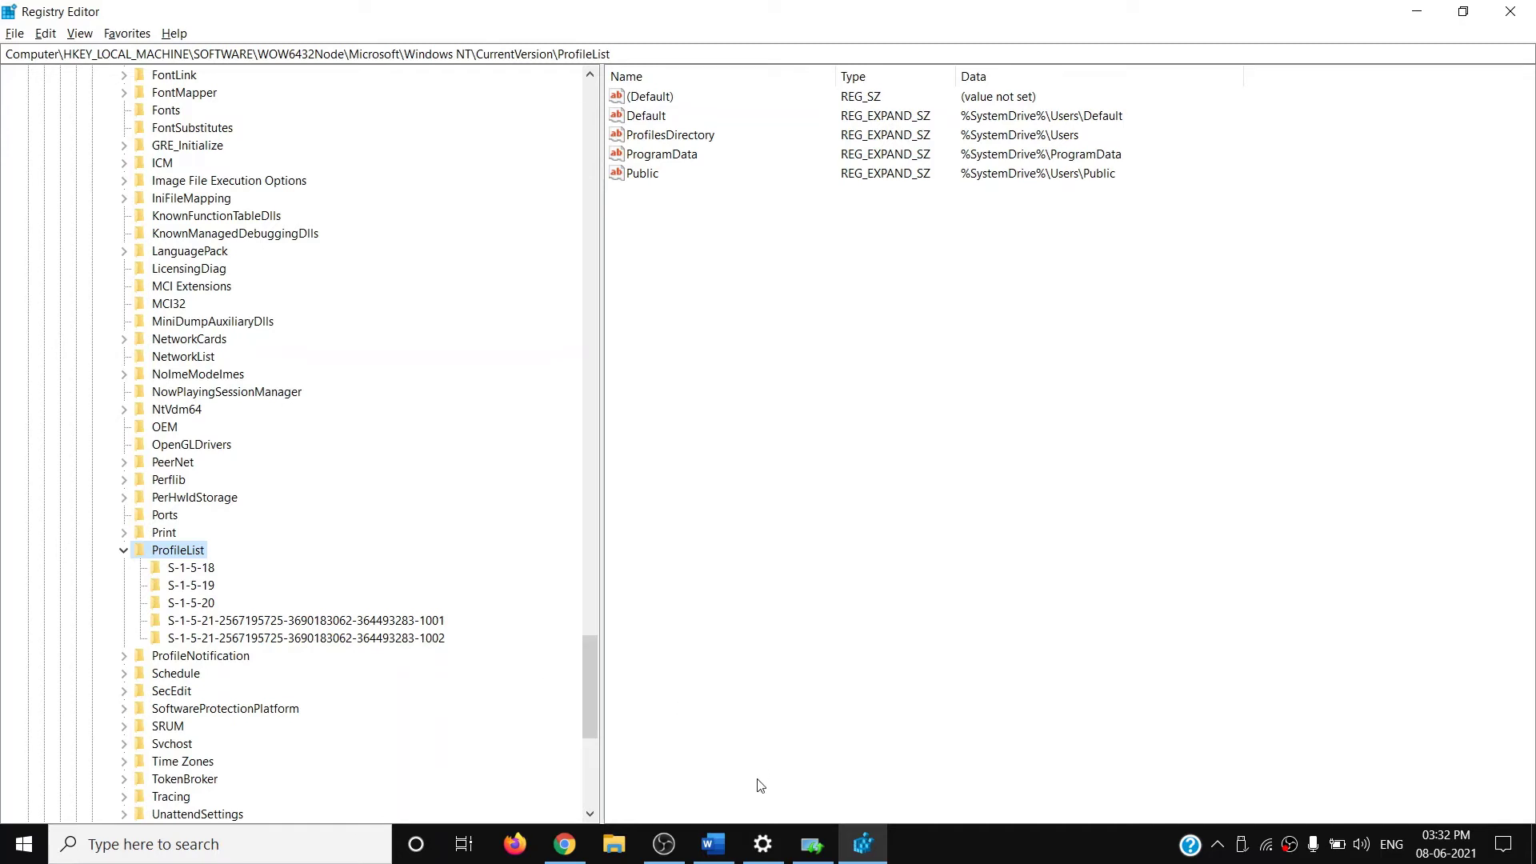
pyautogui.click(713, 844)
pyautogui.scroll(-4, 432, 536)
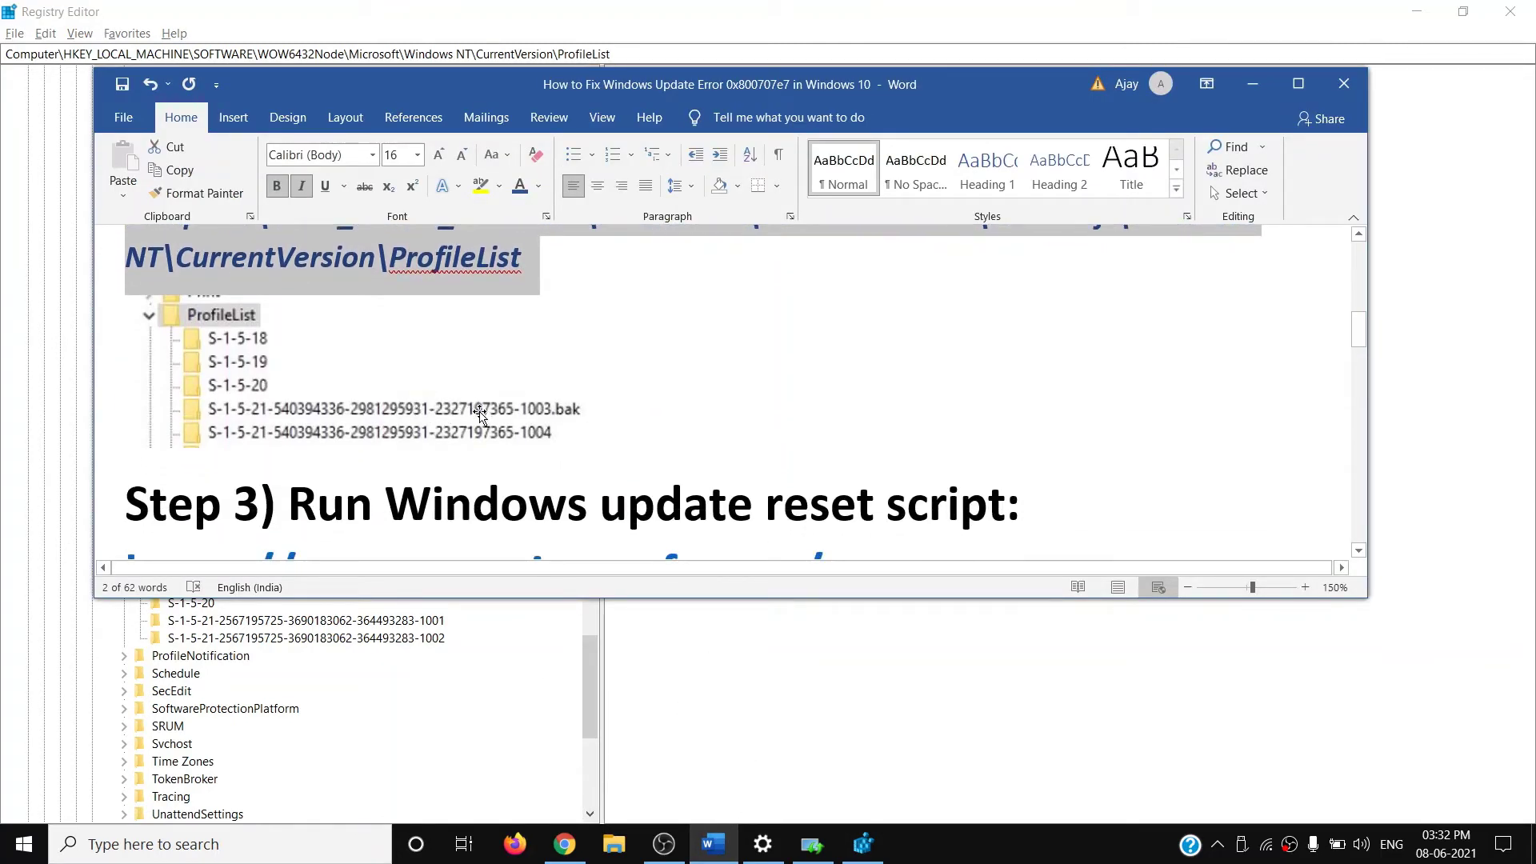
# Step: Switch back to the Registry Editor and close it
pyautogui.click(466, 708)
pyautogui.click(1510, 11)
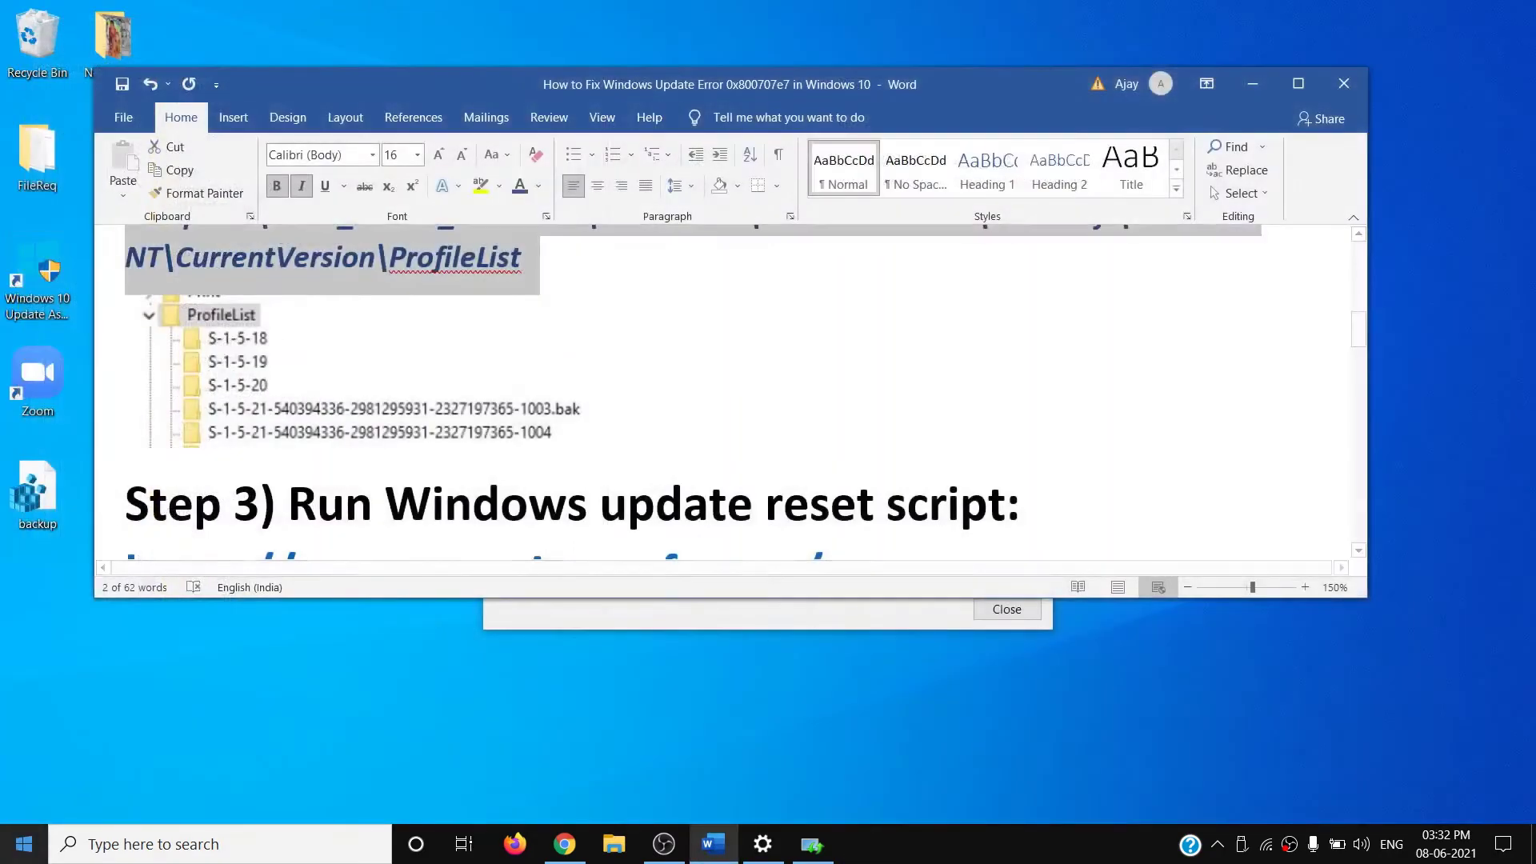
pyautogui.click(23, 844)
pyautogui.click(32, 800)
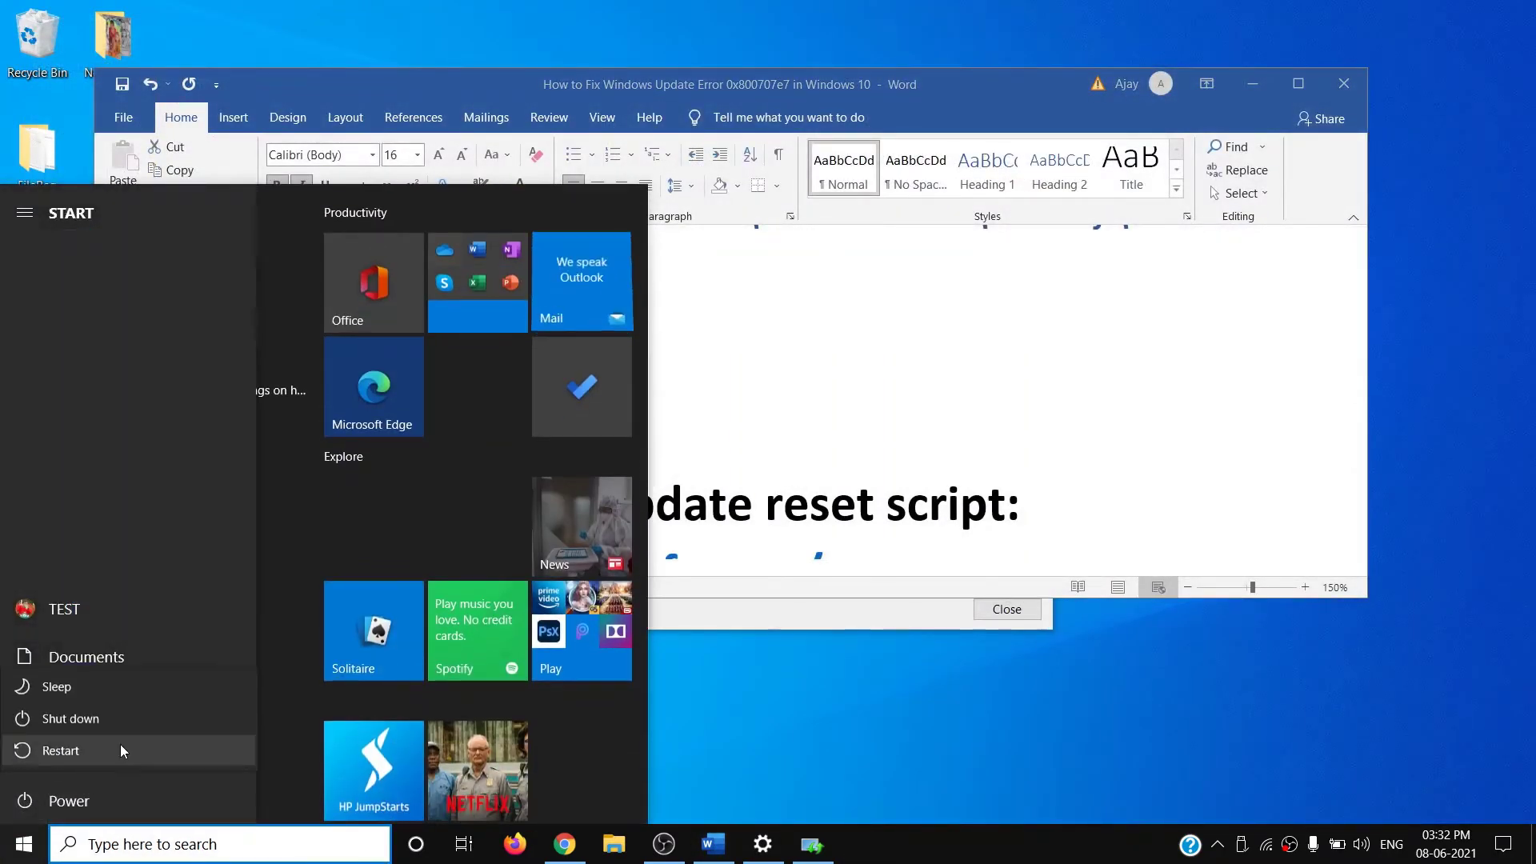
pyautogui.click(900, 422)
pyautogui.click(890, 415)
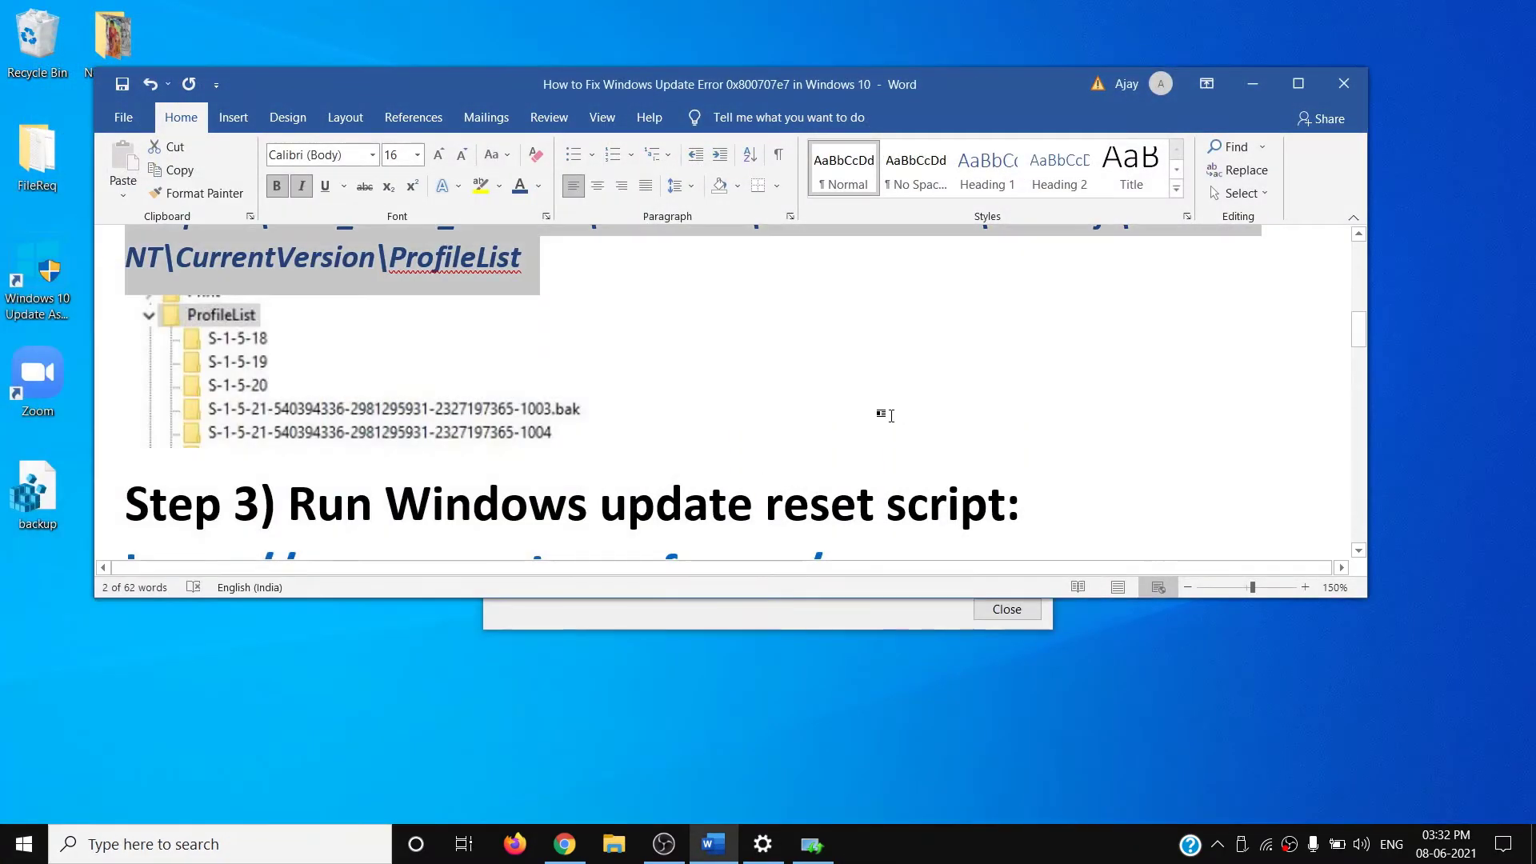
# Step: Review the ProfileList notes in Word and open the answers.microsoft.com link under Step 3 for the Windows update reset script
pyautogui.scroll(3, 800, 432)
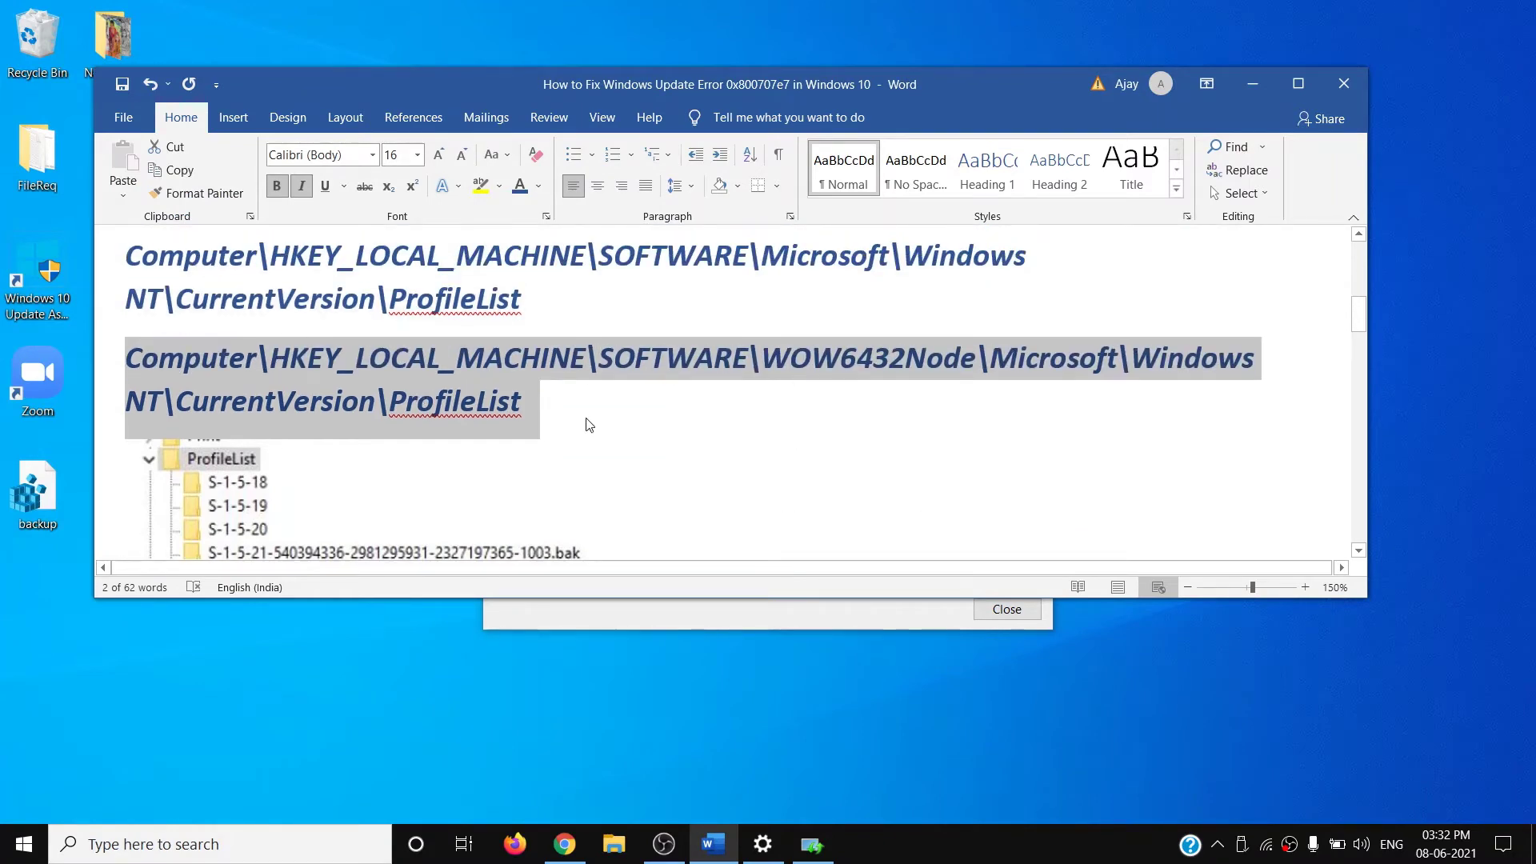
pyautogui.scroll(3, 480, 408)
pyautogui.scroll(-6, 517, 426)
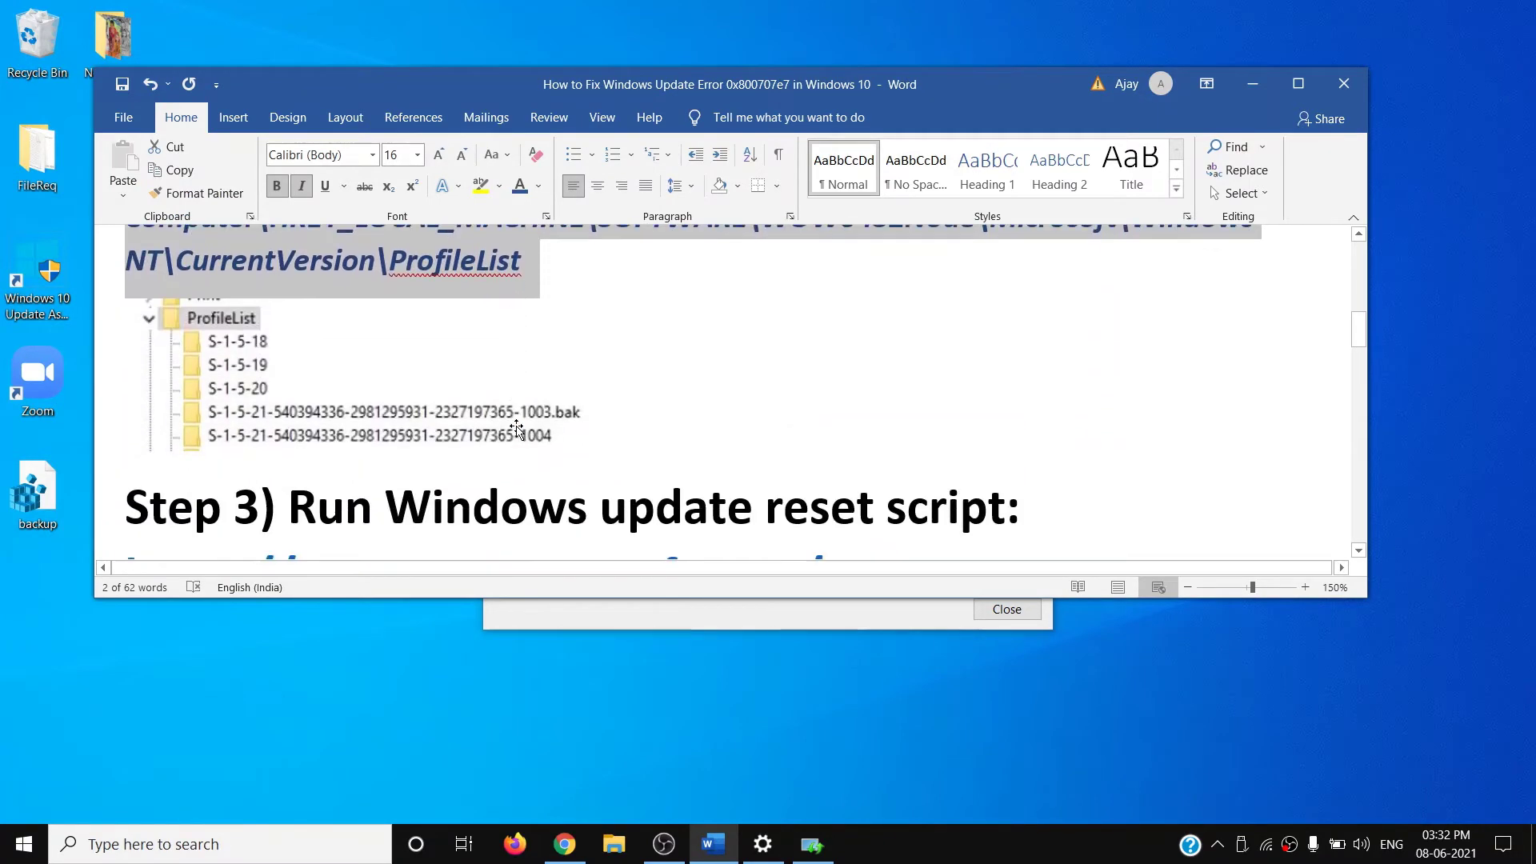
pyautogui.scroll(-4, 517, 427)
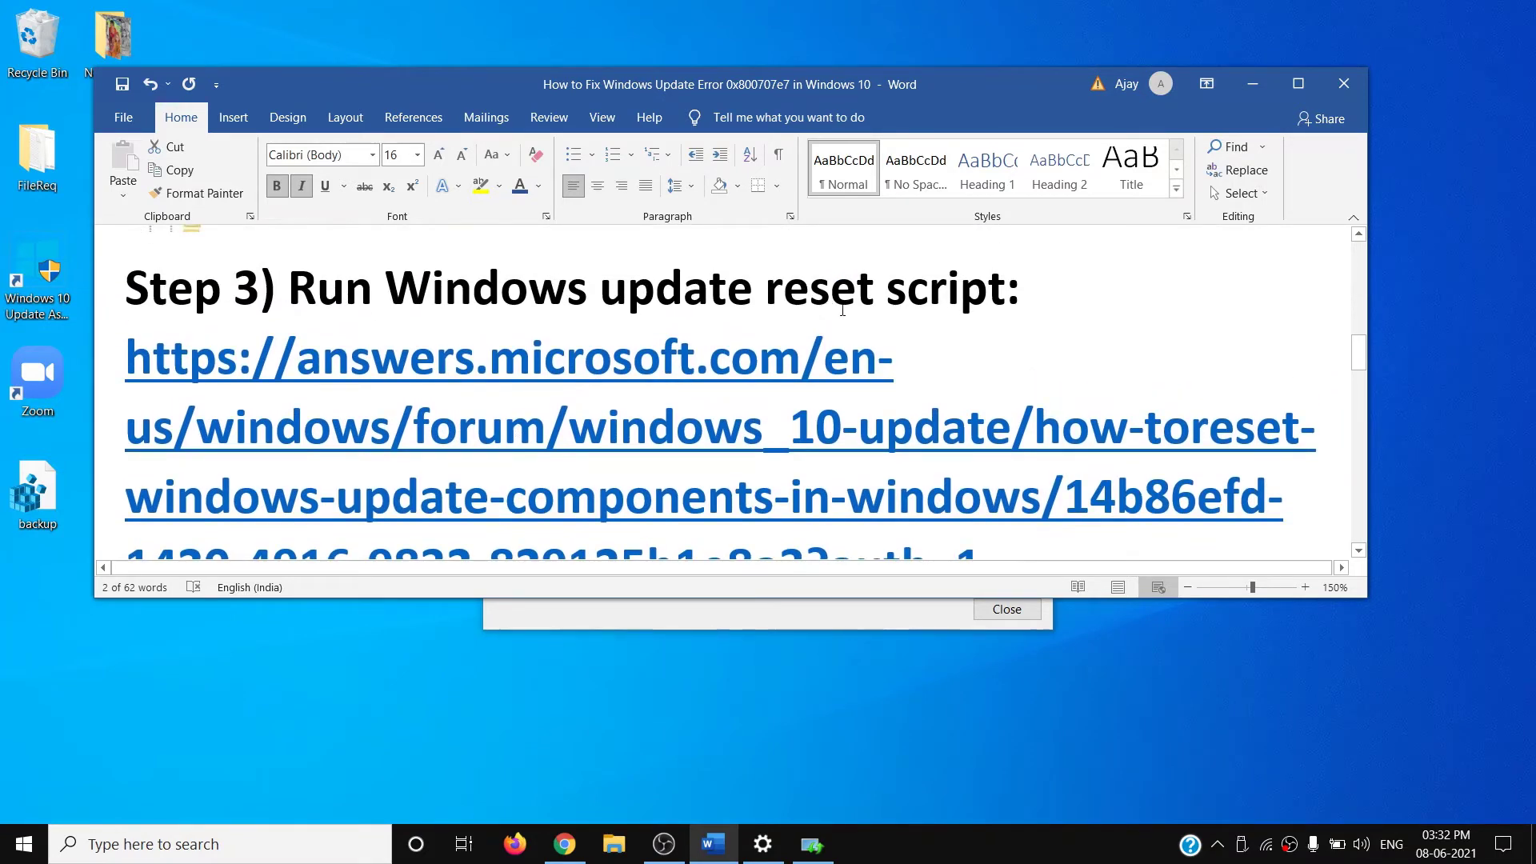
pyautogui.scroll(-1, 837, 325)
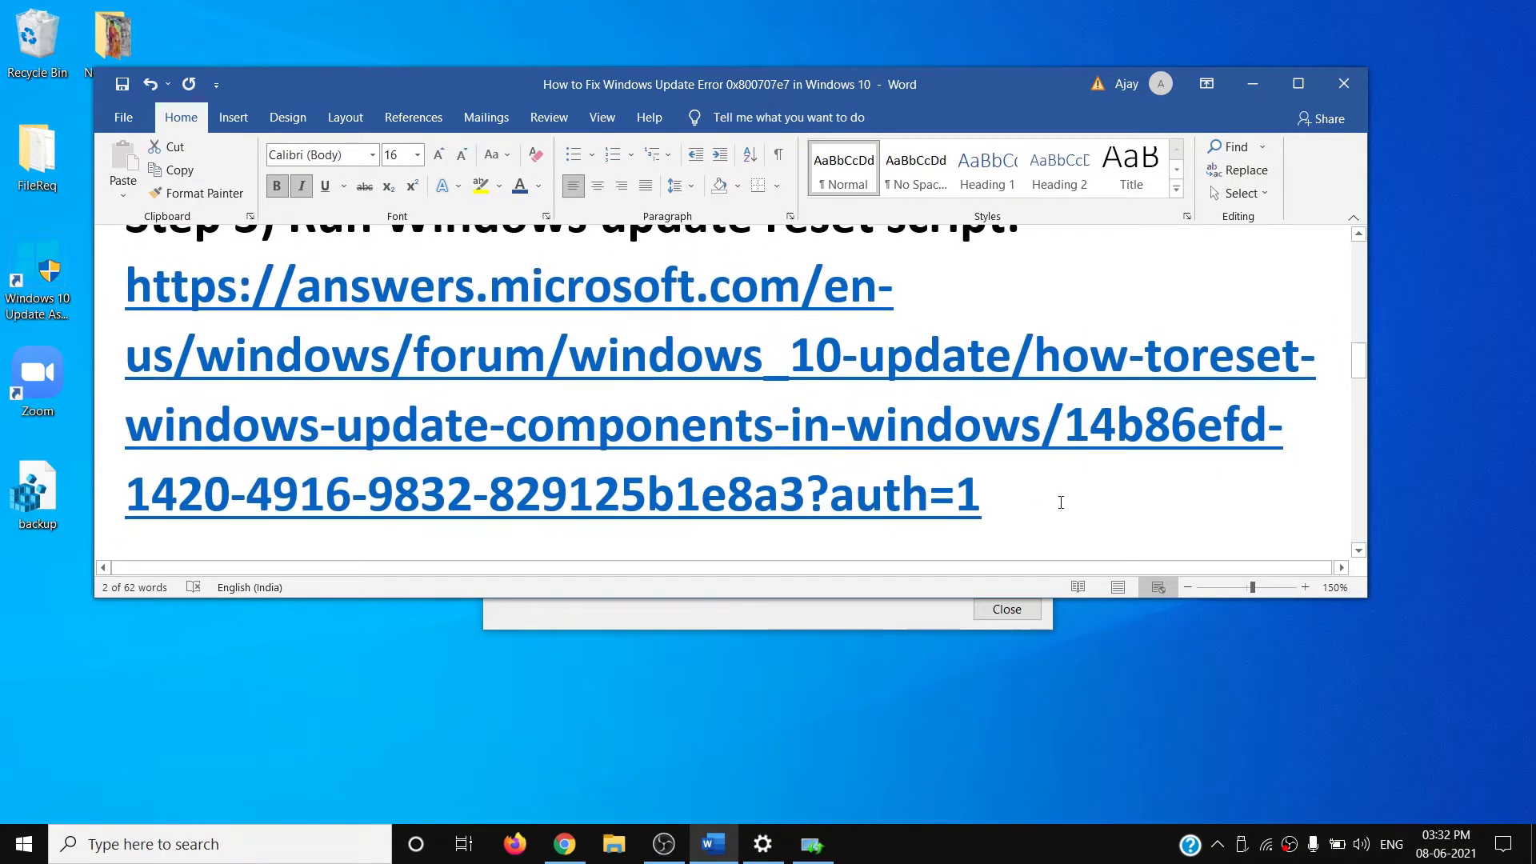
pyautogui.tripleClick(486, 412)
pyautogui.keyDown('ctrl'); pyautogui.click(392, 412); pyautogui.keyUp('ctrl')
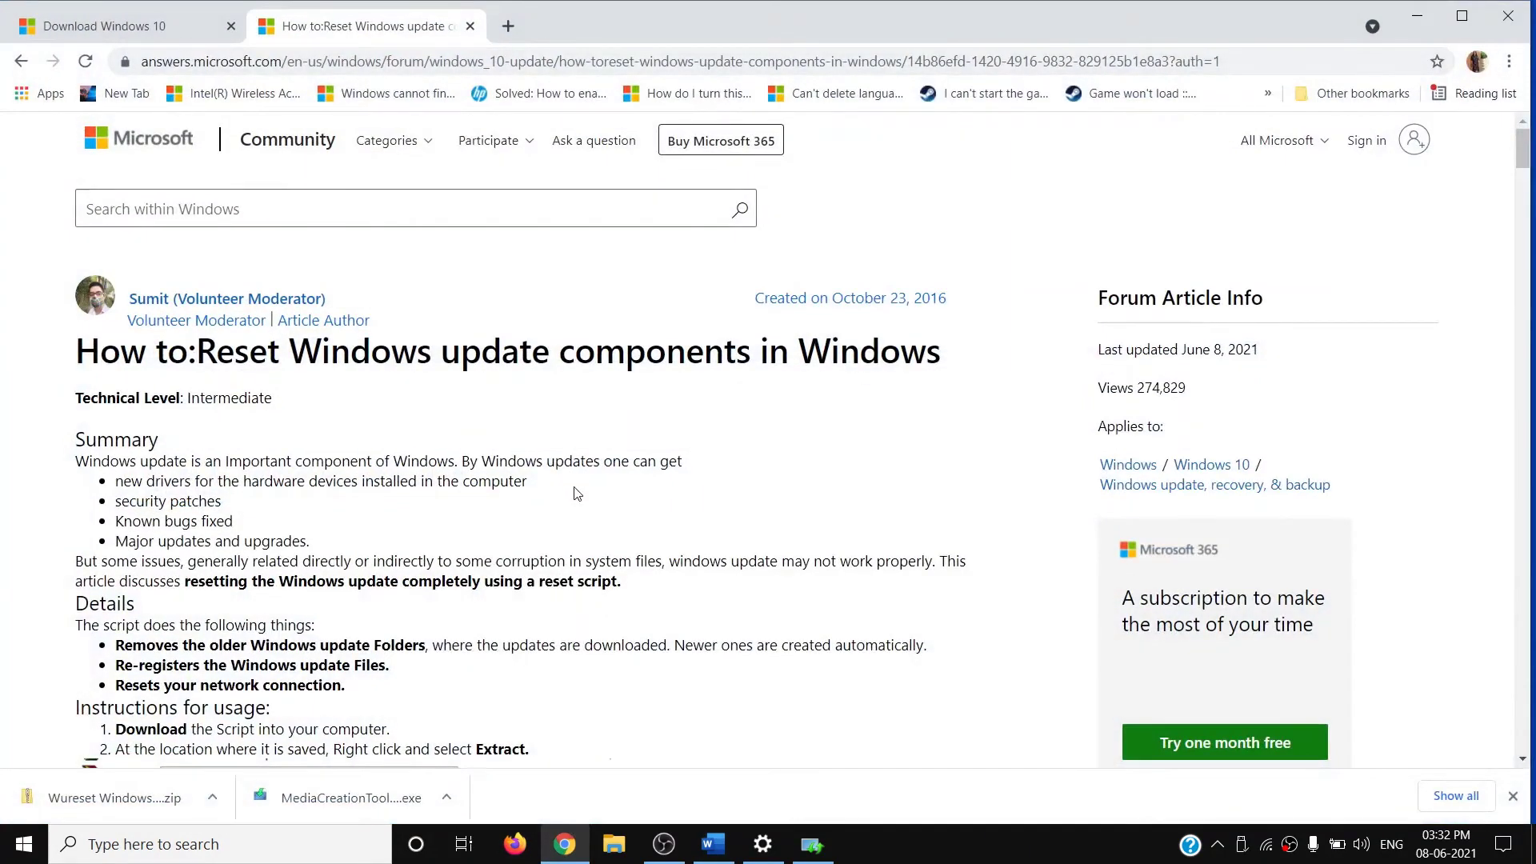
# Step: Find the Windows 10 reset script download in the article and show the already downloaded Wureset zip in its folder
pyautogui.scroll(-2, 555, 509)
pyautogui.scroll(-7, 556, 509)
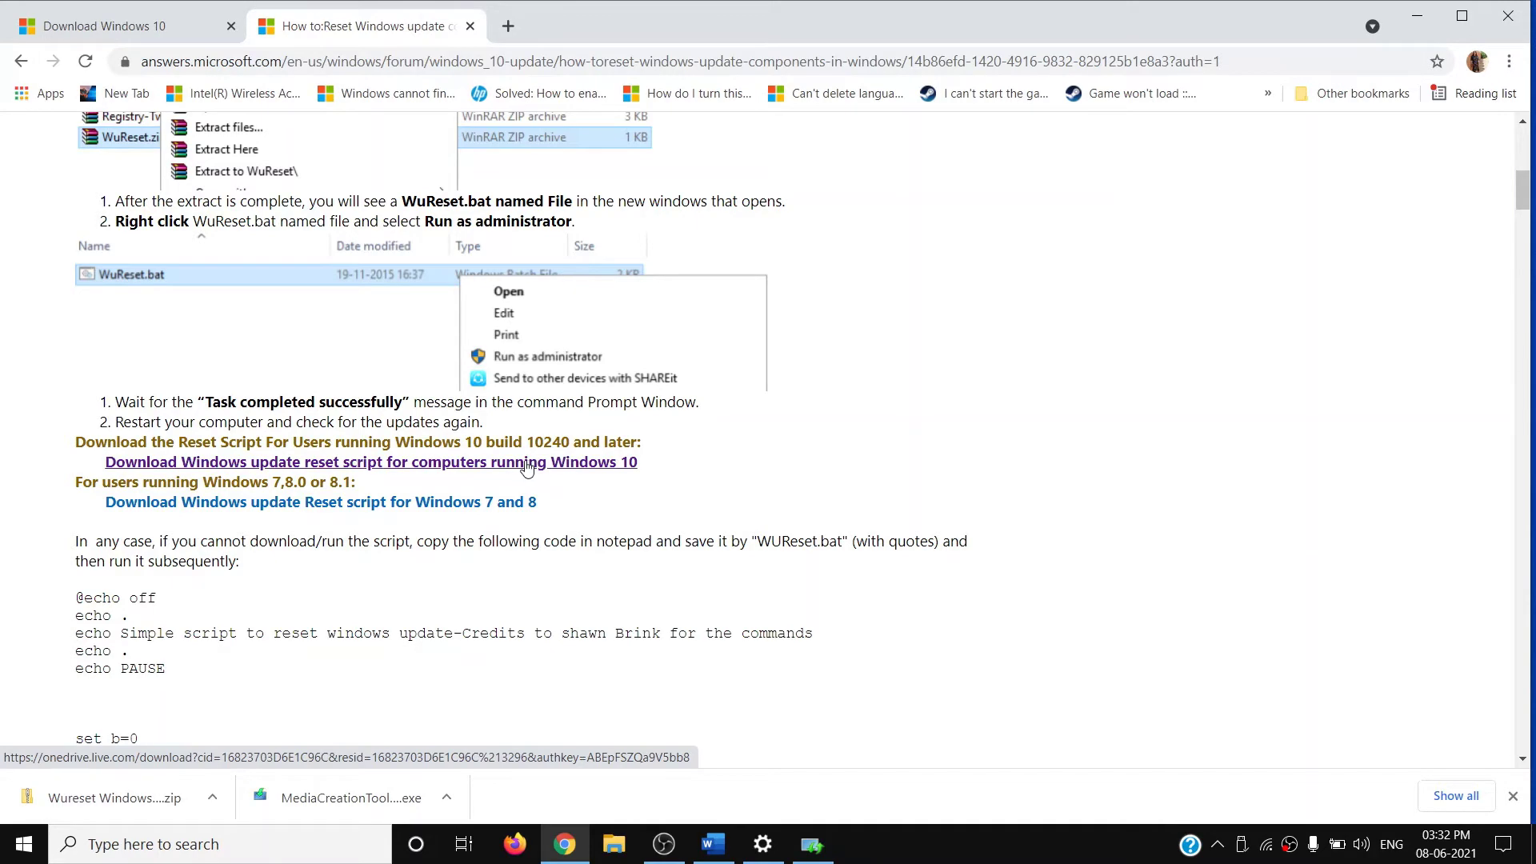
pyautogui.click(214, 798)
pyautogui.click(255, 729)
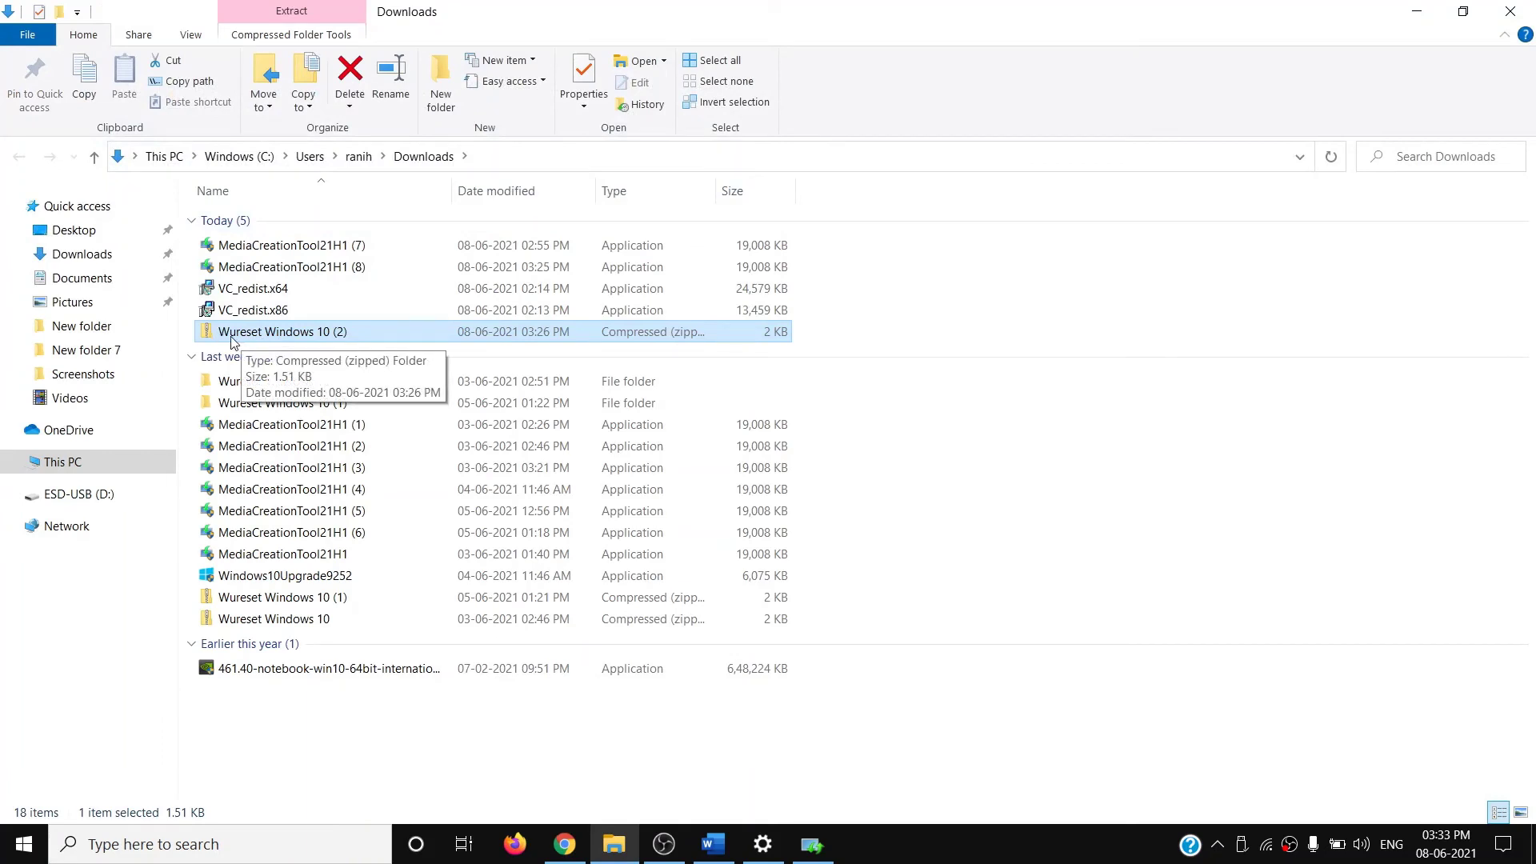
# Step: Extract the Wureset Windows 10 (2) zip file to the suggested folder in Downloads
pyautogui.rightClick(248, 340)
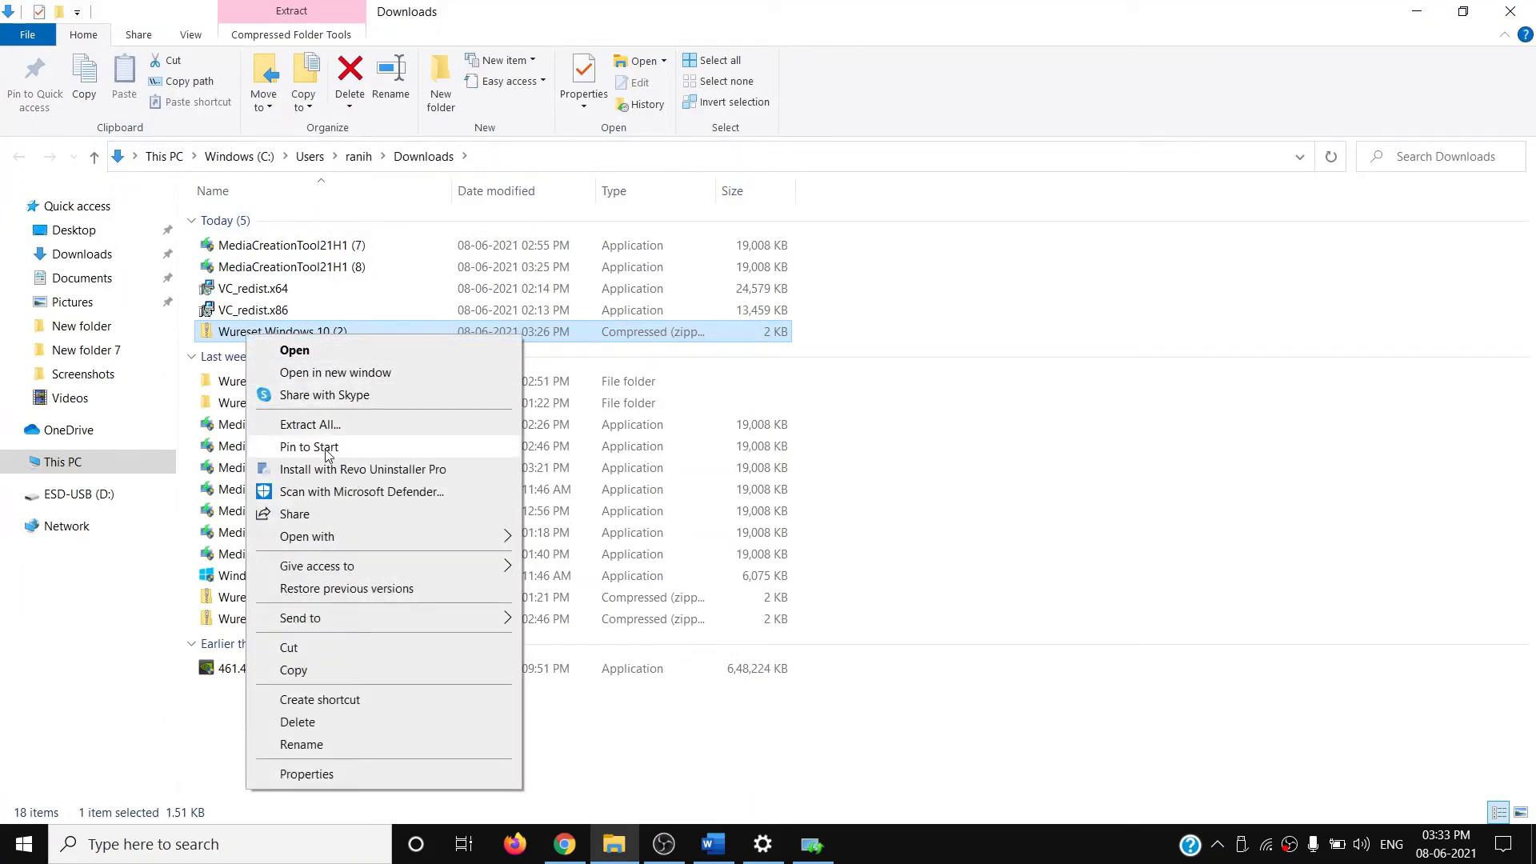
pyautogui.click(332, 425)
pyautogui.click(946, 624)
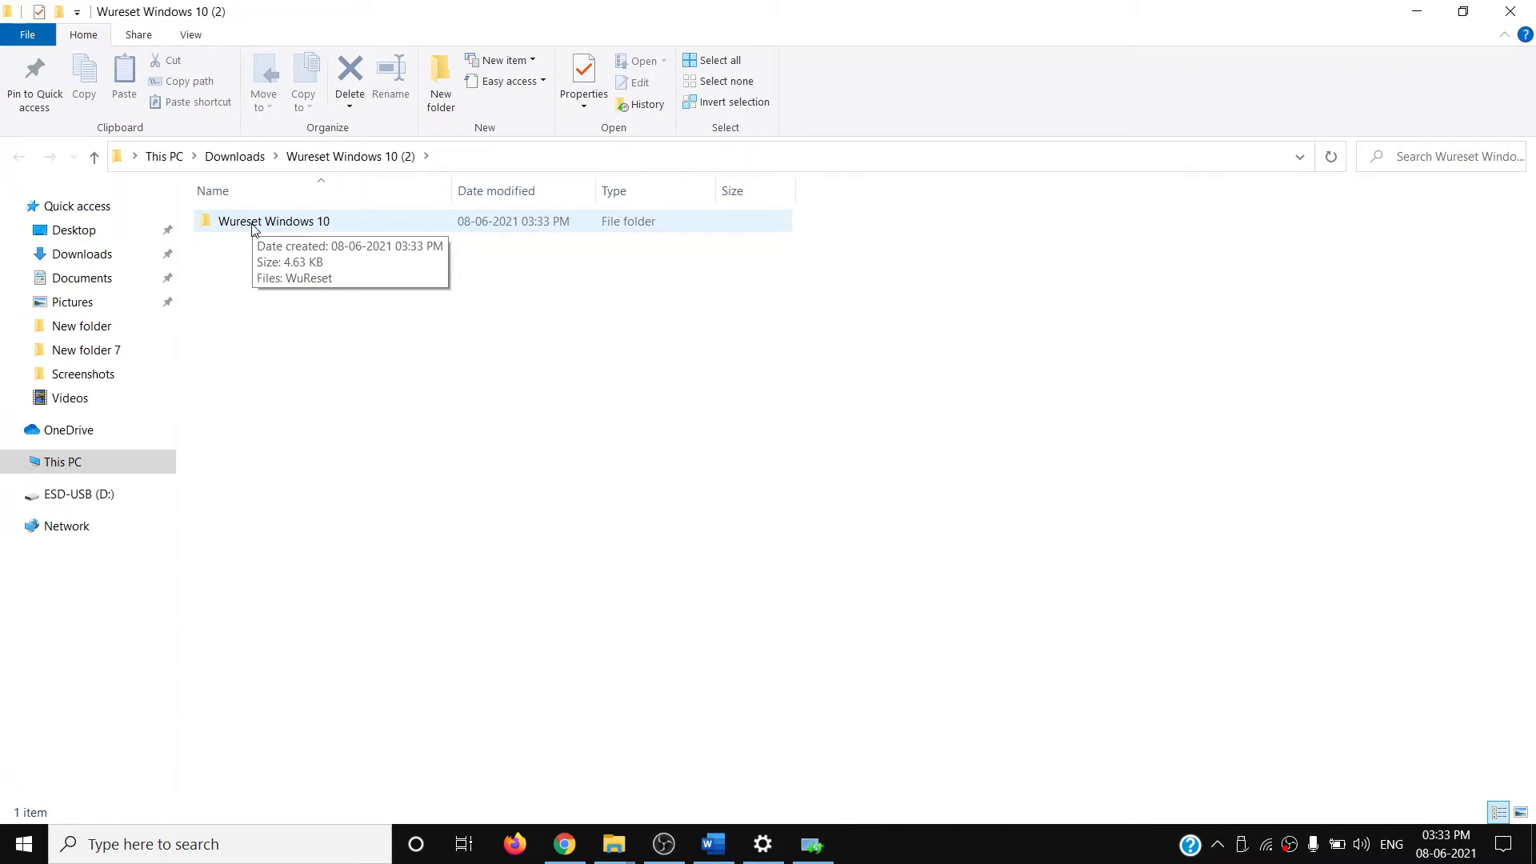
# Step: Open the extracted Wureset Windows 10 folder and run the WuReset batch file as administrator
pyautogui.doubleClick(254, 230)
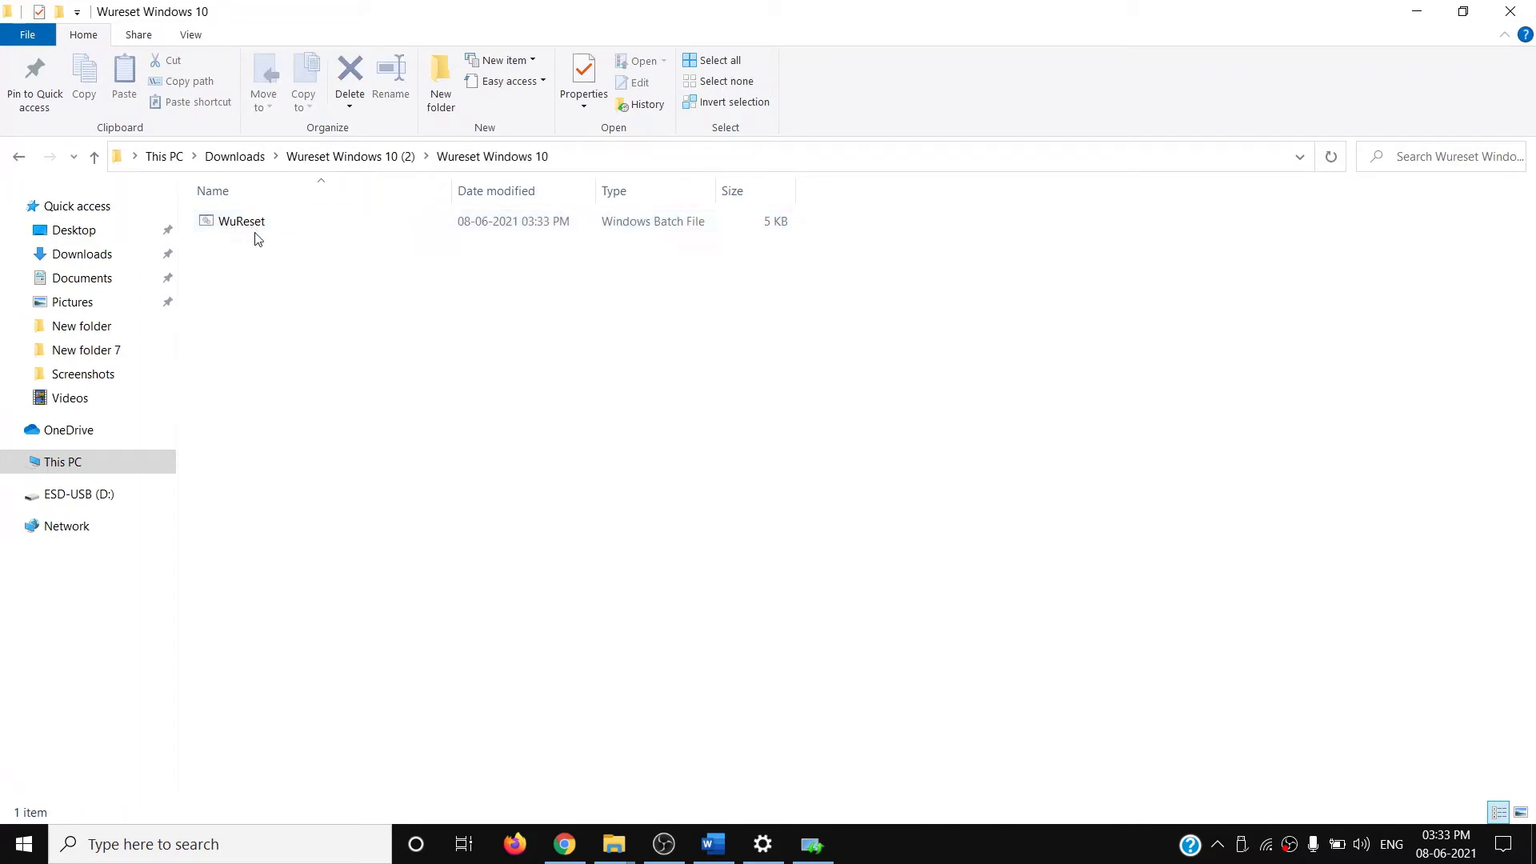
pyautogui.rightClick(248, 228)
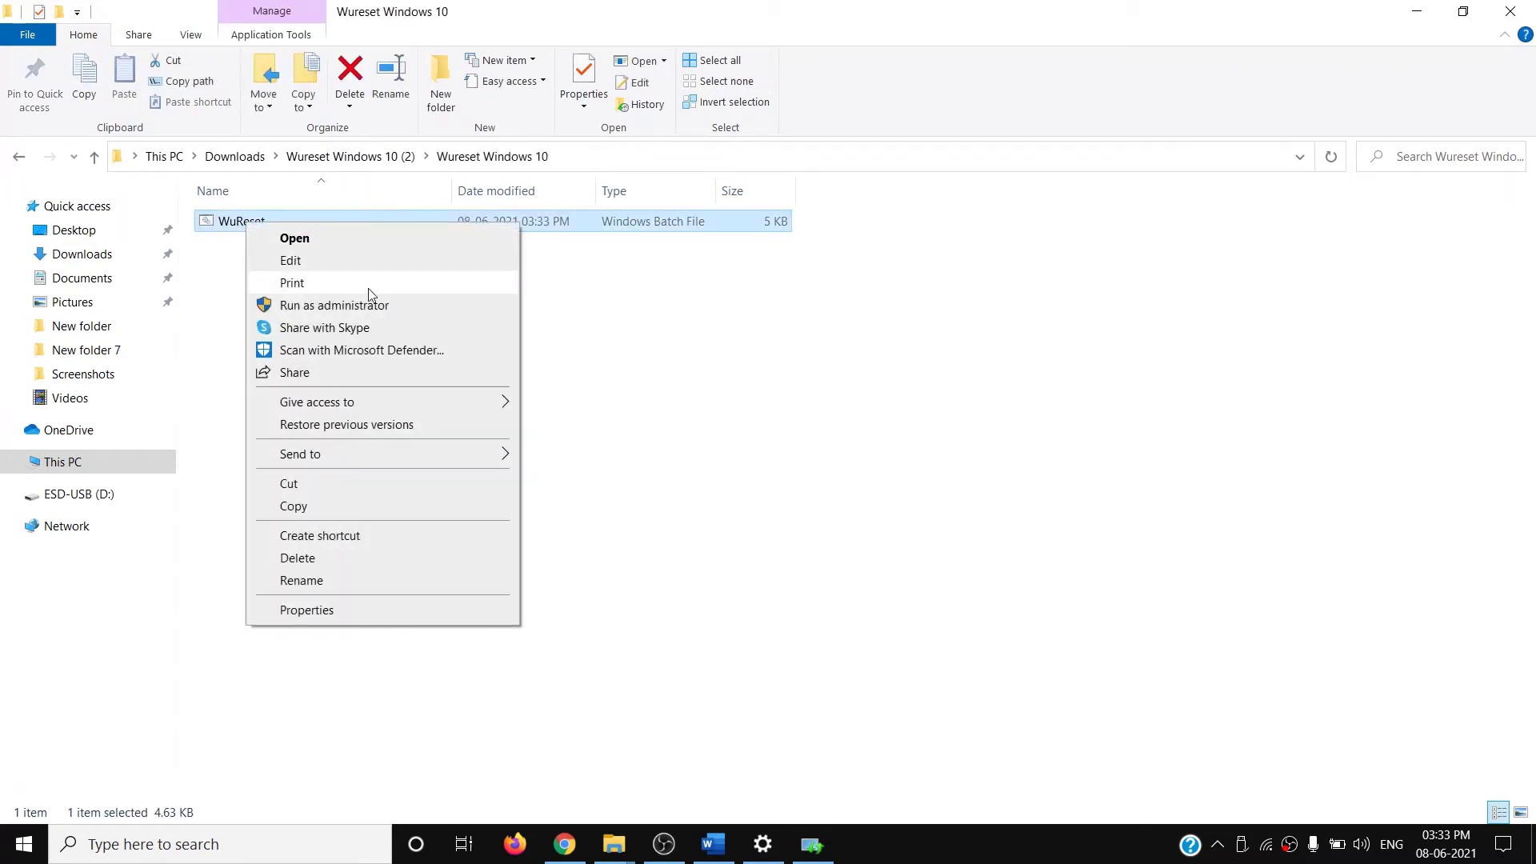
pyautogui.click(335, 306)
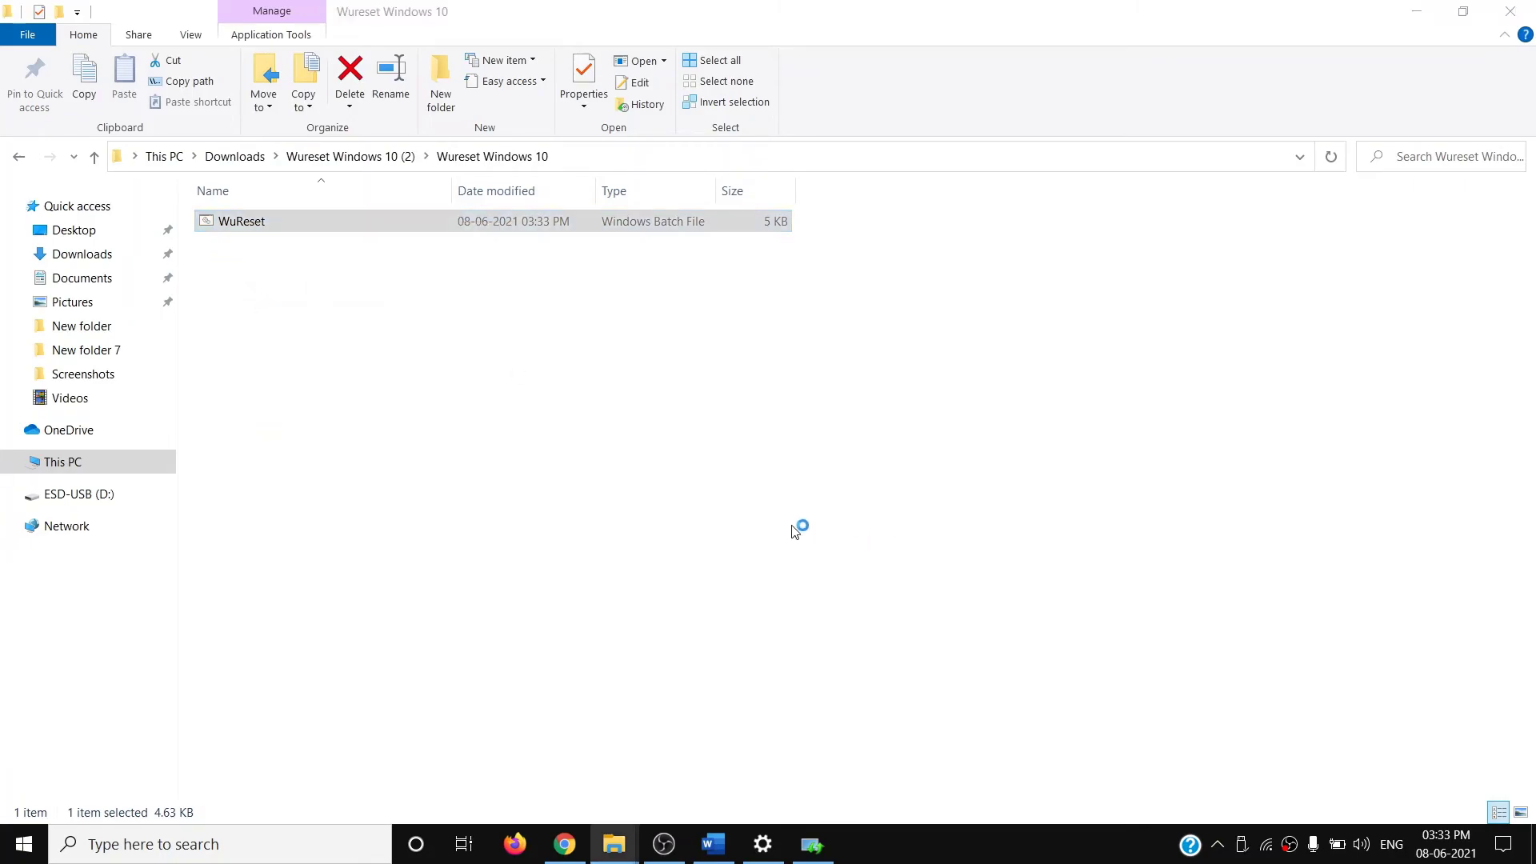
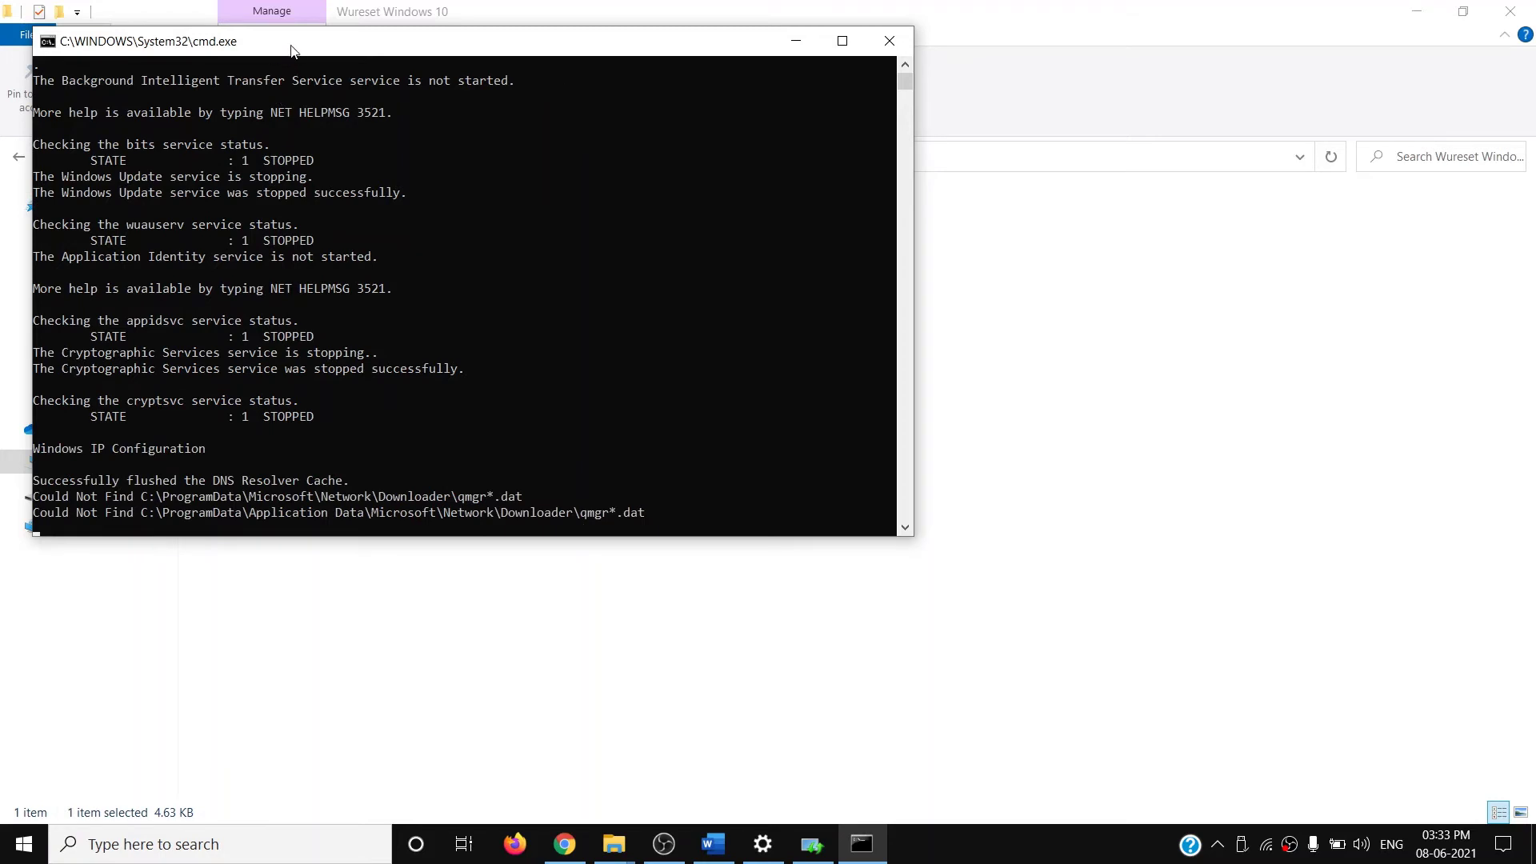
# Step: Move the script's console window toward the middle of the screen, let the reset script finish and close it
pyautogui.moveTo(292, 50); pyautogui.dragTo(393, 175)
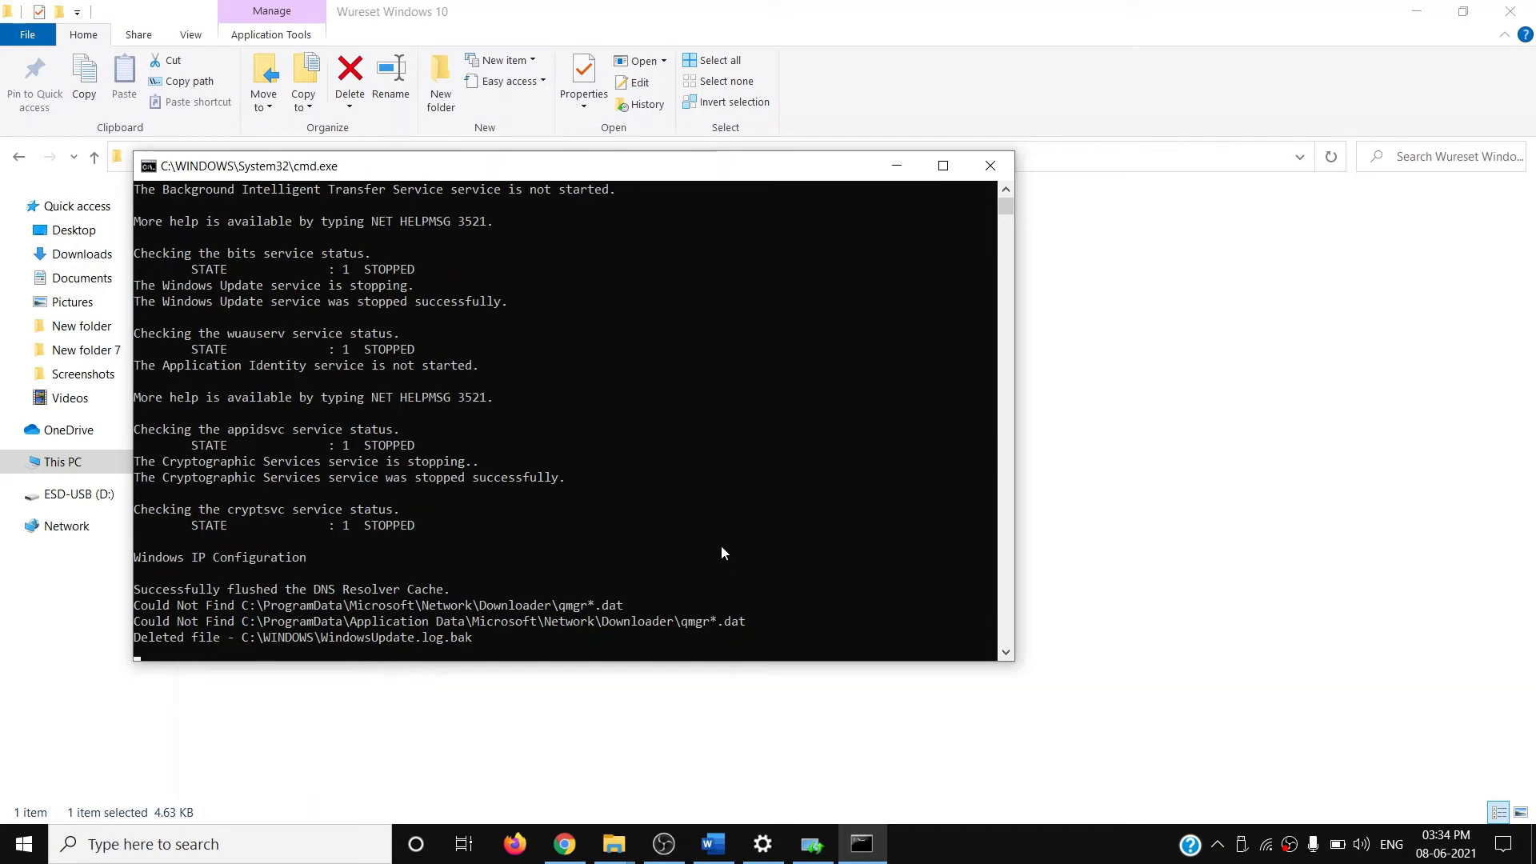
pyautogui.click(748, 647)
pyautogui.press('Return')
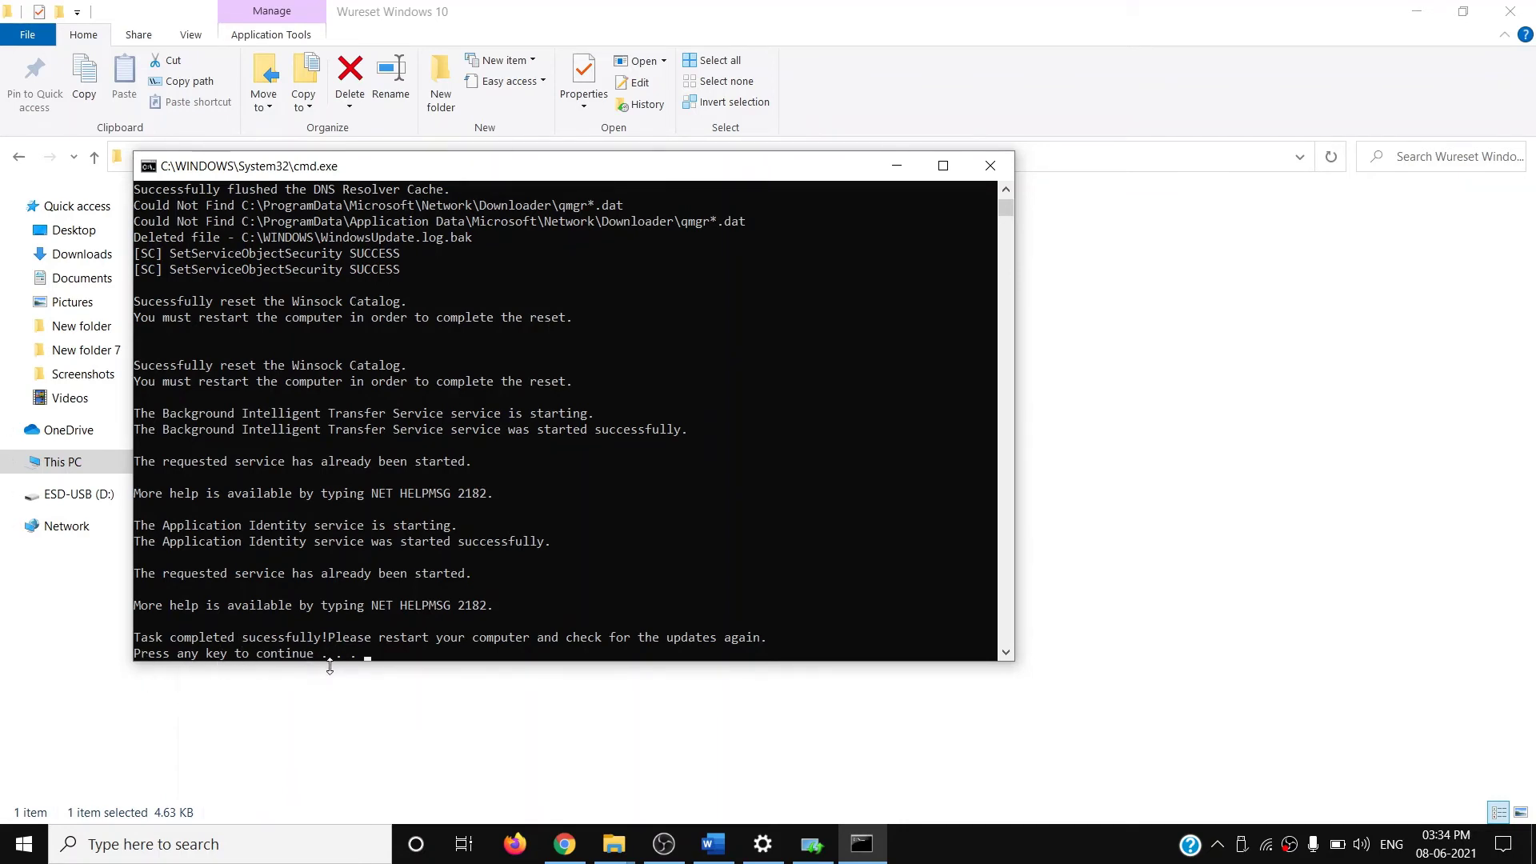
pyautogui.press('Return')
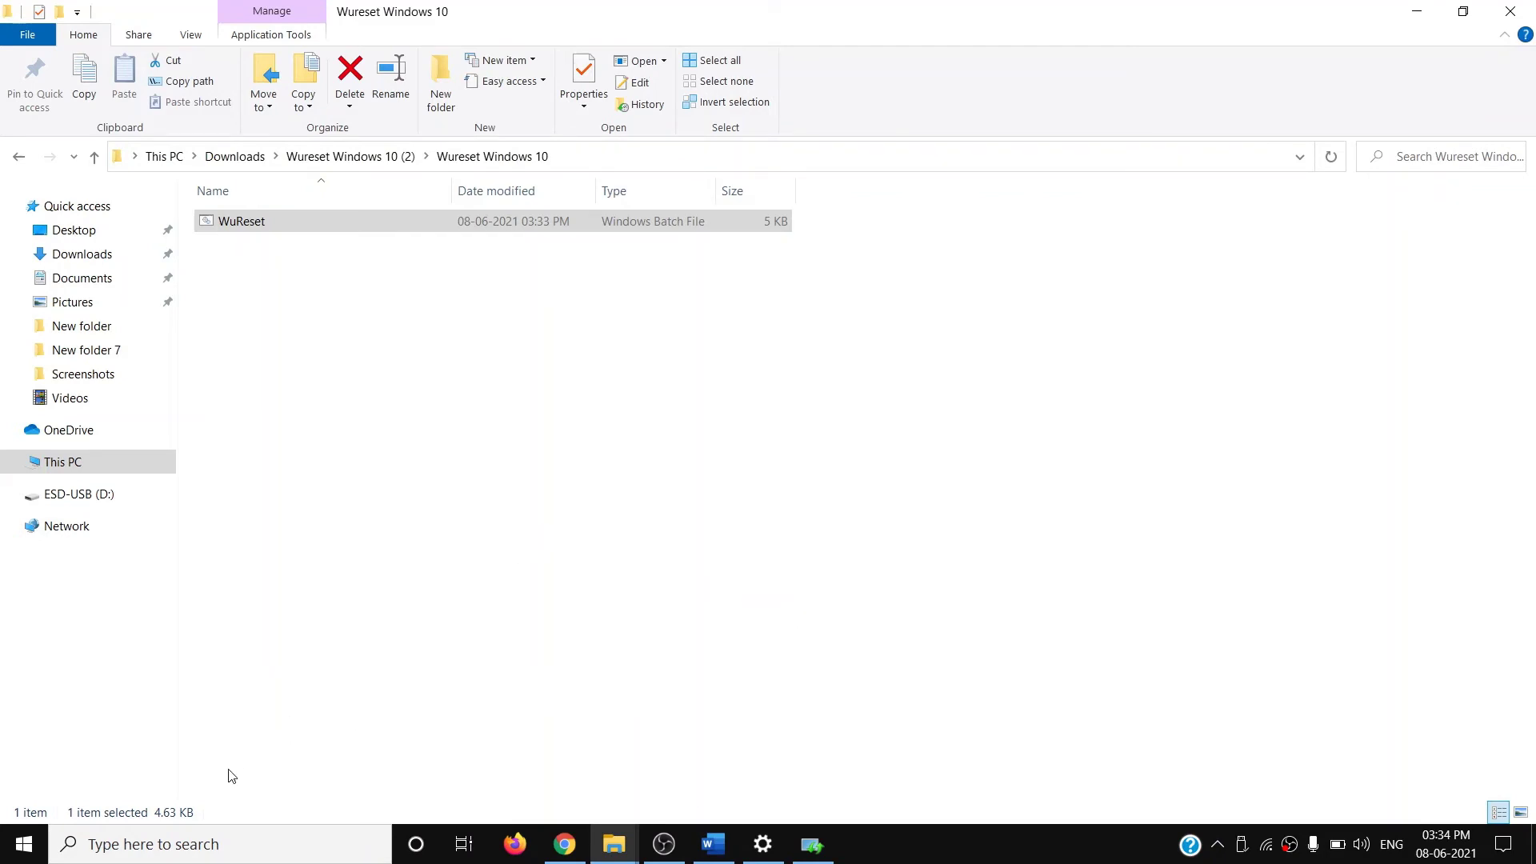
pyautogui.click(23, 844)
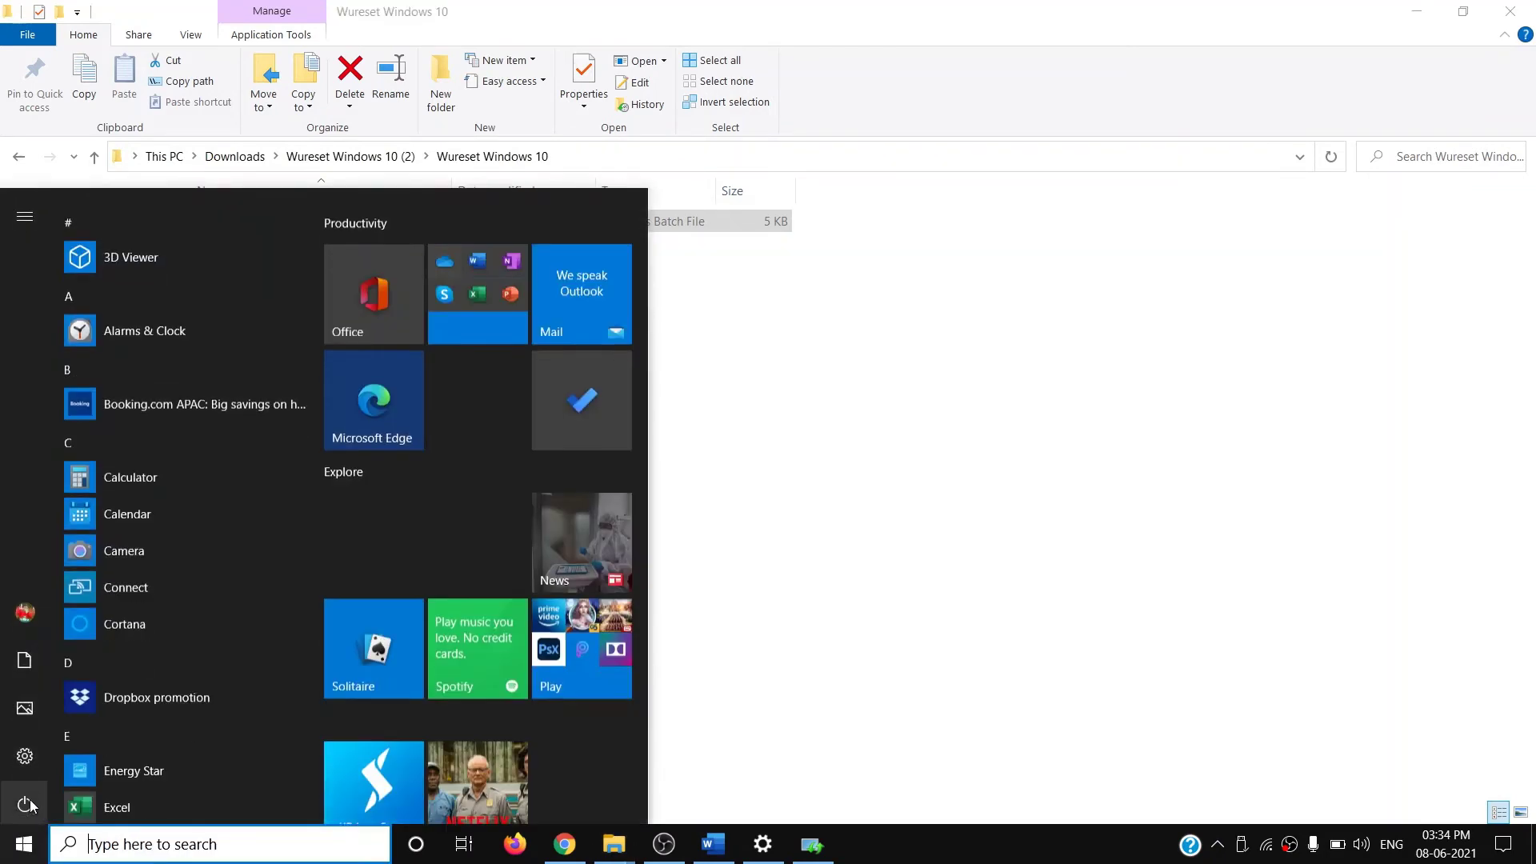
pyautogui.click(25, 800)
pyautogui.press('Escape')
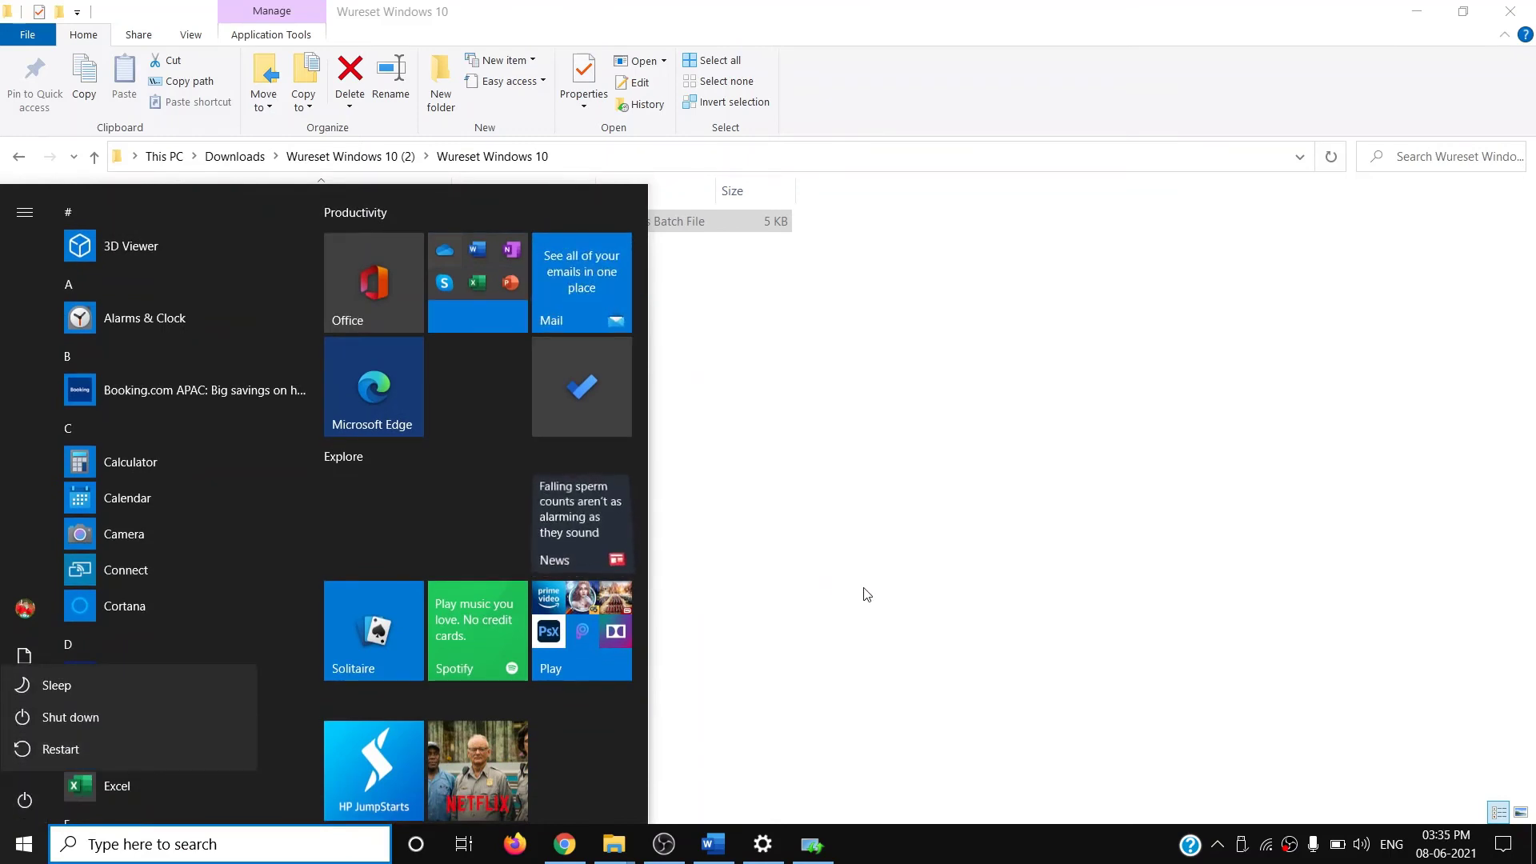
# Step: Switch to the Word notes and go to Step 4 with the DISM and SFC commands
pyautogui.click(773, 839)
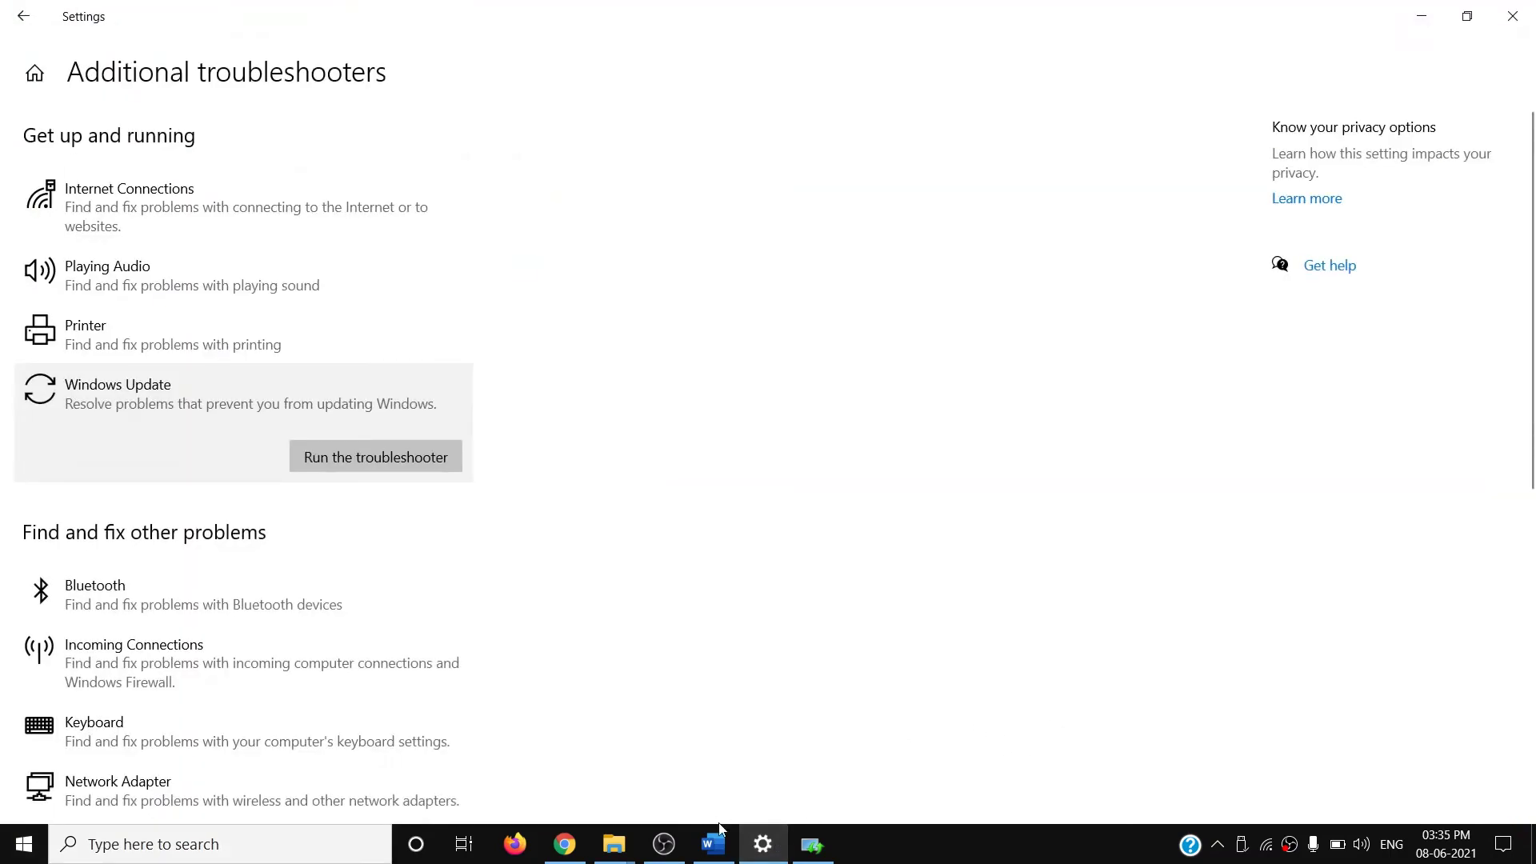
pyautogui.click(716, 840)
pyautogui.click(589, 438)
pyautogui.scroll(-5, 617, 489)
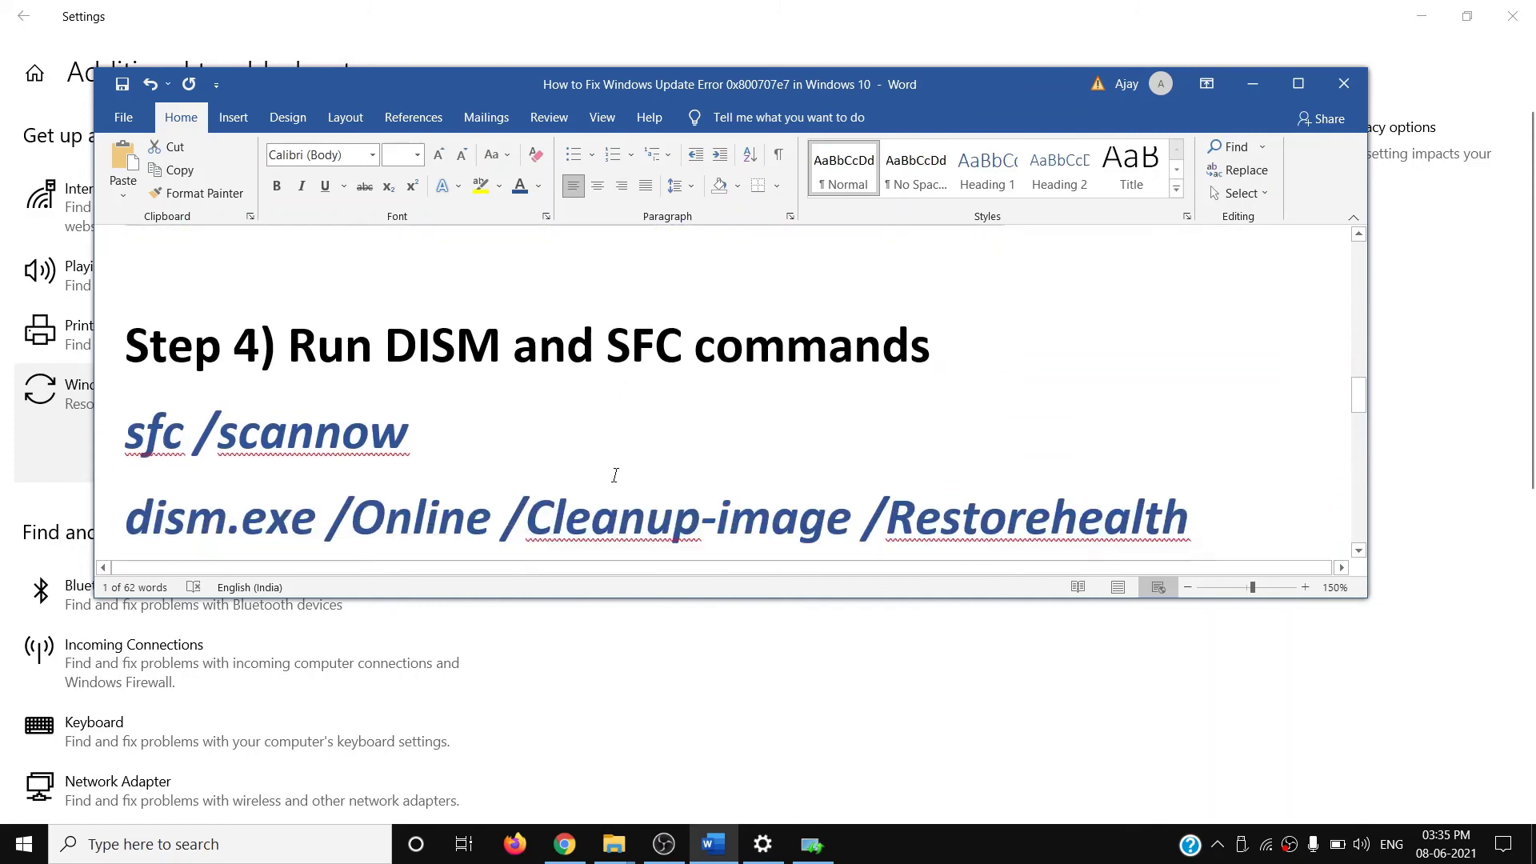
# Step: Search Windows for cmd and run Command Prompt as administrator
pyautogui.click(179, 845)
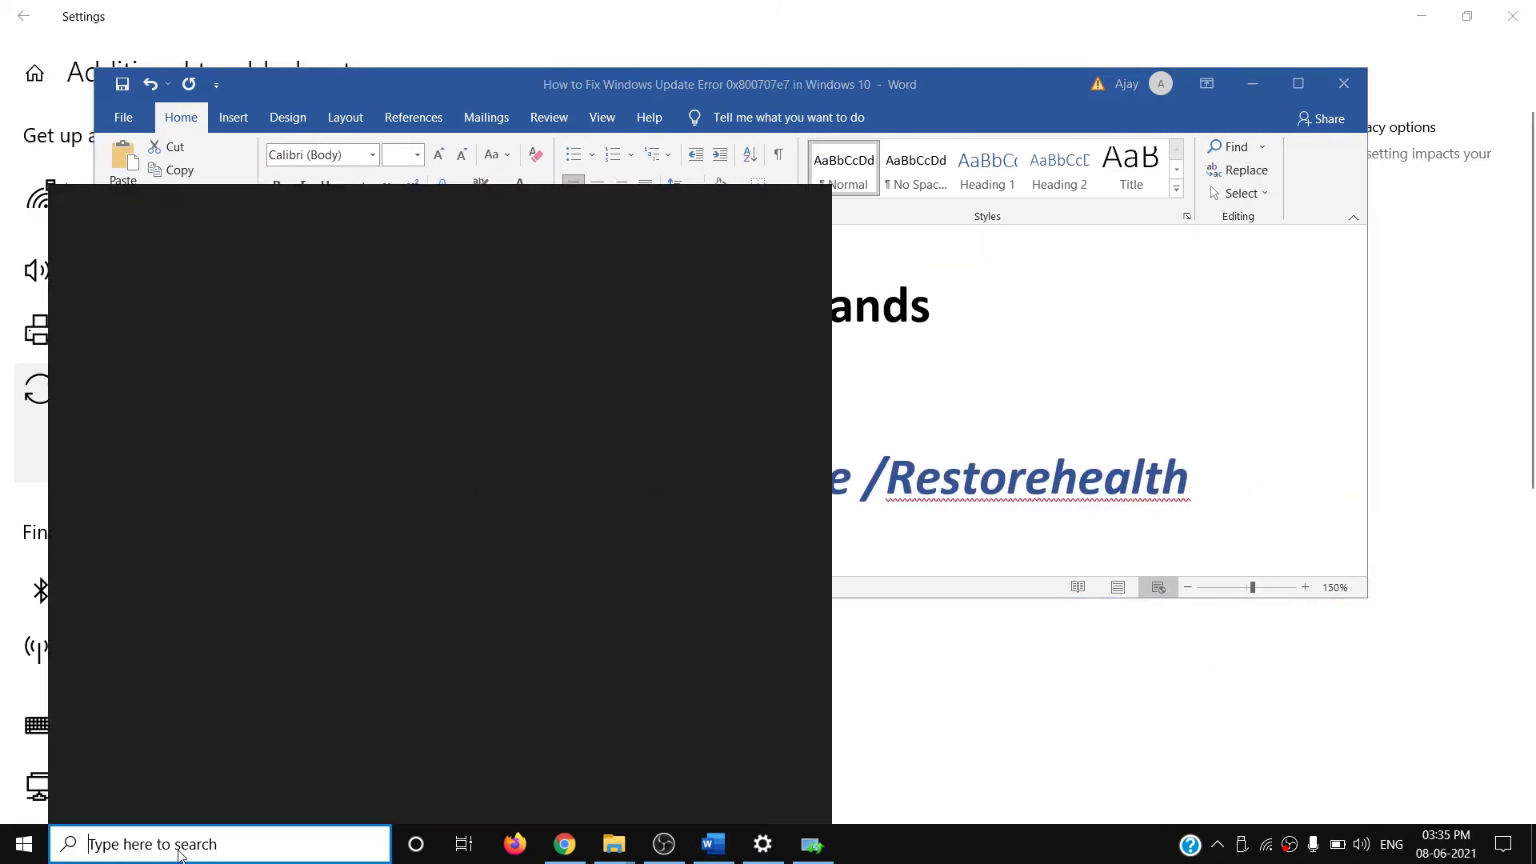
pyautogui.write('cmd')
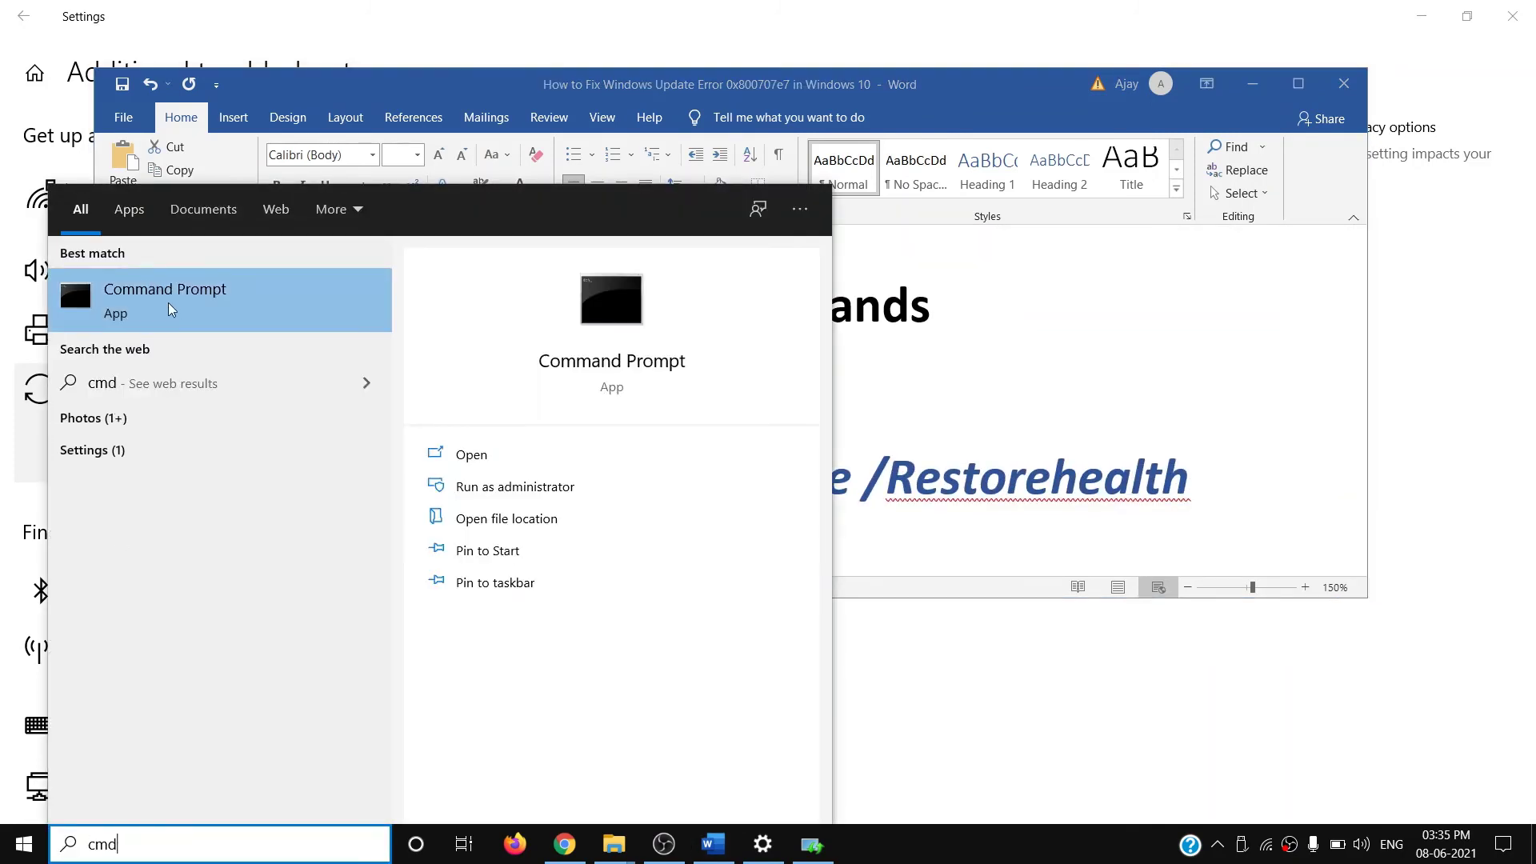
pyautogui.rightClick(170, 309)
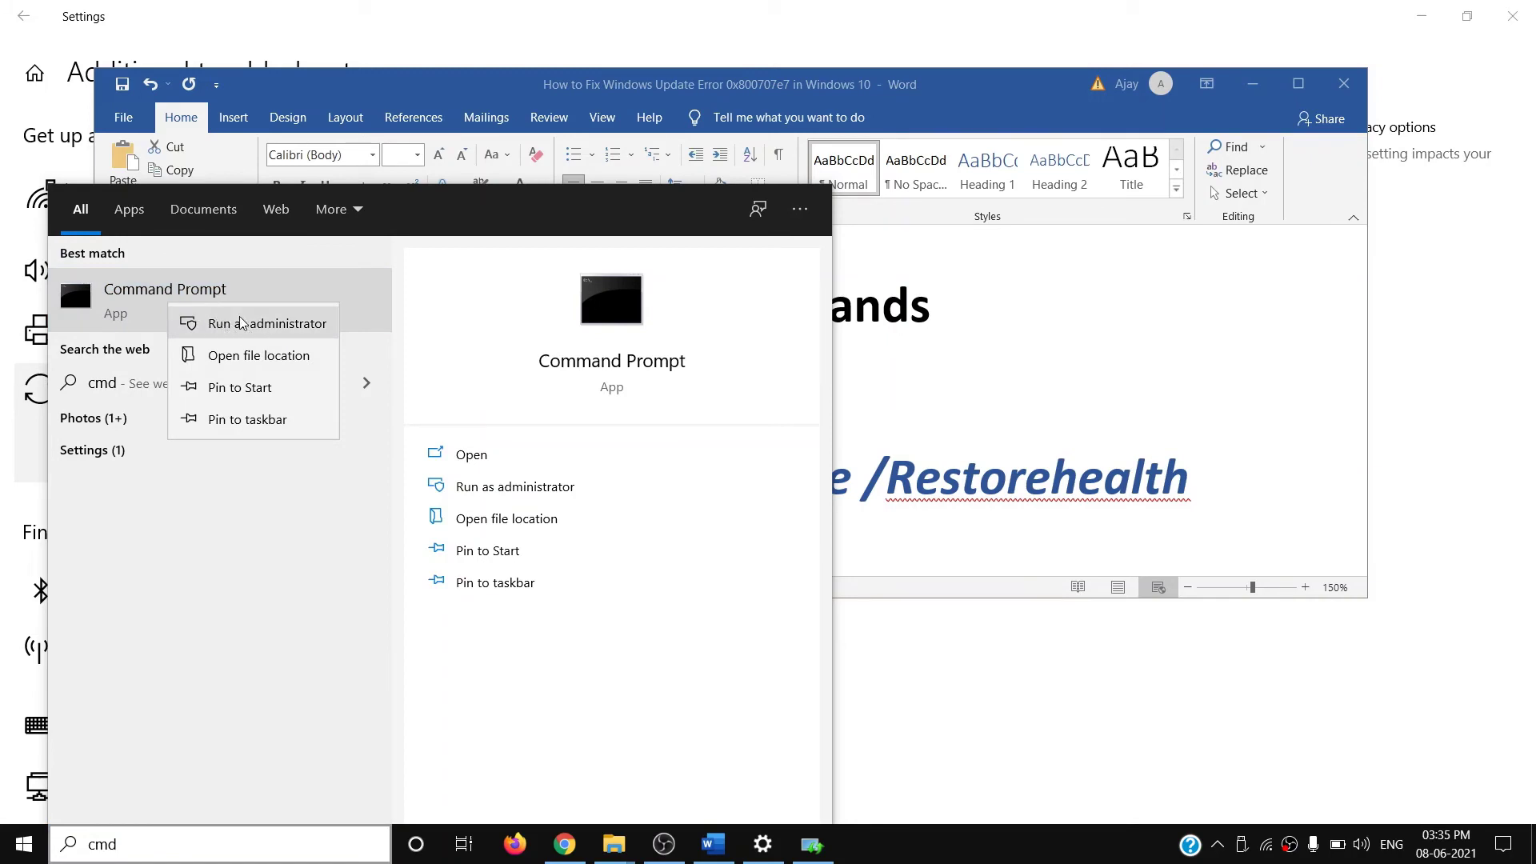
pyautogui.click(261, 331)
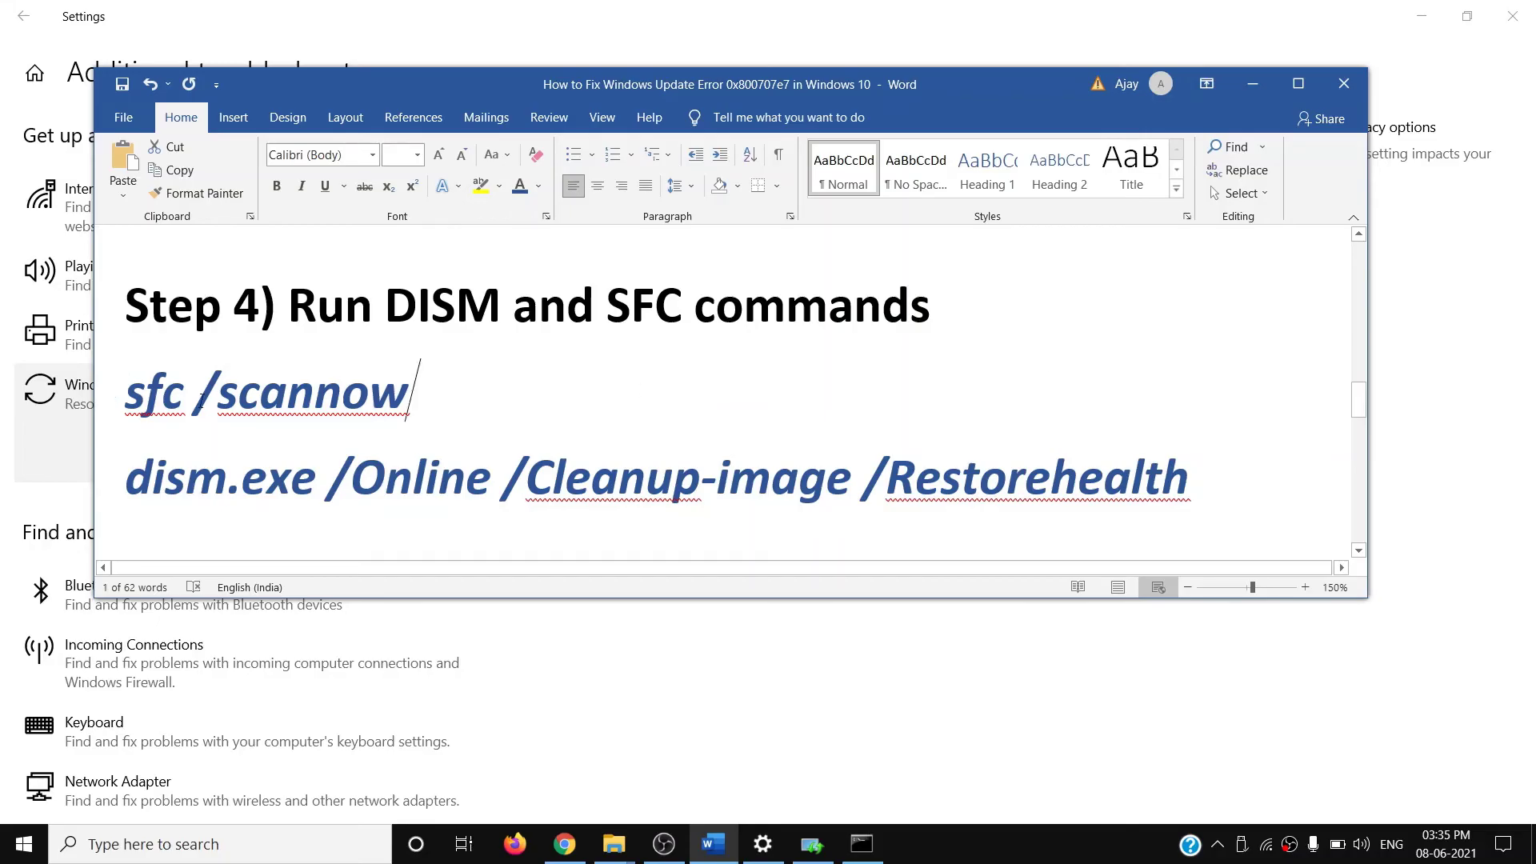
# Step: Copy sfc /scannow from the Word notes, run it in the administrator Command Prompt and highlight the verification percentage
pyautogui.moveTo(413, 394); pyautogui.dragTo(149, 404)
pyautogui.hotkey('ctrl', 'c')
pyautogui.click(861, 844)
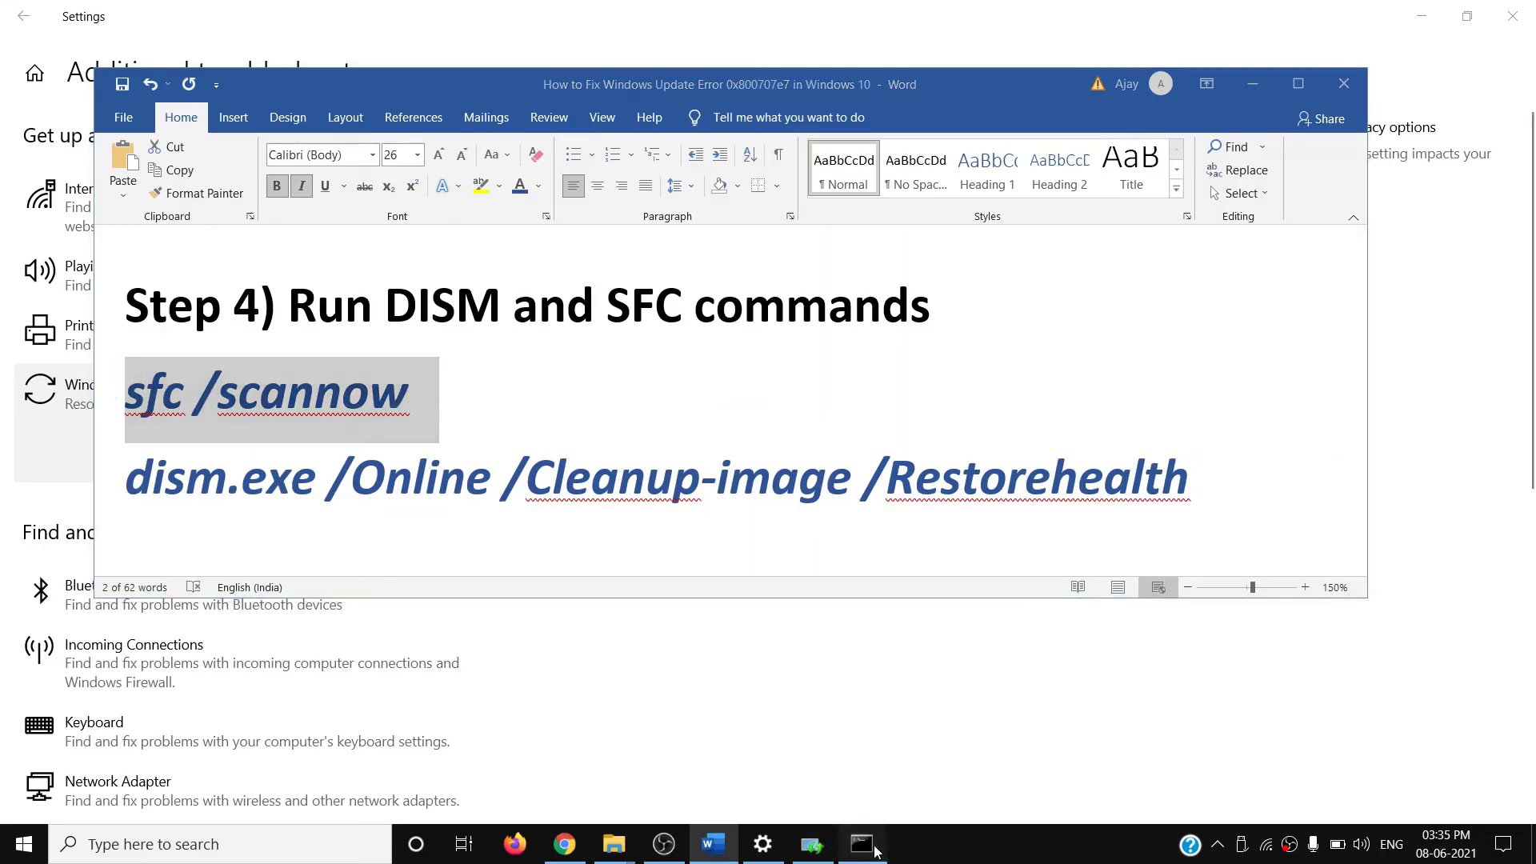
pyautogui.hotkey('ctrl', 'v')
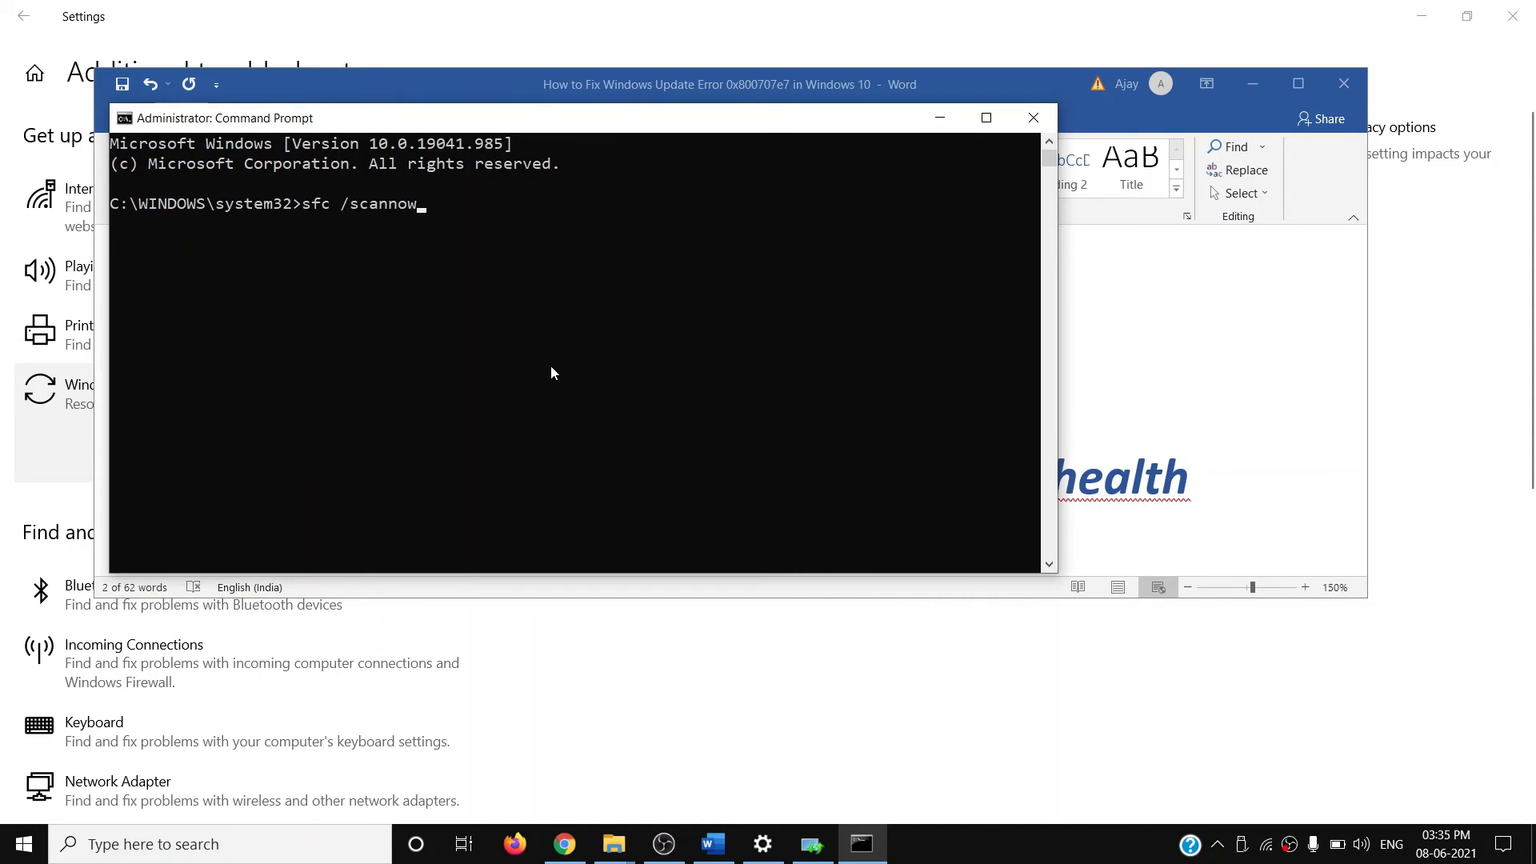
pyautogui.press('Return')
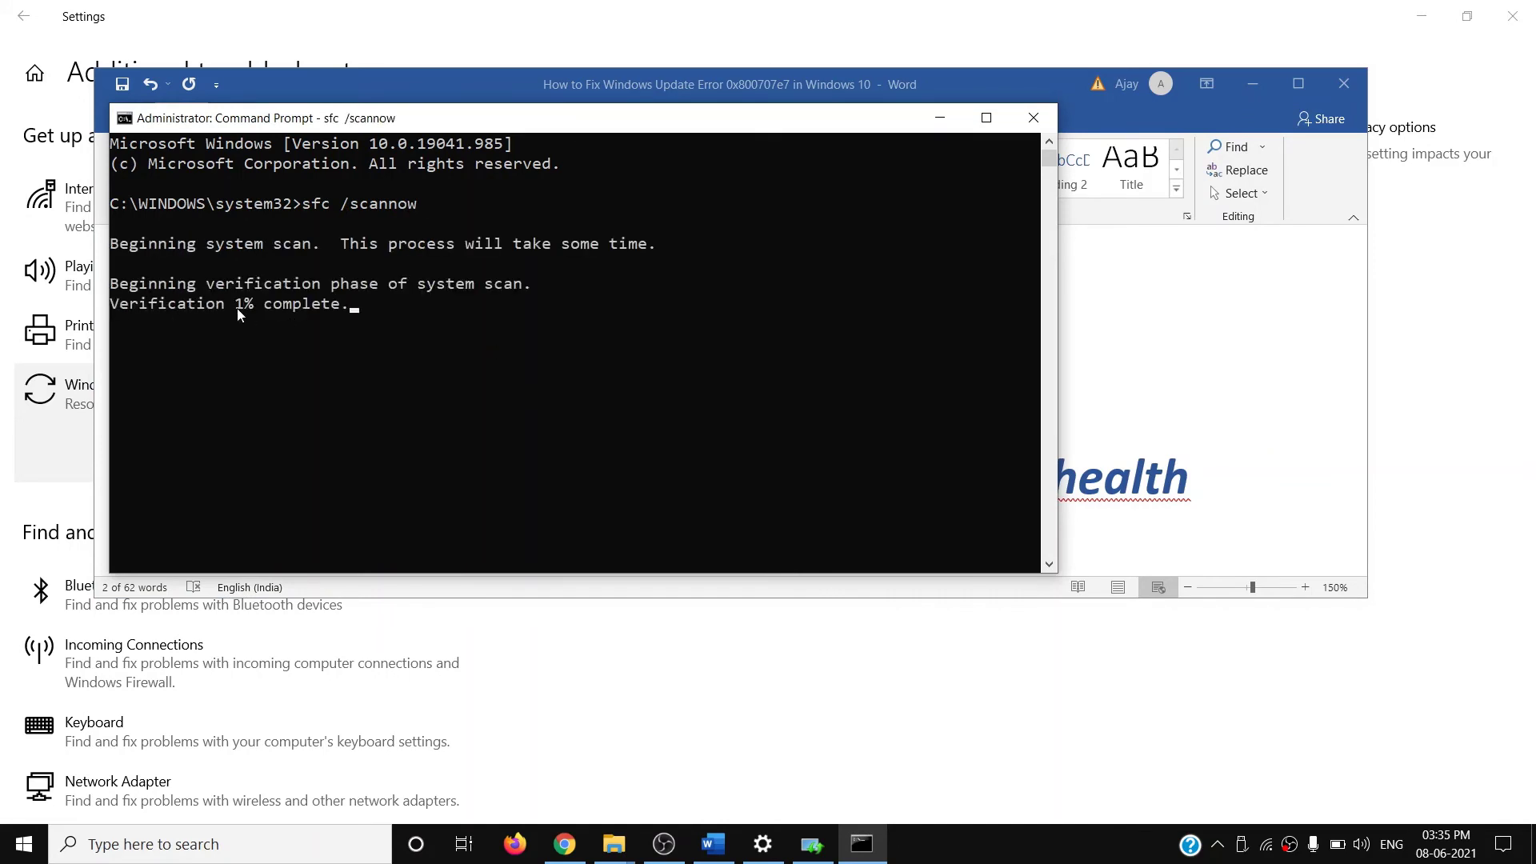
pyautogui.moveTo(236, 306); pyautogui.dragTo(250, 310)
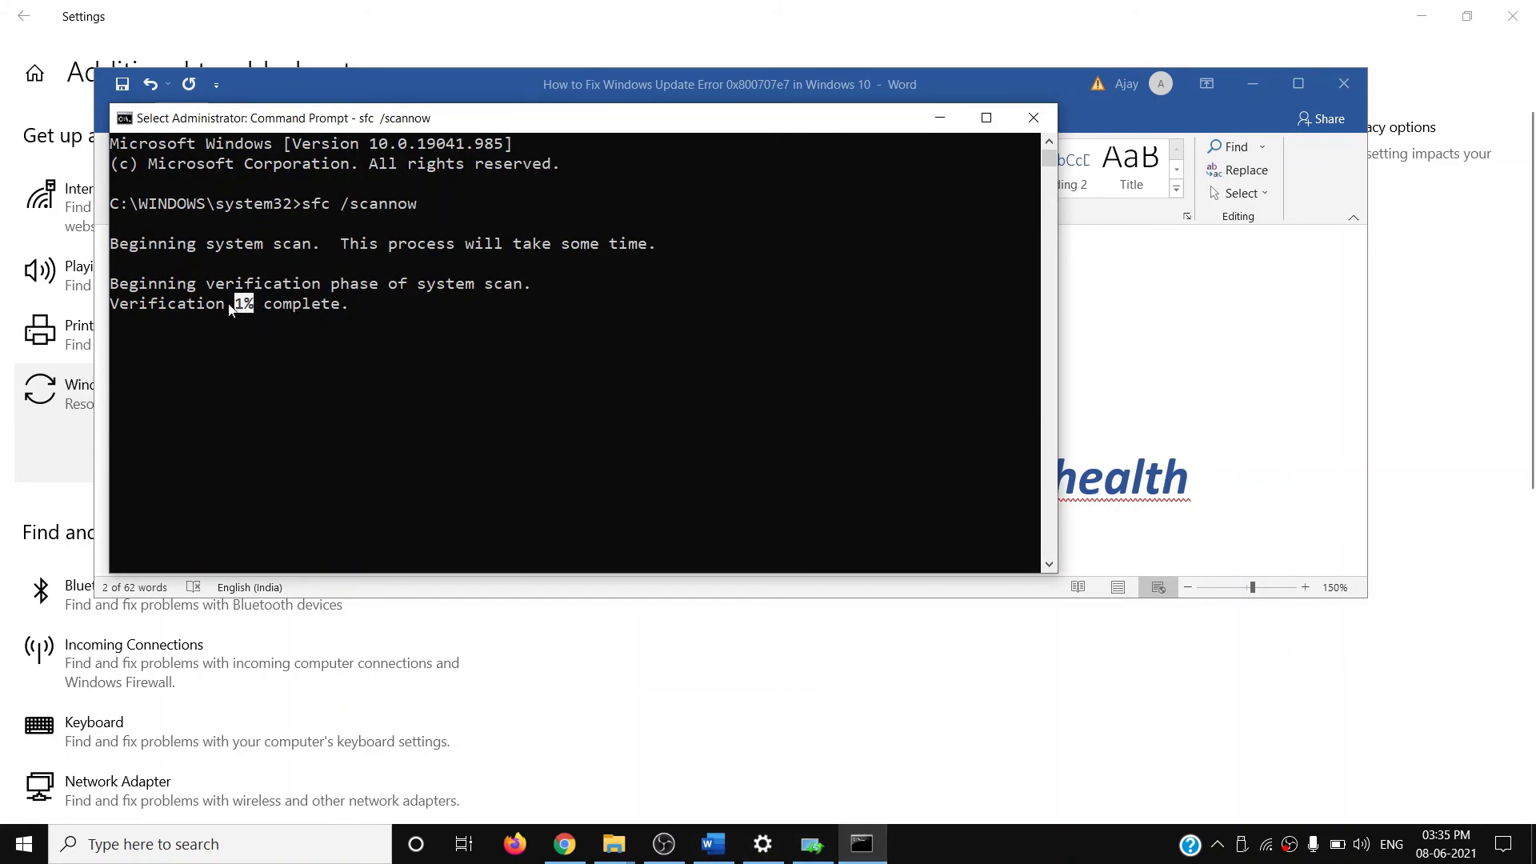
# Step: Select the dism.exe /Online /Cleanup-image /Restorehealth command in the Word notes and check the SFC scan in Command Prompt
pyautogui.click(713, 844)
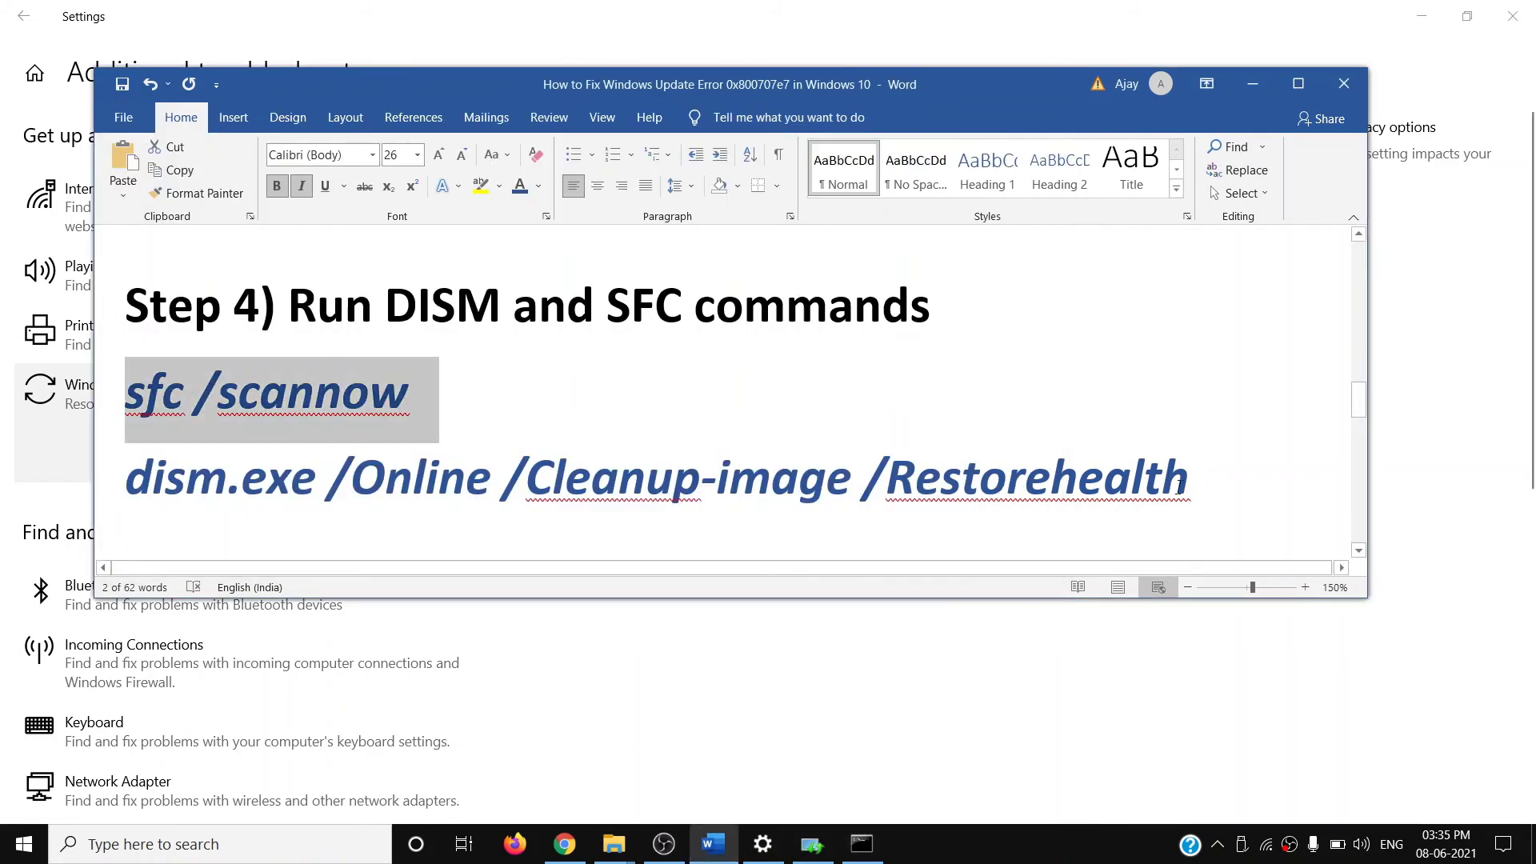
pyautogui.moveTo(1180, 484); pyautogui.dragTo(127, 480)
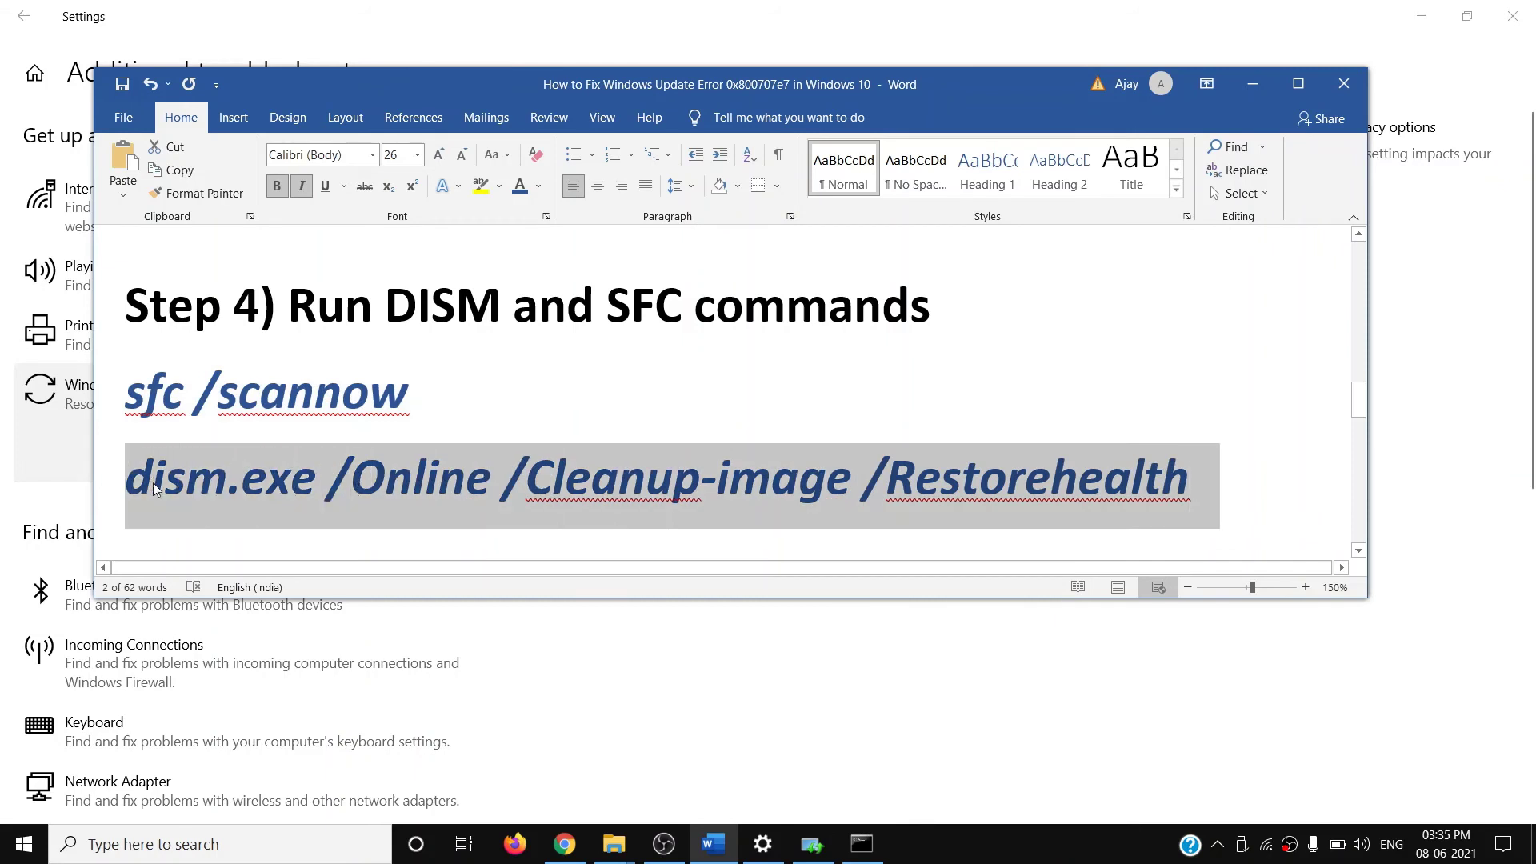
pyautogui.click(857, 856)
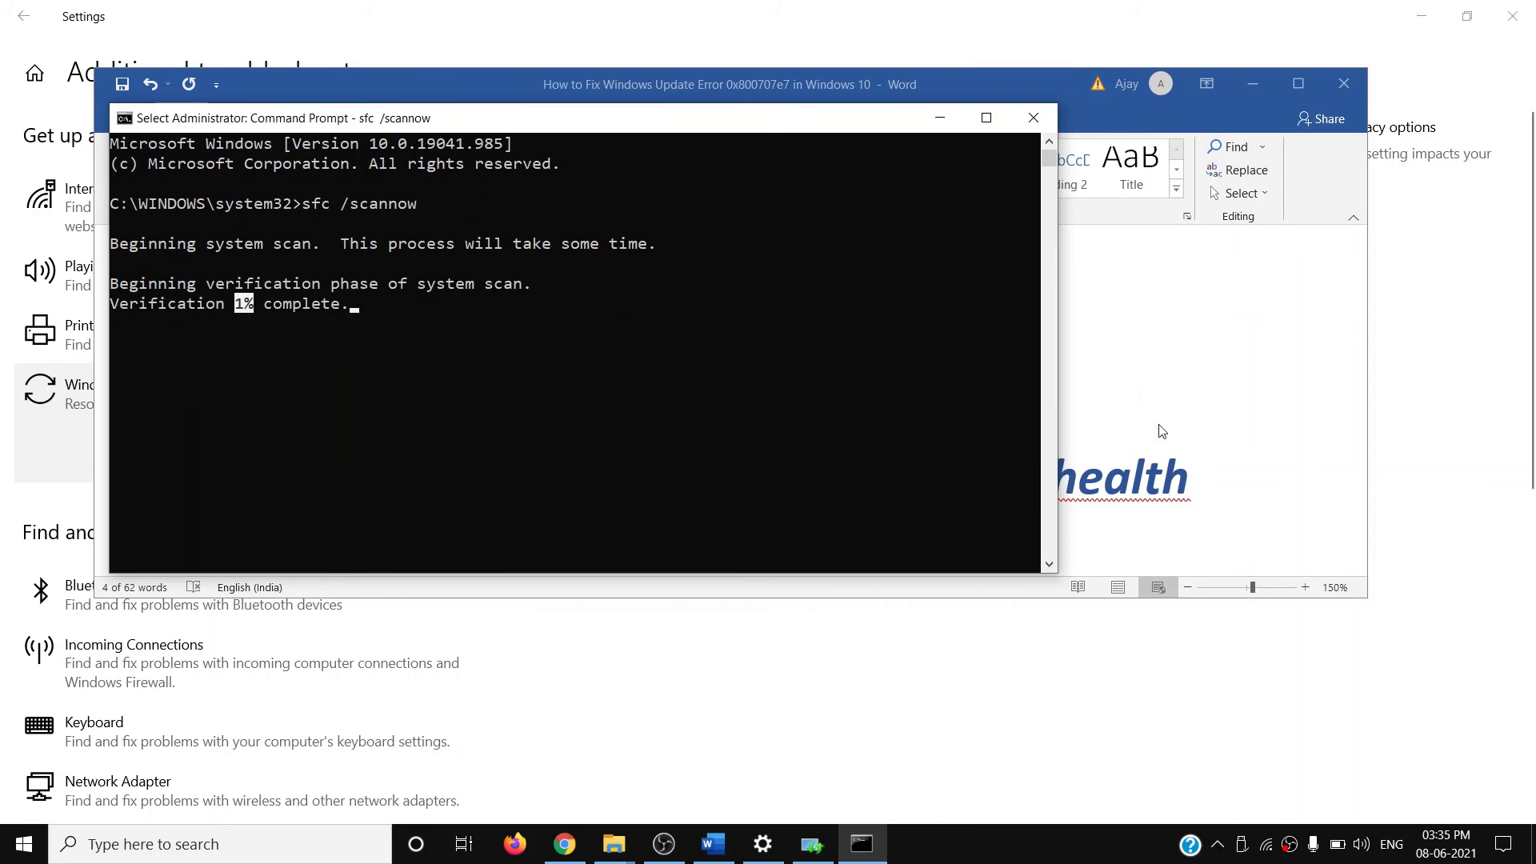
pyautogui.hotkey('alt', 'Tab')
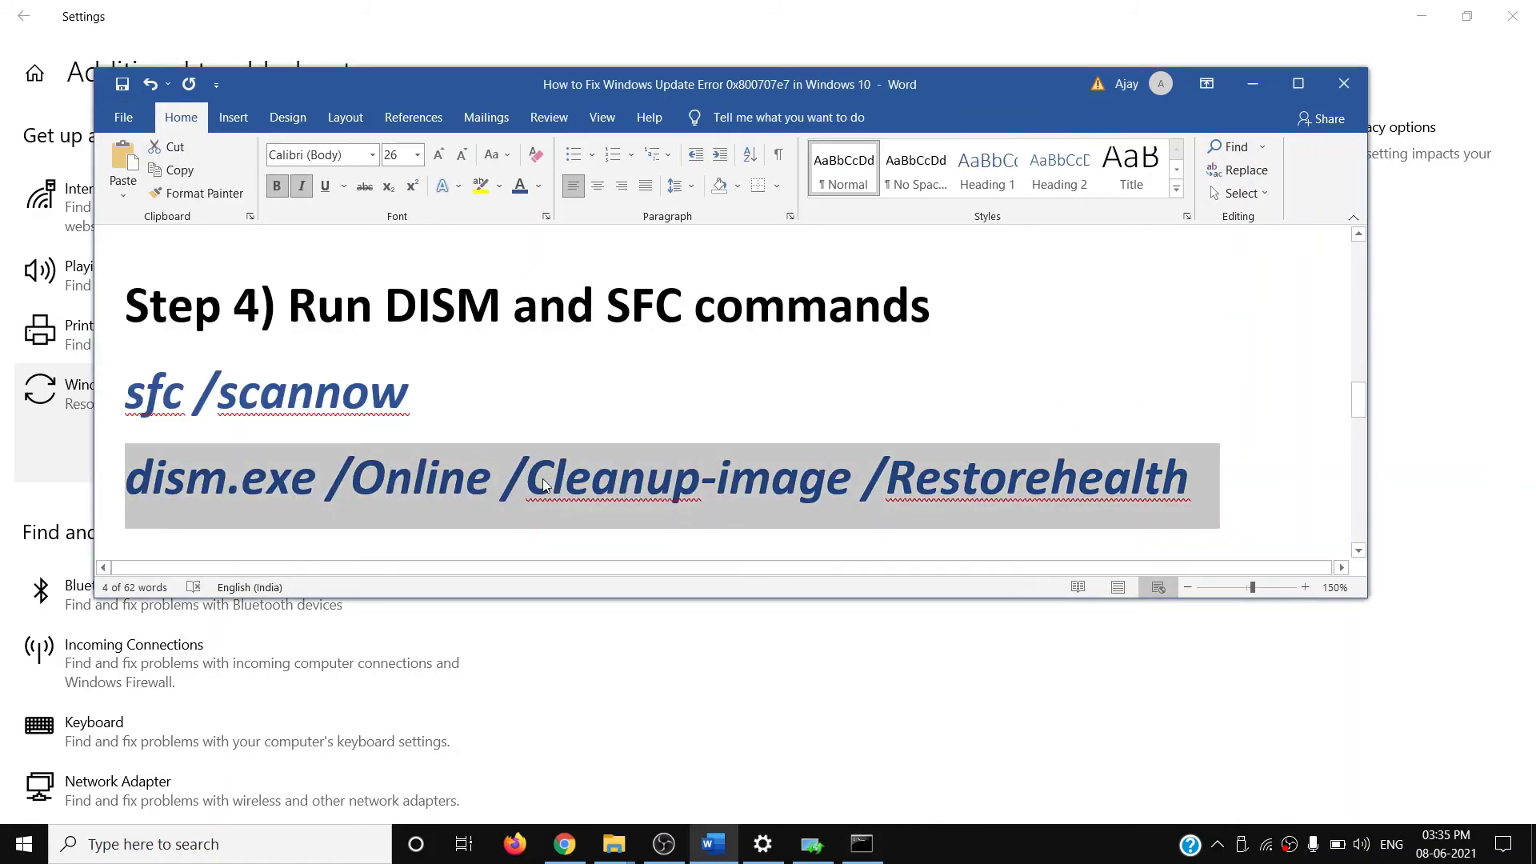
pyautogui.click(20, 848)
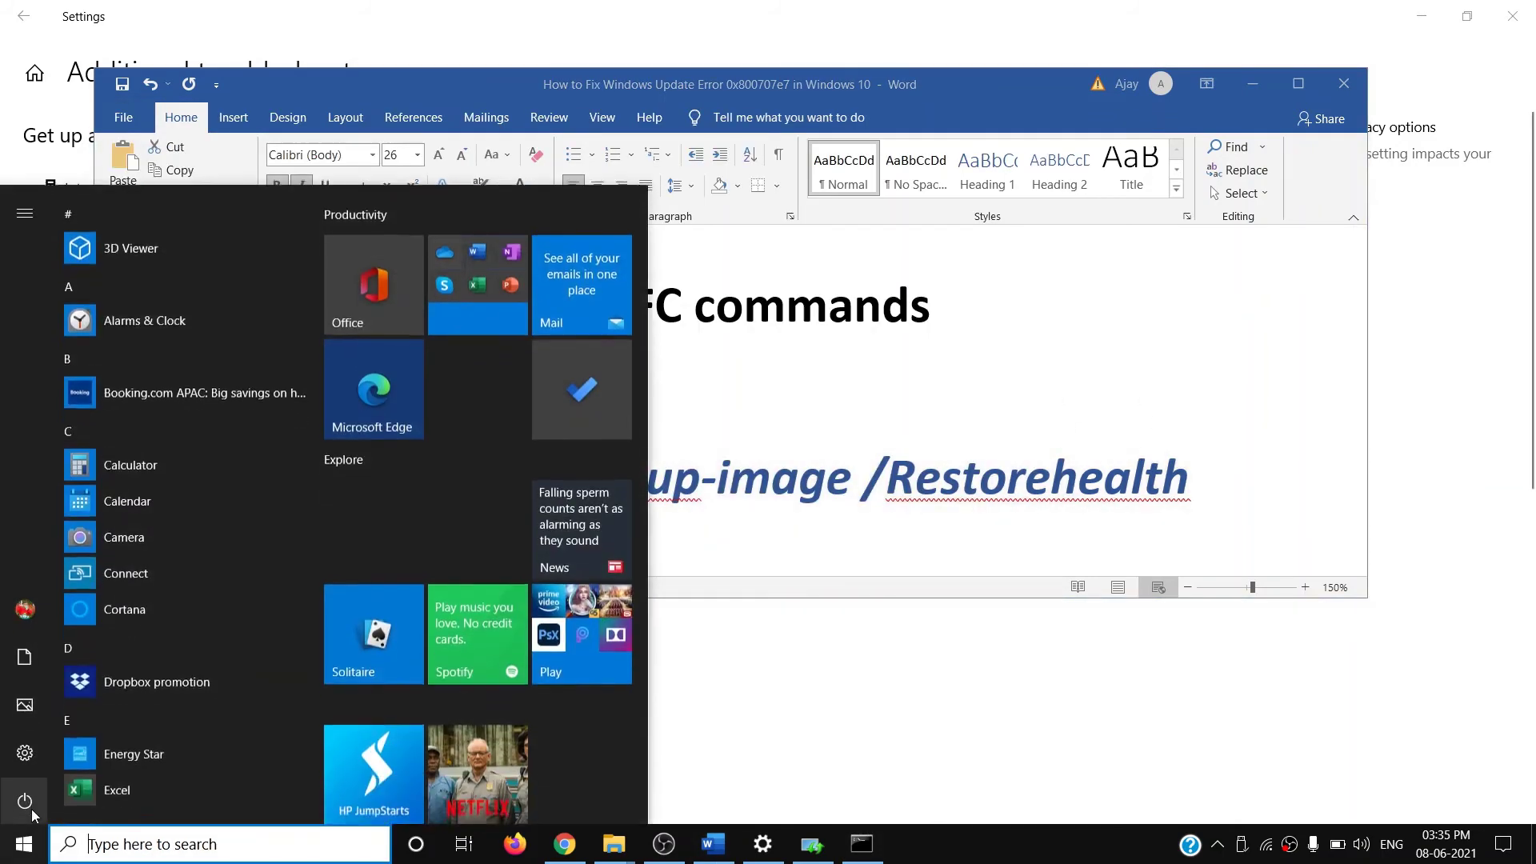
pyautogui.click(25, 800)
pyautogui.press('Escape')
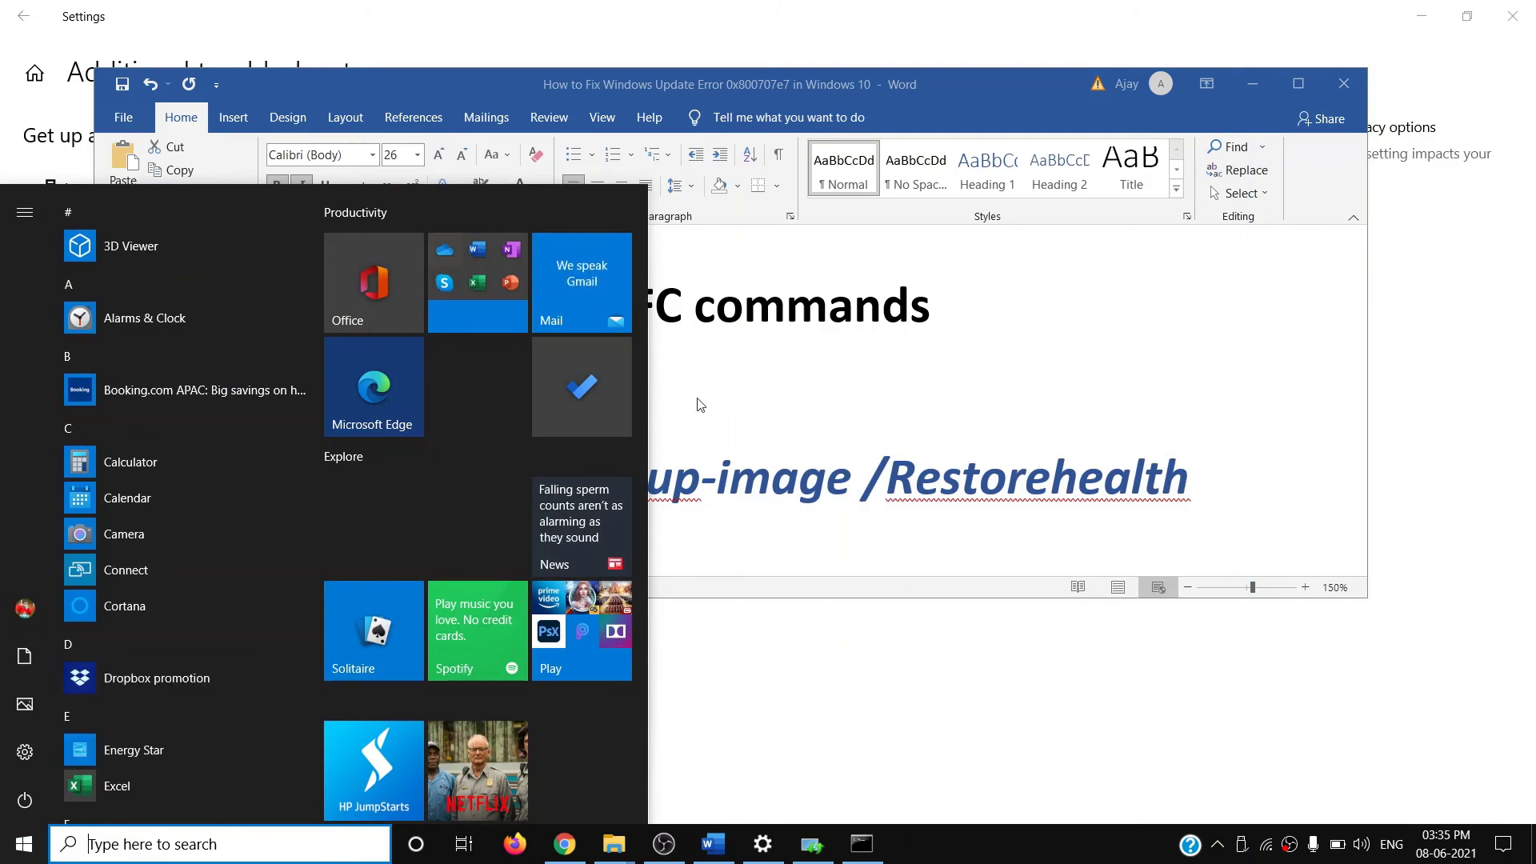
pyautogui.press('Escape')
# Step: Go to Step 5 in the Word notes and highlight the media creation tool heading and its Microsoft download link
pyautogui.scroll(-2, 477, 432)
pyautogui.scroll(-1, 477, 432)
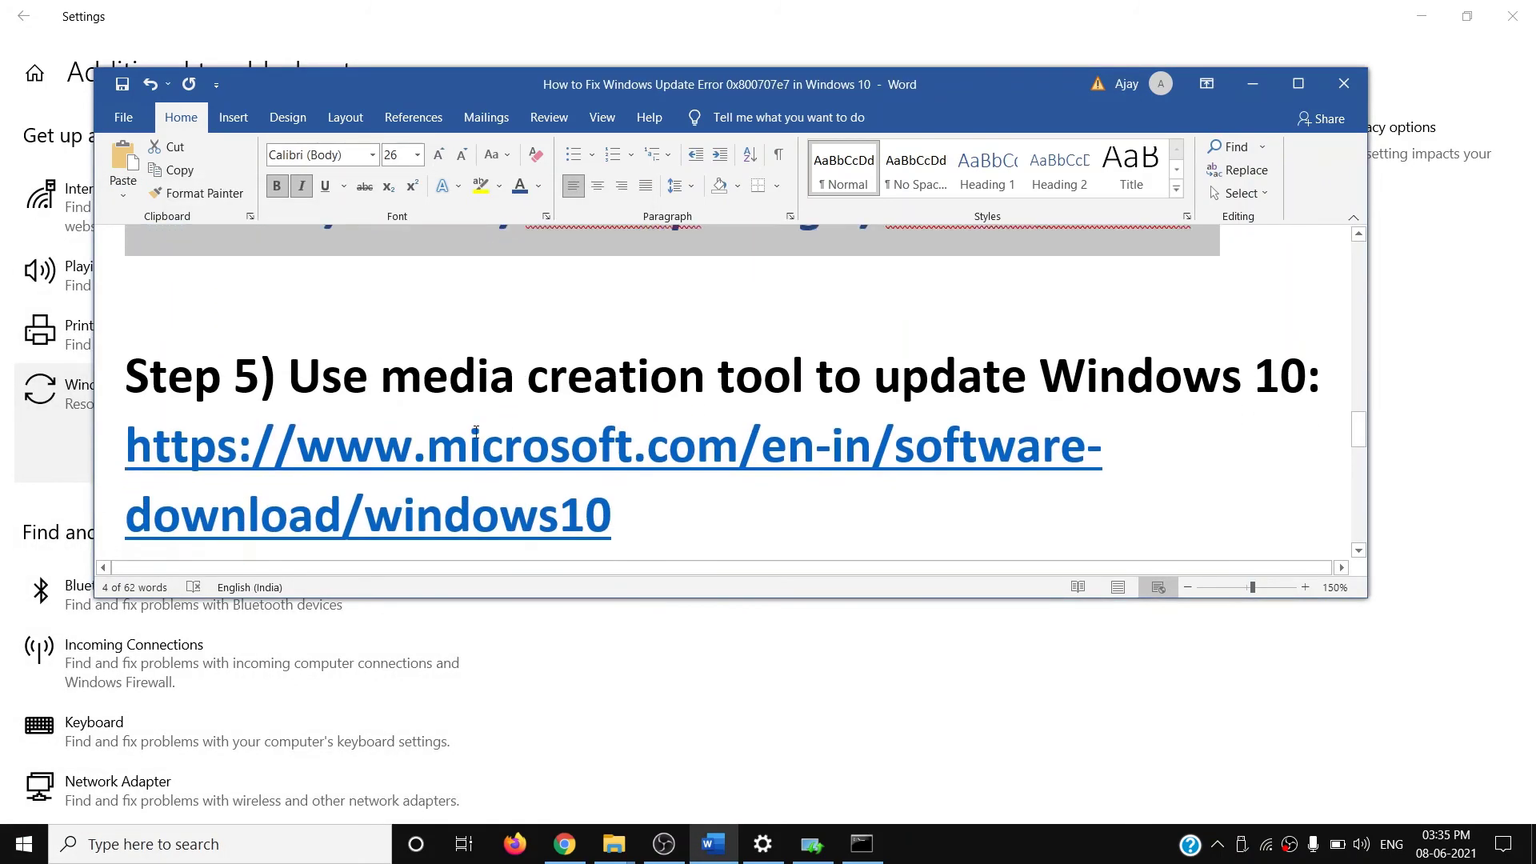
pyautogui.moveTo(301, 366); pyautogui.dragTo(1306, 364)
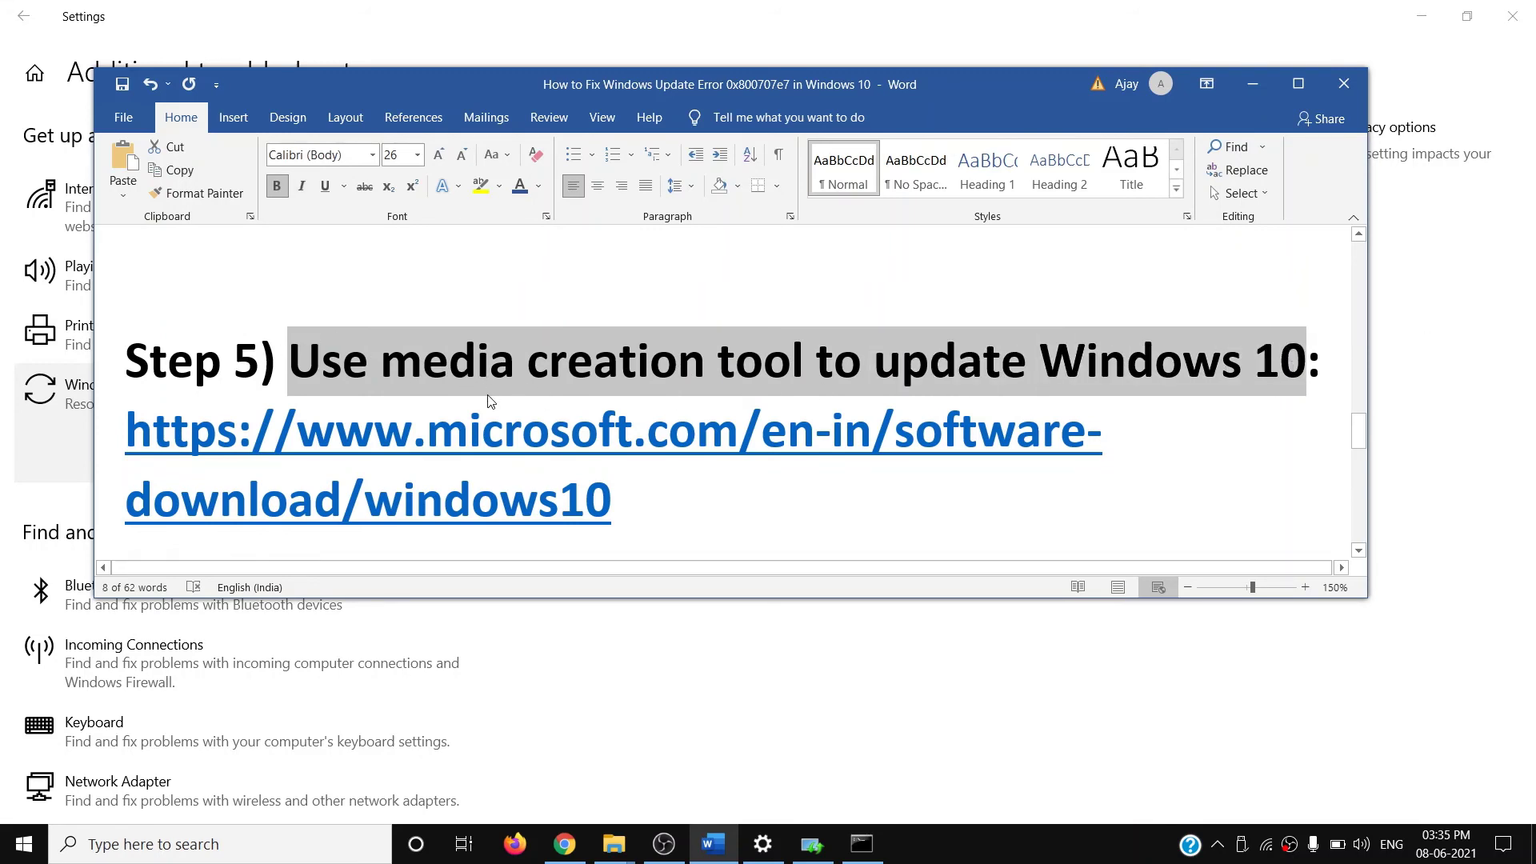
pyautogui.scroll(-1, 617, 439)
pyautogui.tripleClick(466, 421)
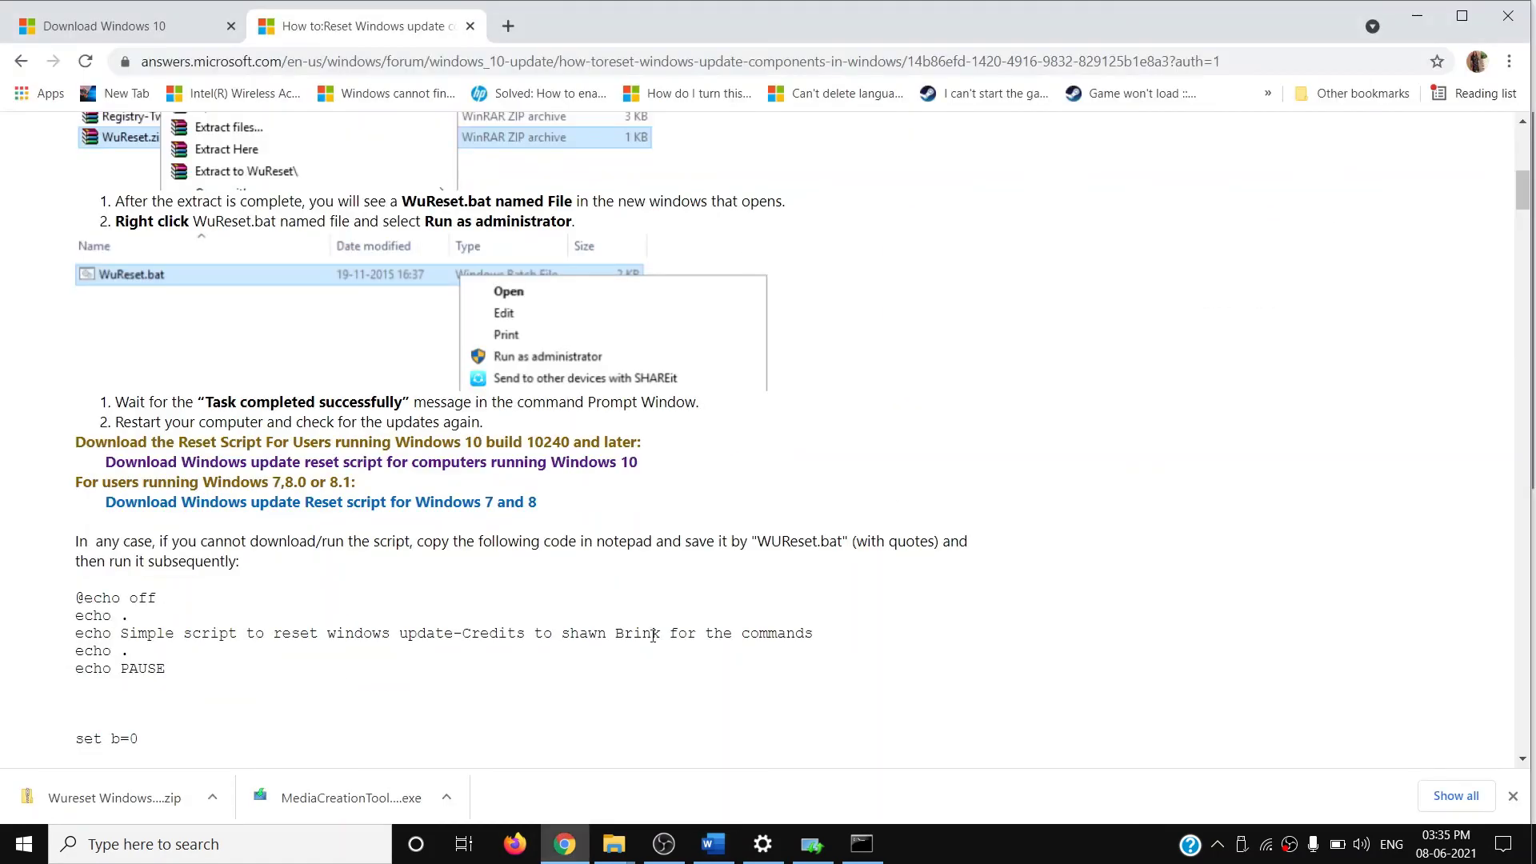
# Step: Switch to the Download Windows 10 page in Chrome and find the Create Windows 10 installation media section
pyautogui.click(564, 844)
pyautogui.click(89, 32)
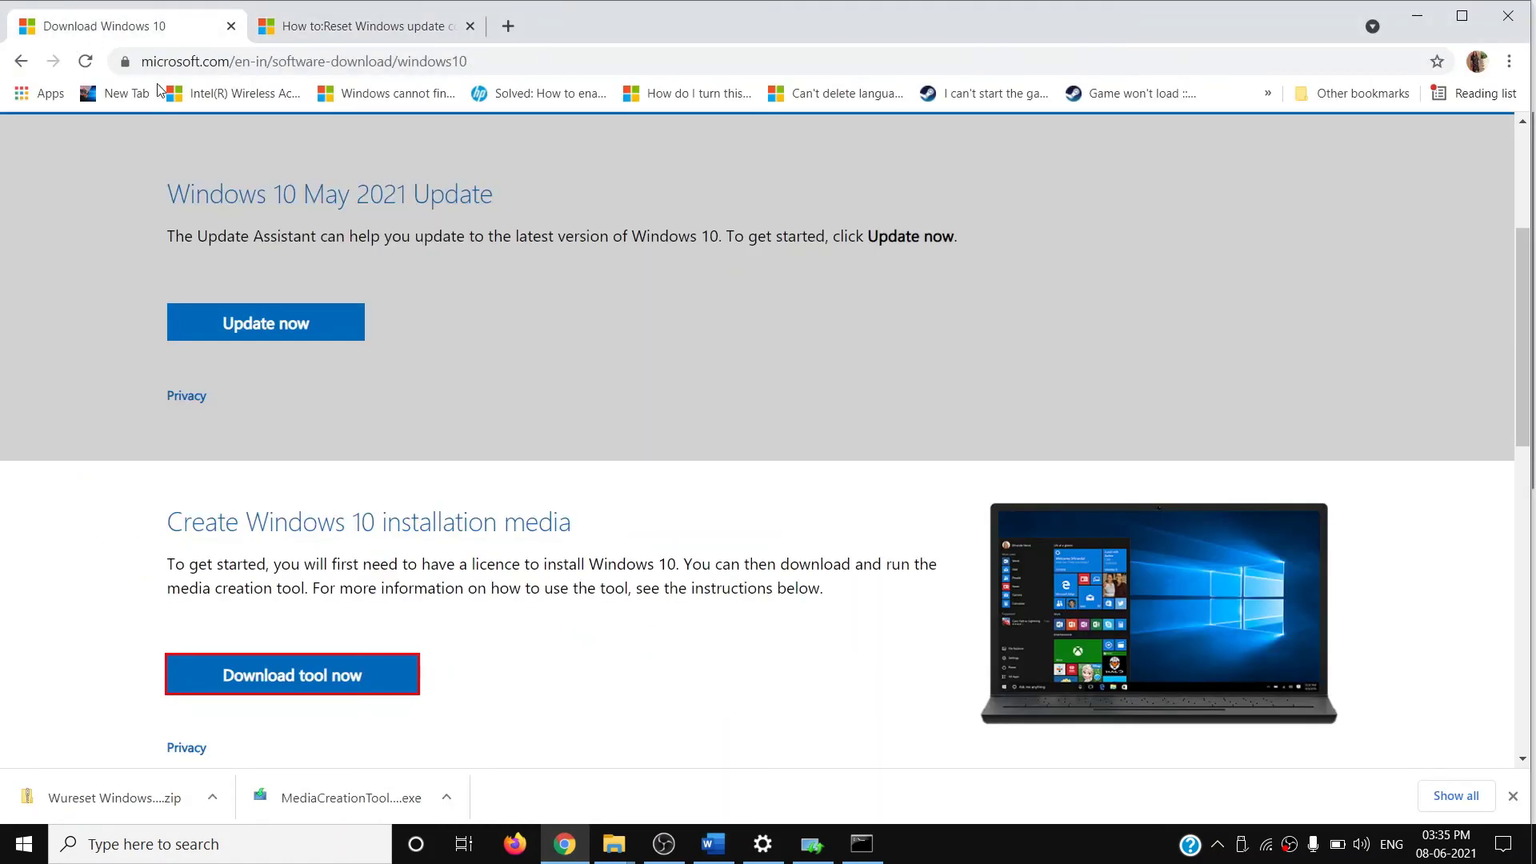
pyautogui.scroll(-1, 564, 438)
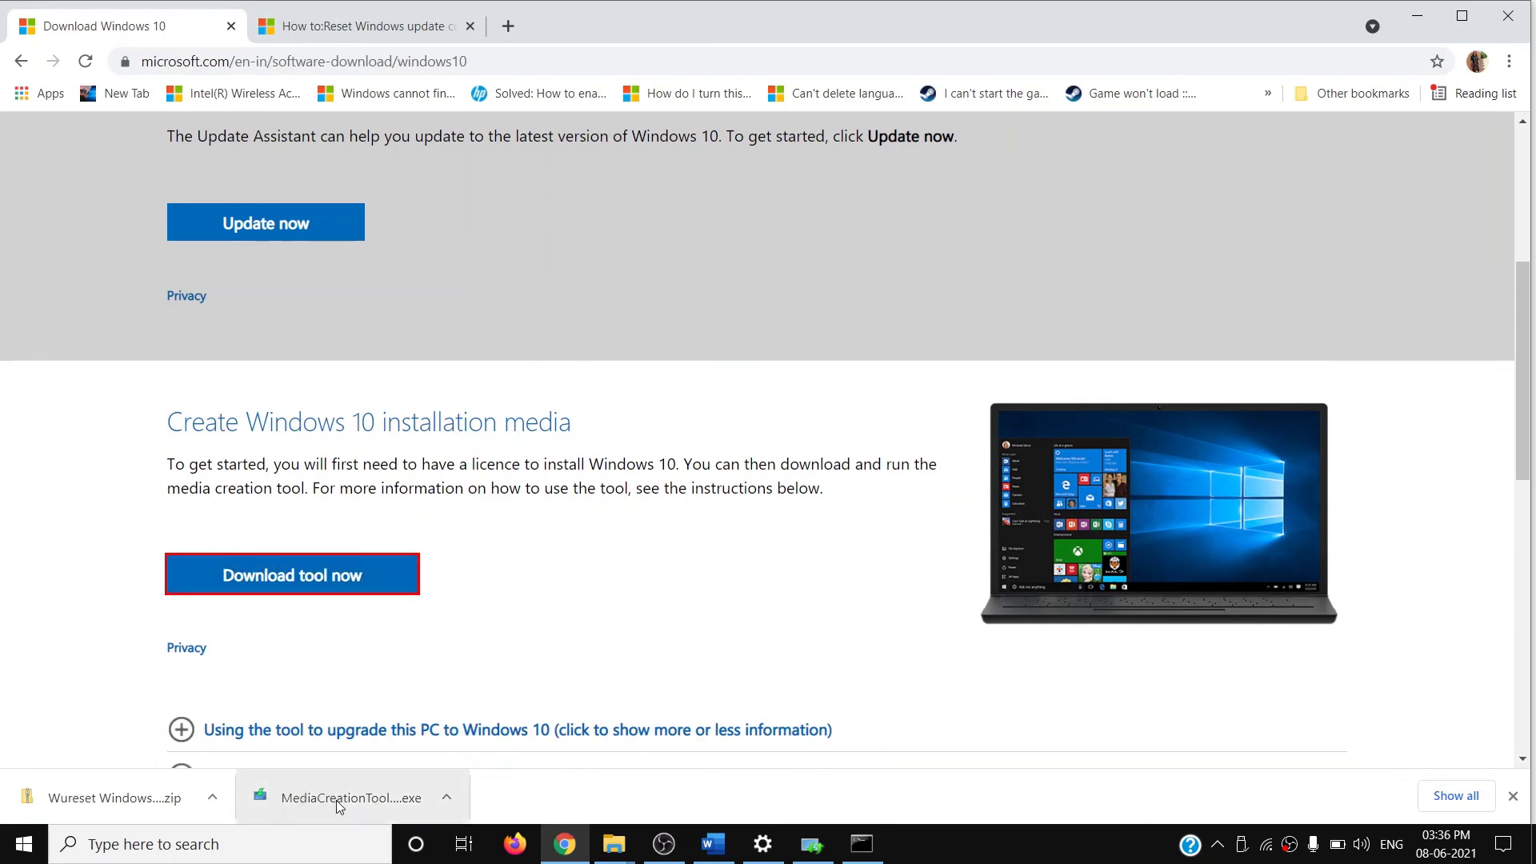
# Step: In Windows 10 Setup, accept the license terms, start the download with Upgrade this PC now, and minimize the setup window
pyautogui.click(832, 859)
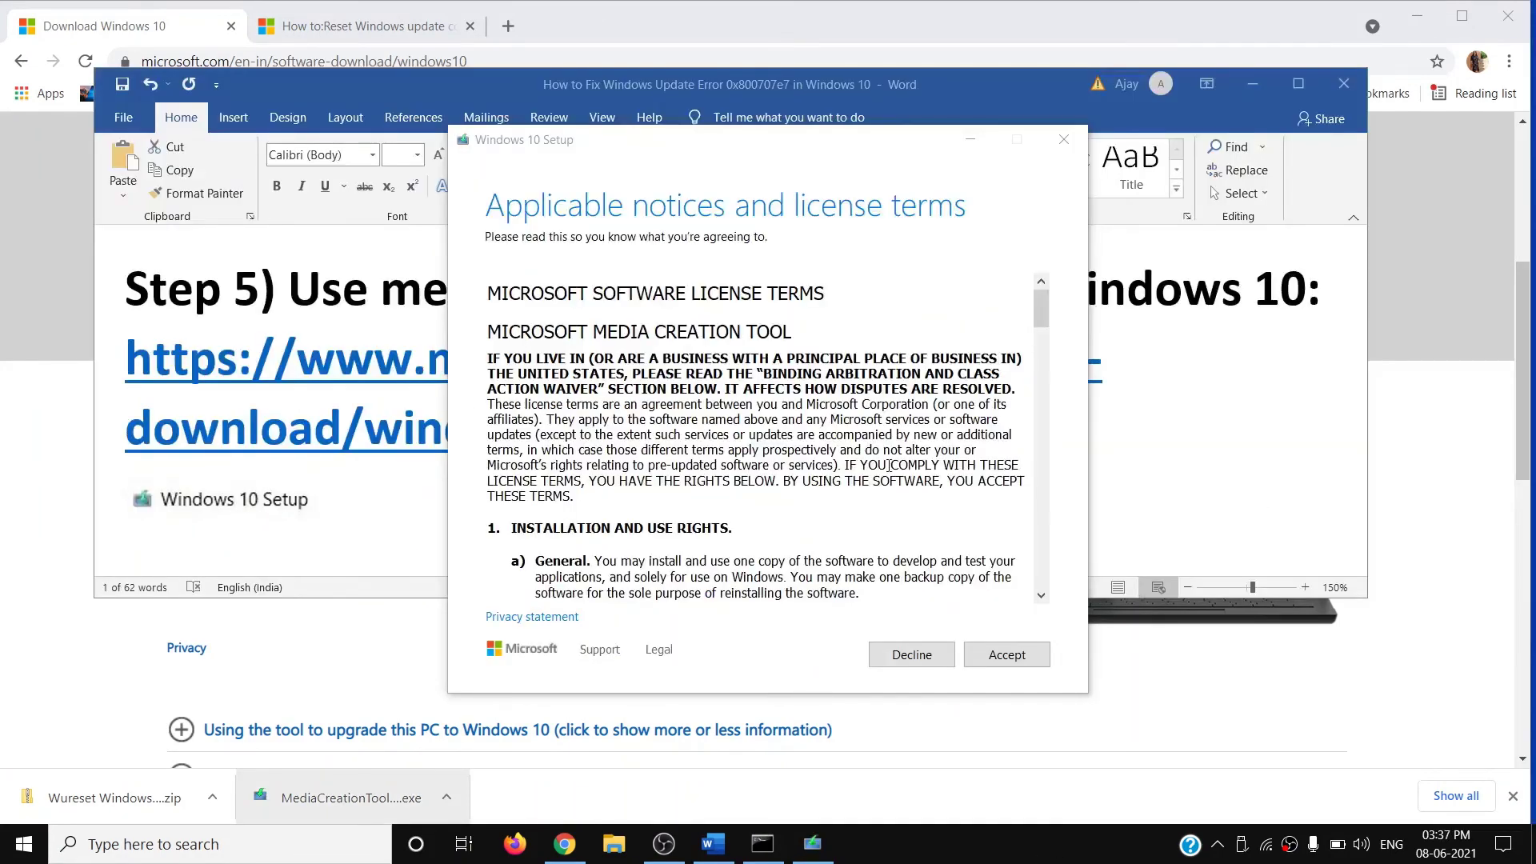
pyautogui.click(1014, 656)
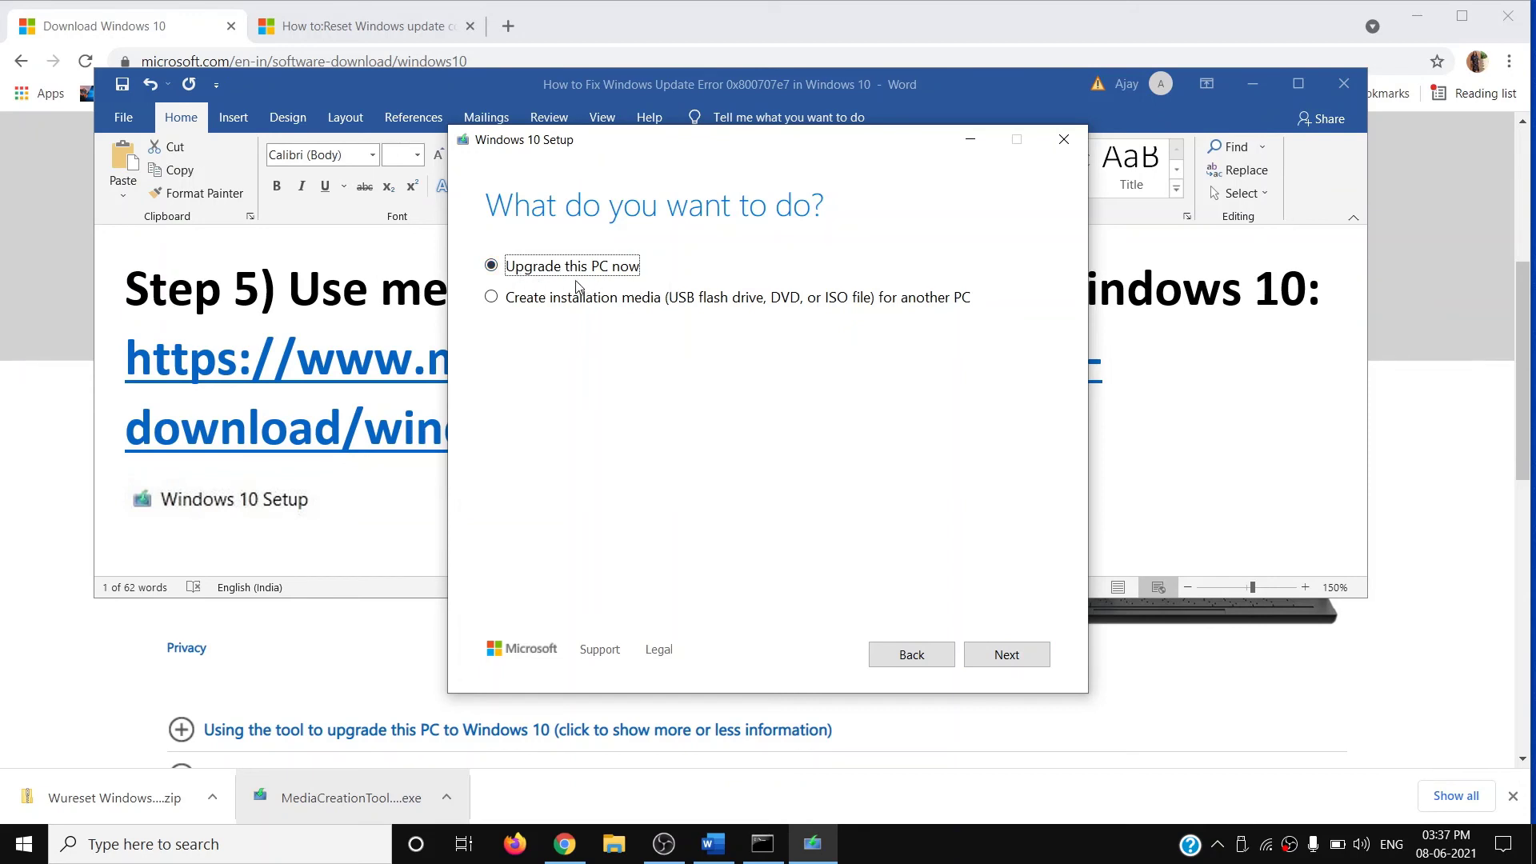
pyautogui.click(1019, 659)
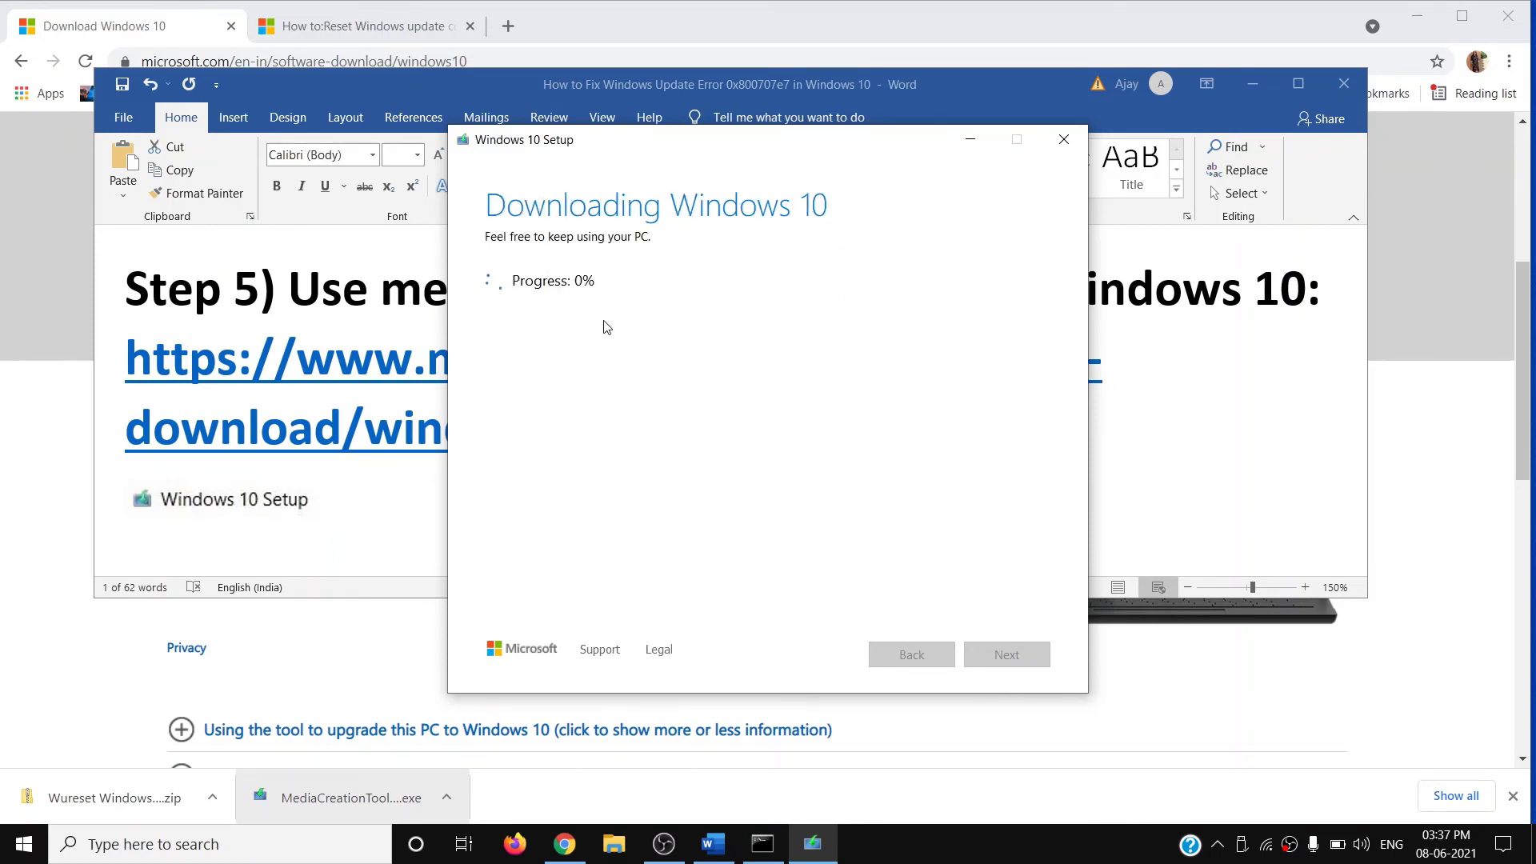
pyautogui.click(969, 148)
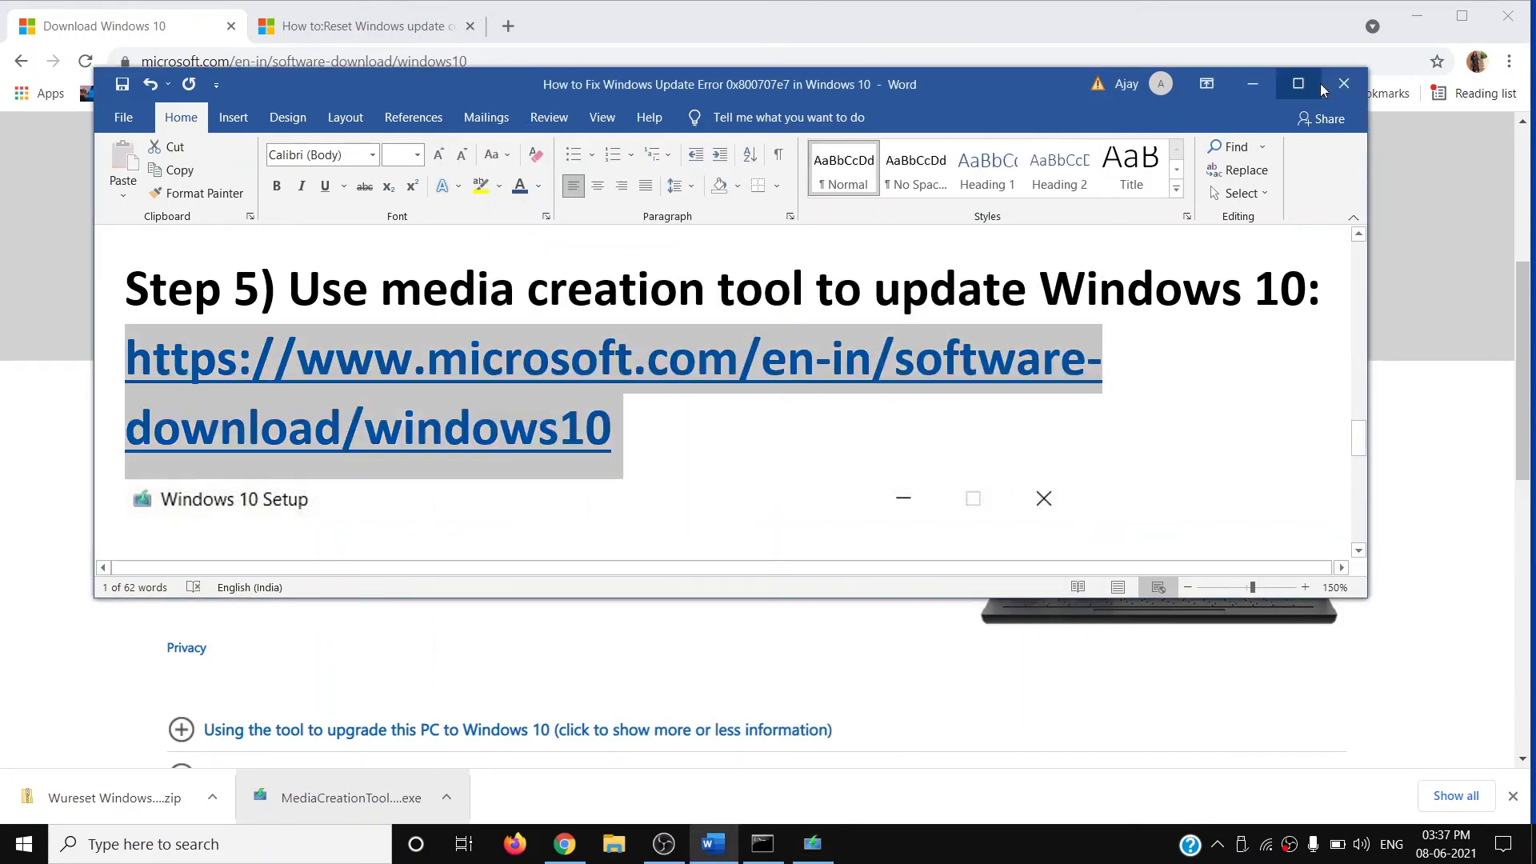
# Step: Maximize the Word notes and review the Ready to install screenshot under Step 5 down to its Install option
pyautogui.press('super+Up')
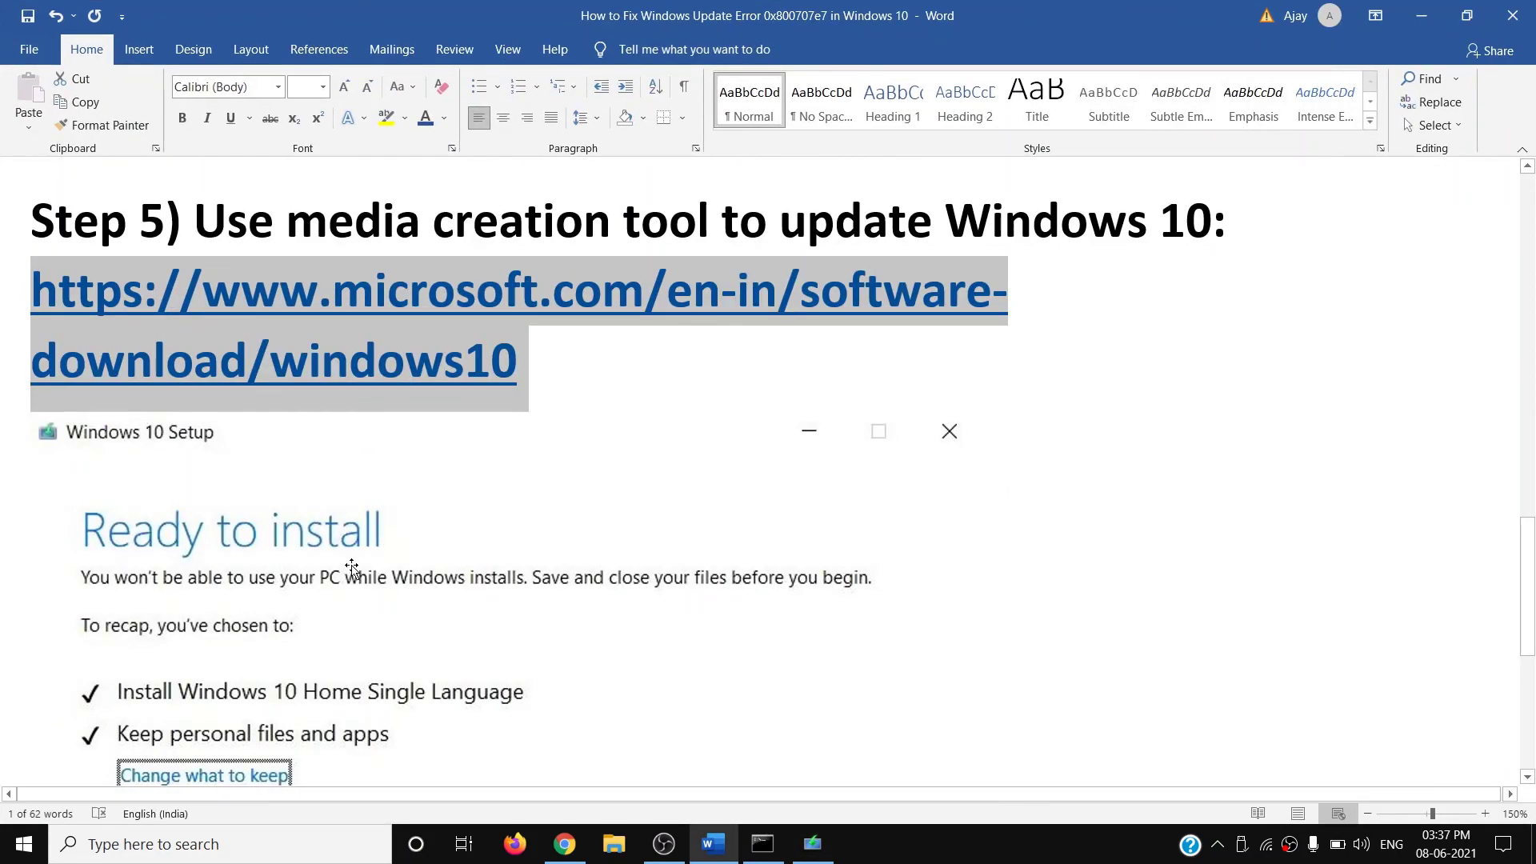
pyautogui.scroll(-3, 400, 572)
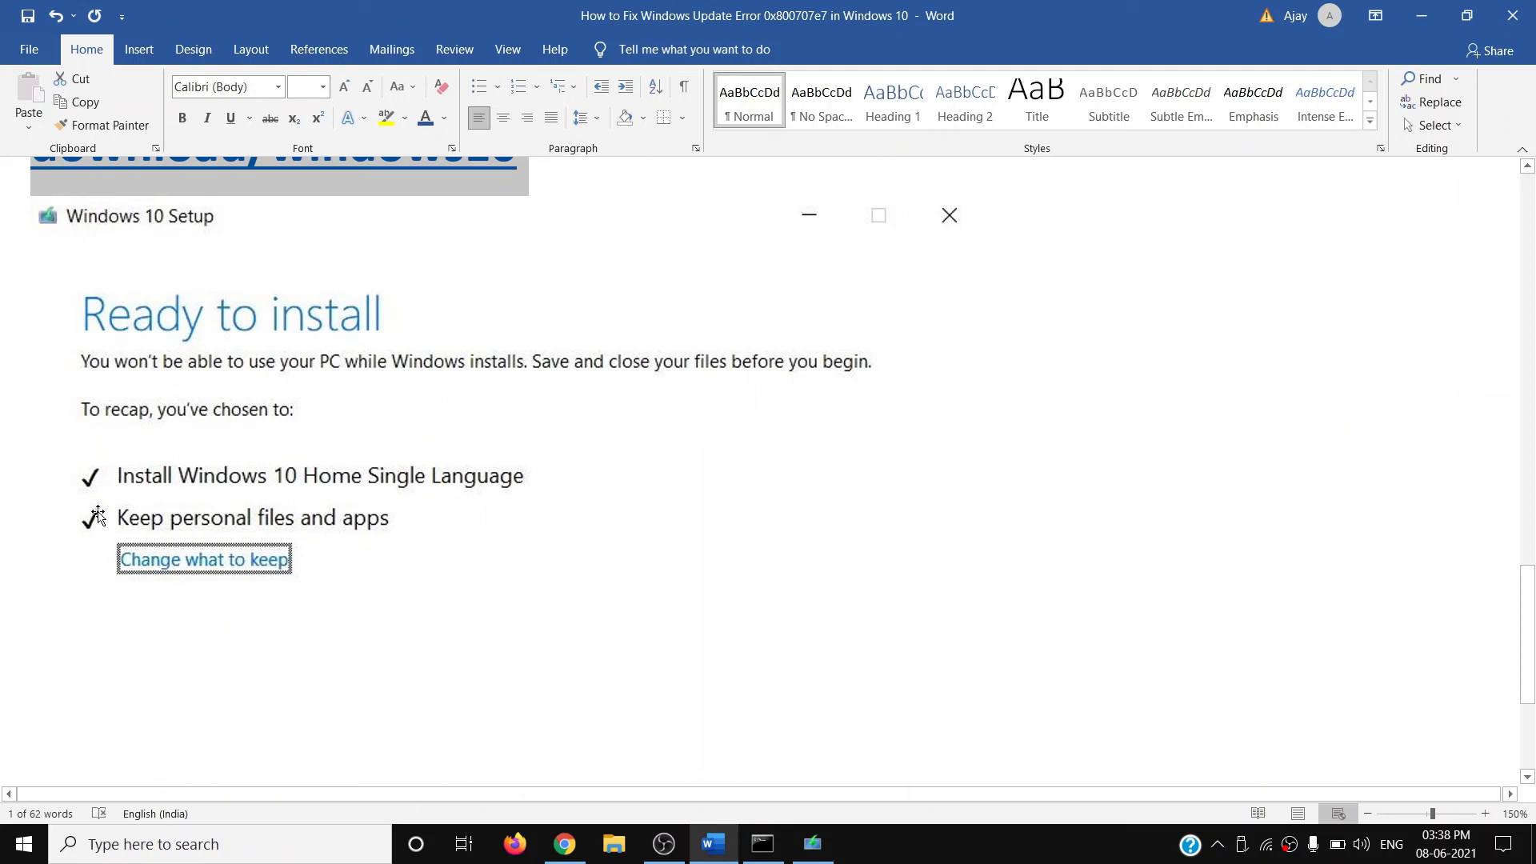
pyautogui.scroll(-3, 956, 722)
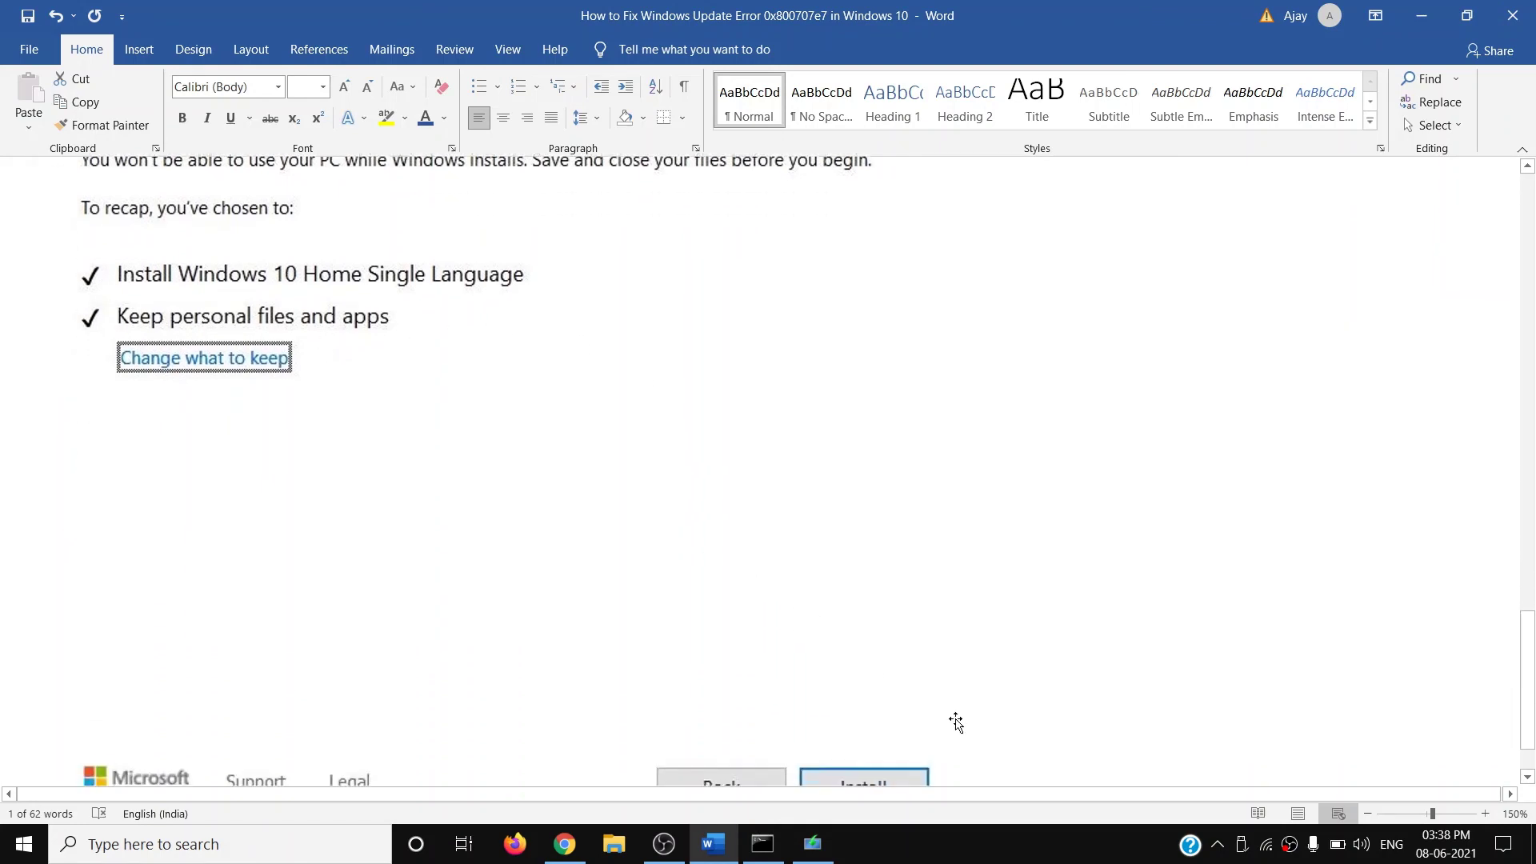
pyautogui.scroll(-1, 956, 722)
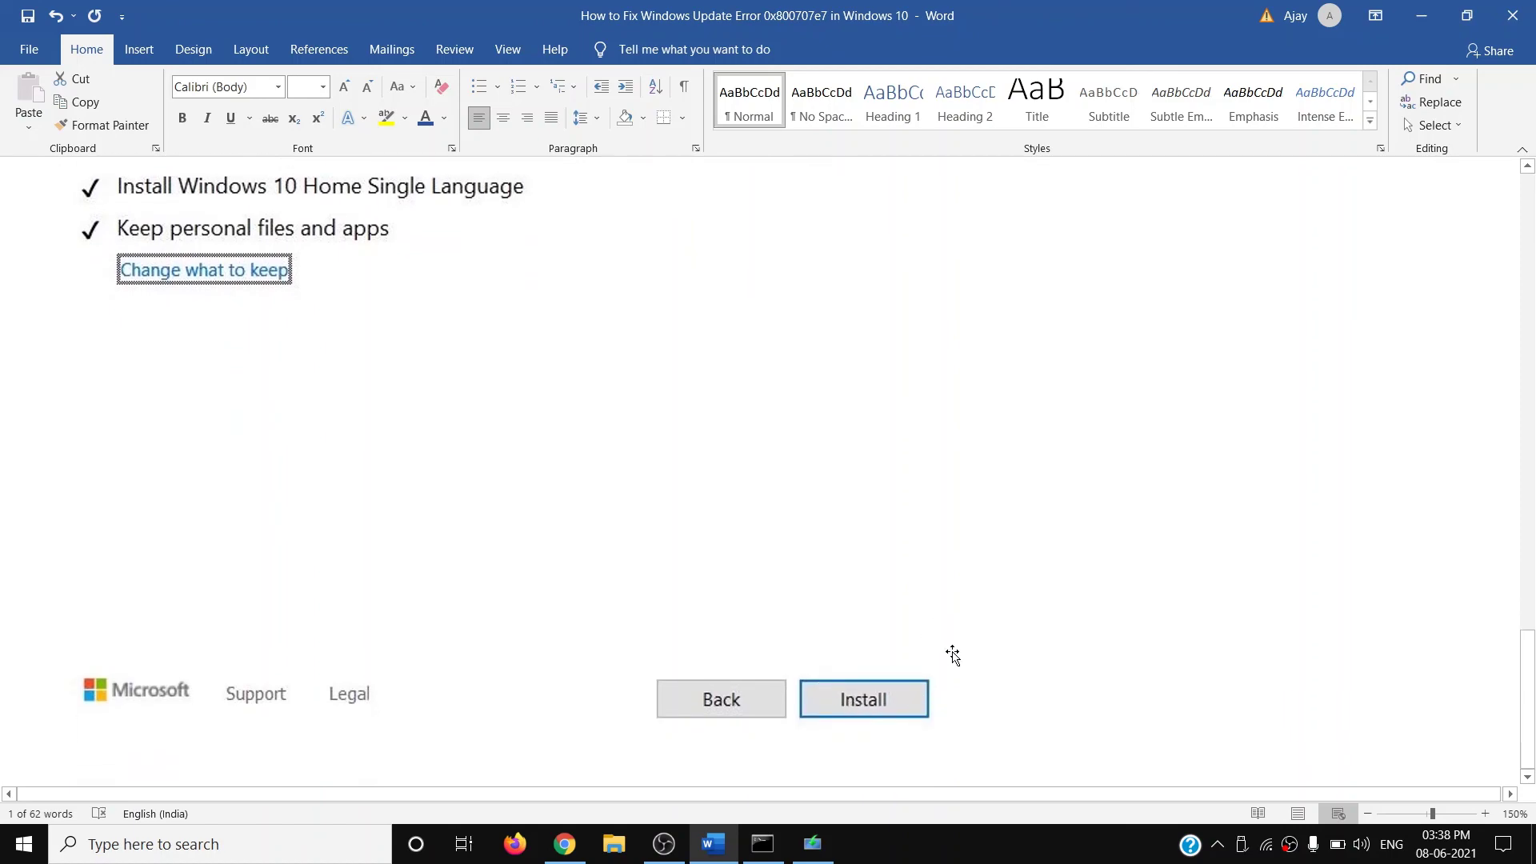
# Step: Return to the beginning of the Word notes and highlight the Windows Update Error 0x800707e7 title text
pyautogui.scroll(20, 933, 670)
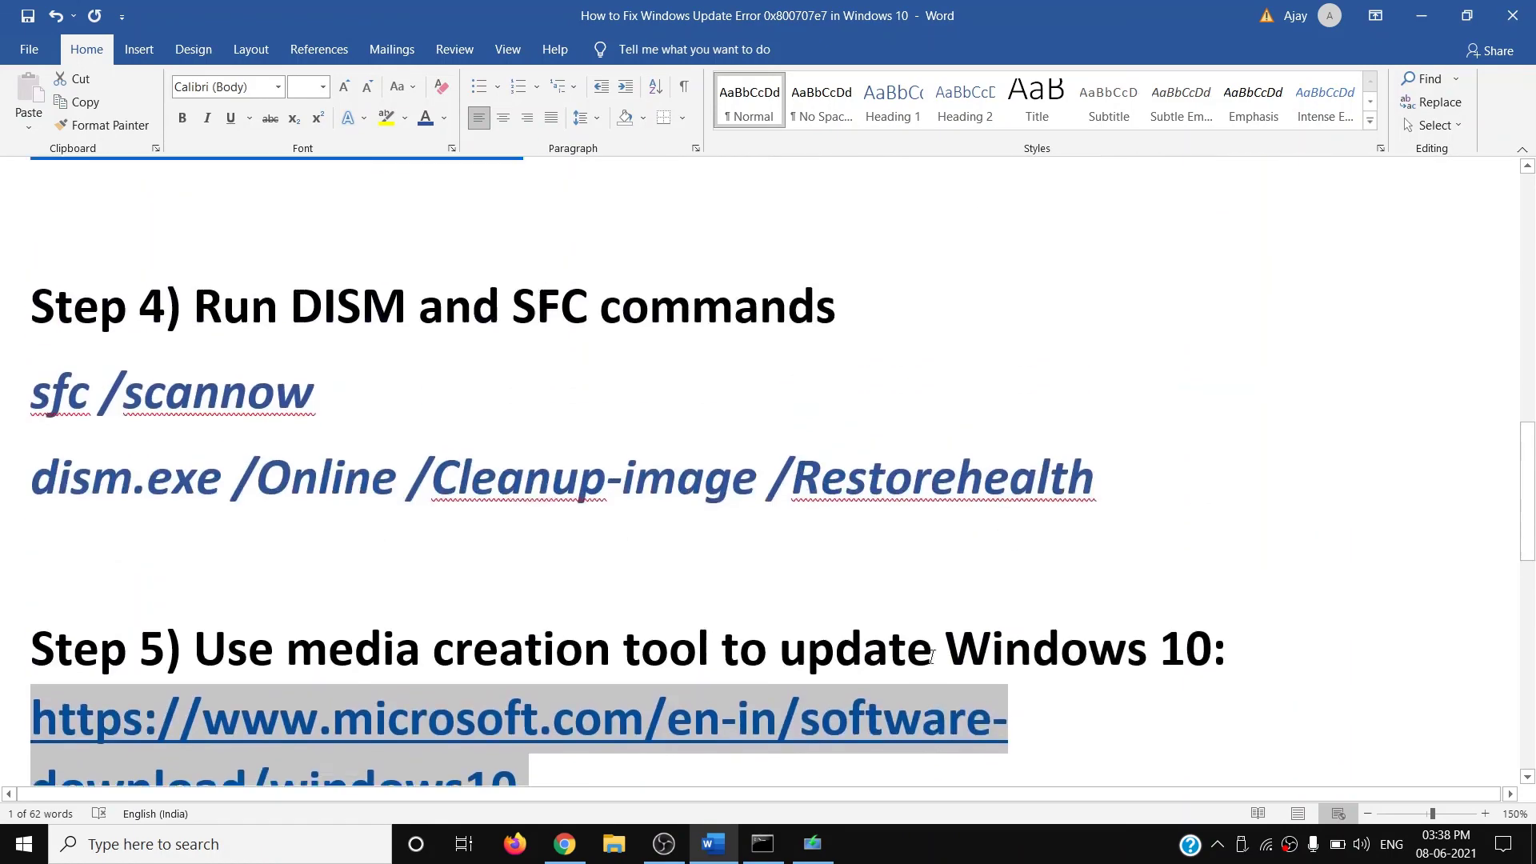
pyautogui.scroll(1, 930, 656)
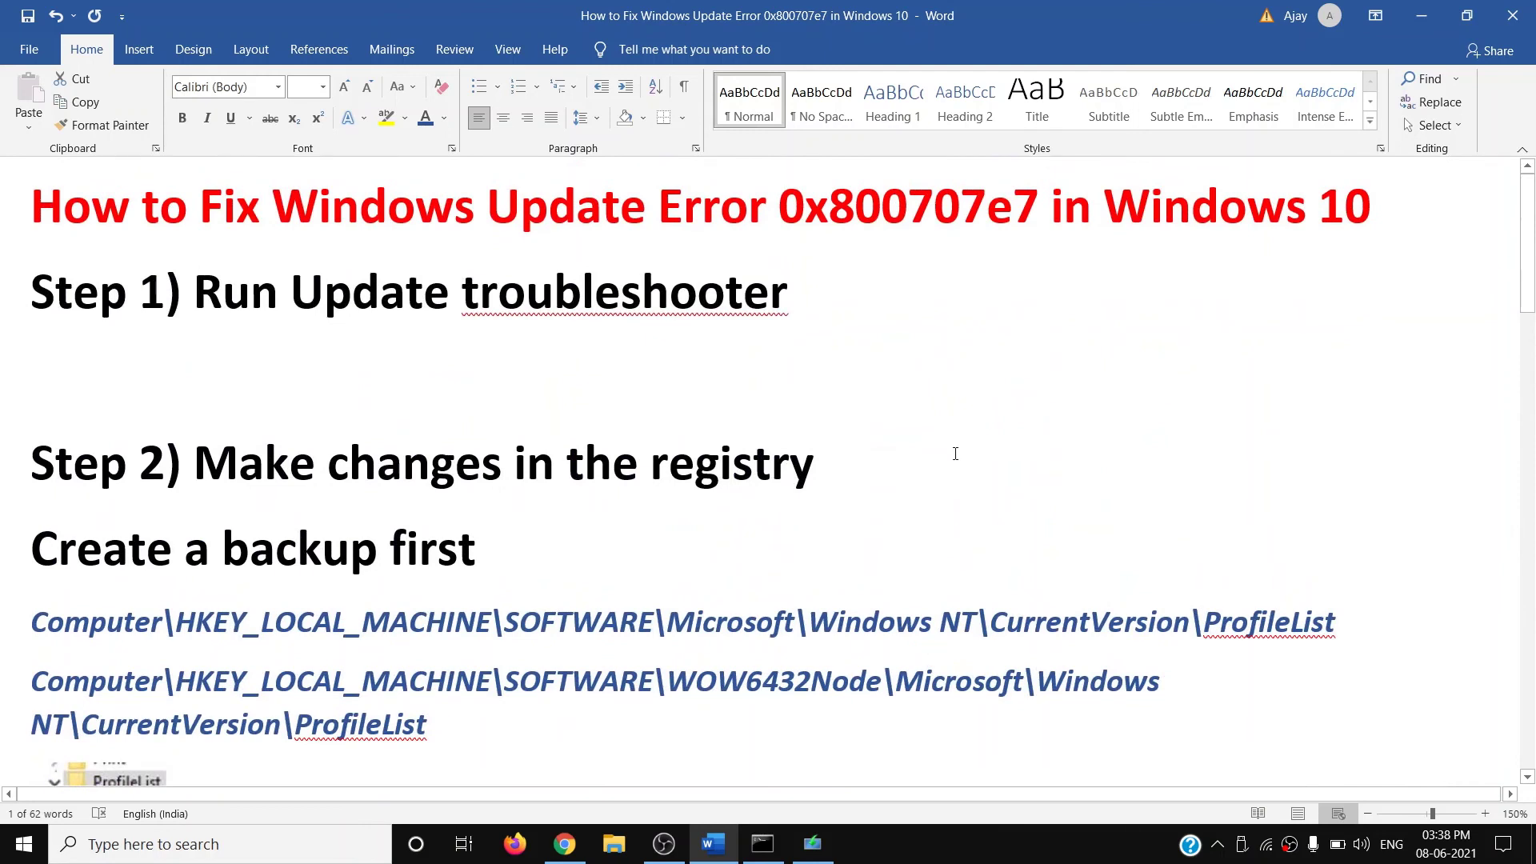
pyautogui.moveTo(388, 222); pyautogui.dragTo(1202, 220)
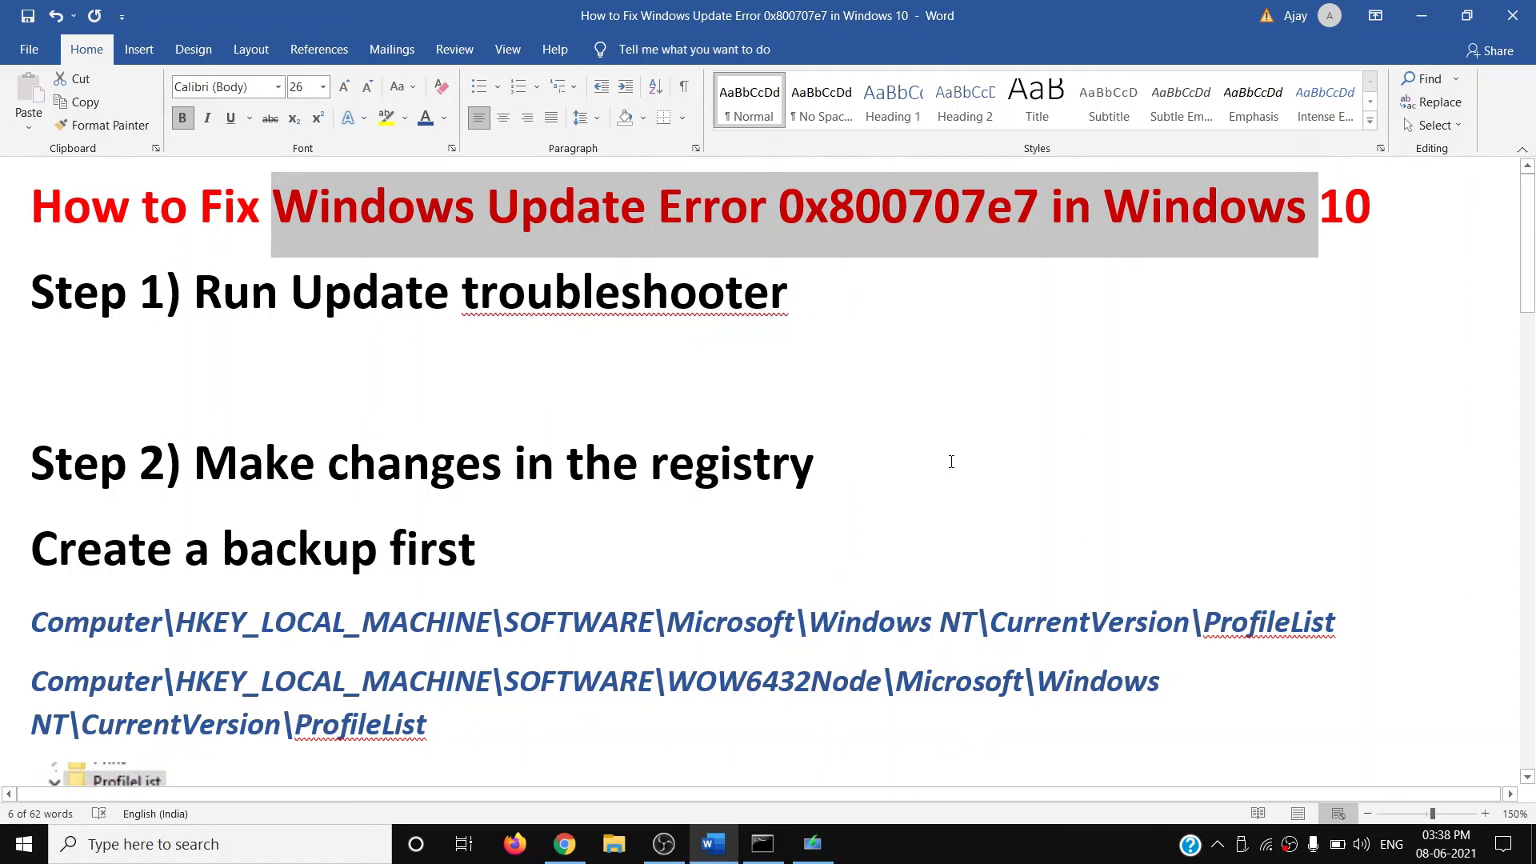
pyautogui.click(1032, 857)
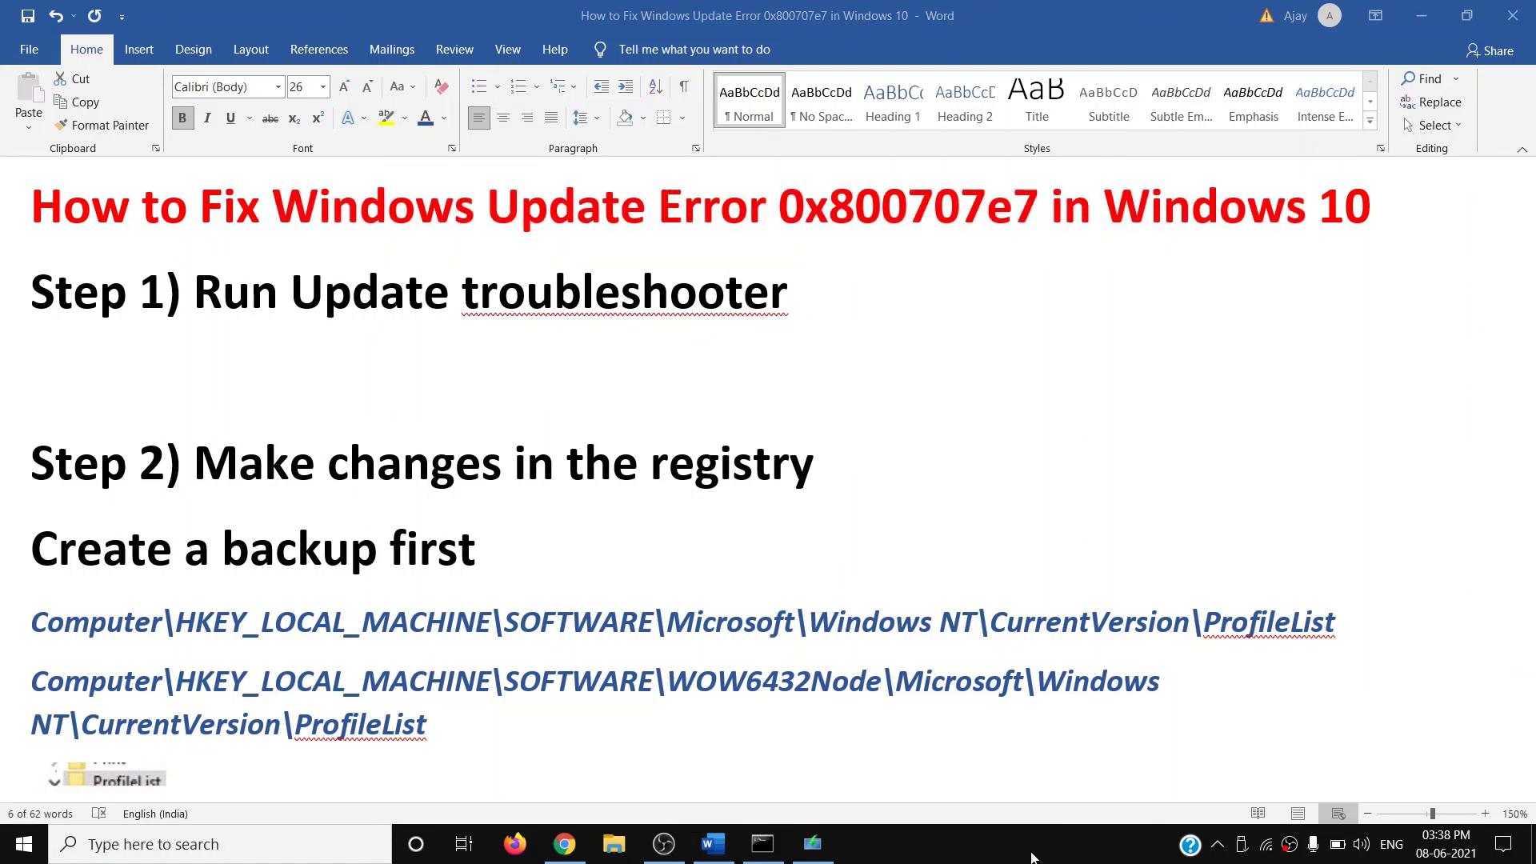